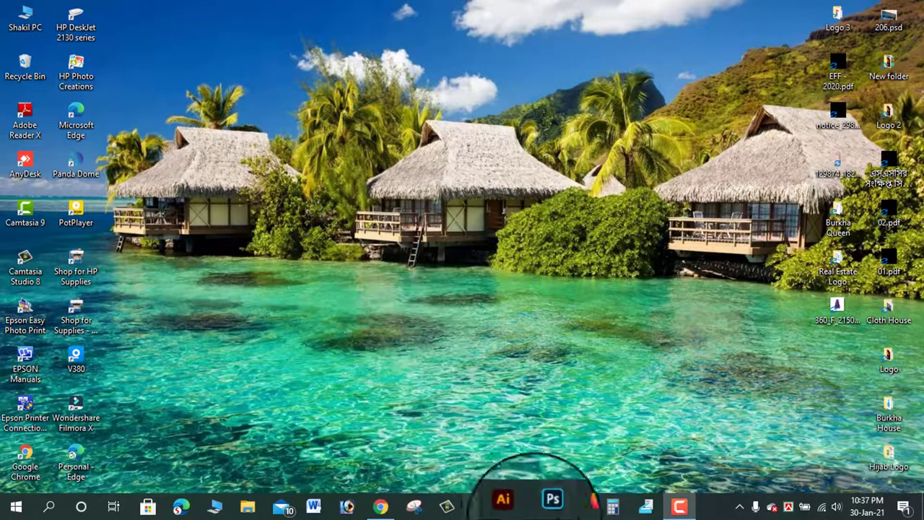
Launch Adobe Illustrator from its taskbar icon and wait for the Welcome screen
{"action": "left_click", "coordinate": [513, 505]}
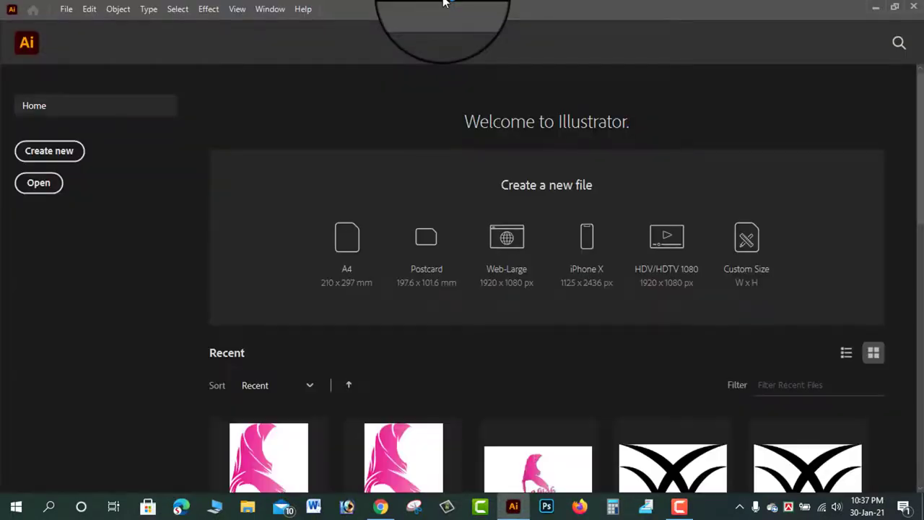
Create a blank Untitled-1 document using the [Custom] 1000 × 1000 px preset
{"action": "left_click", "coordinate": [72, 11]}
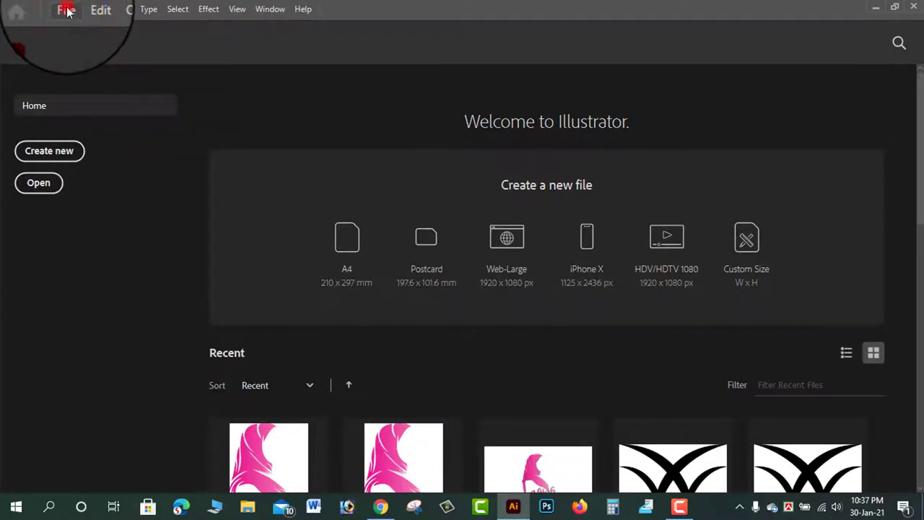
{"action": "left_click", "coordinate": [67, 11]}
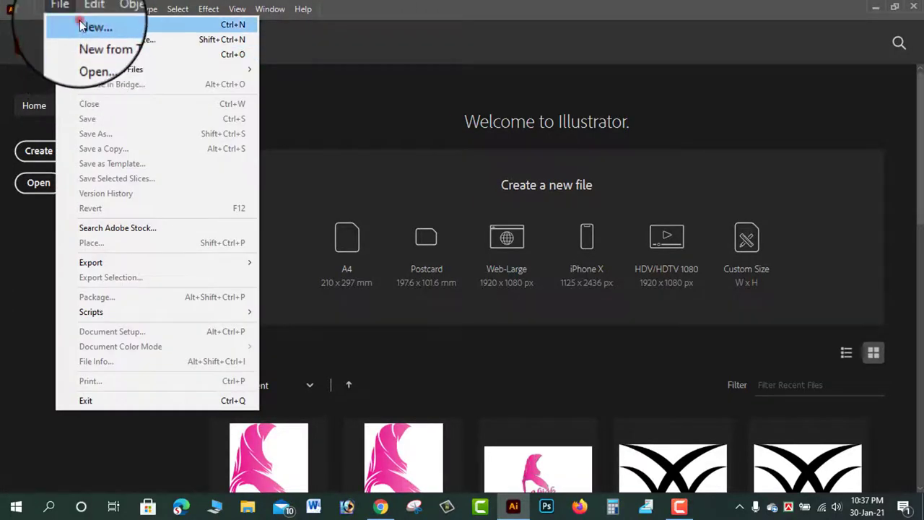
{"action": "left_click", "coordinate": [79, 21]}
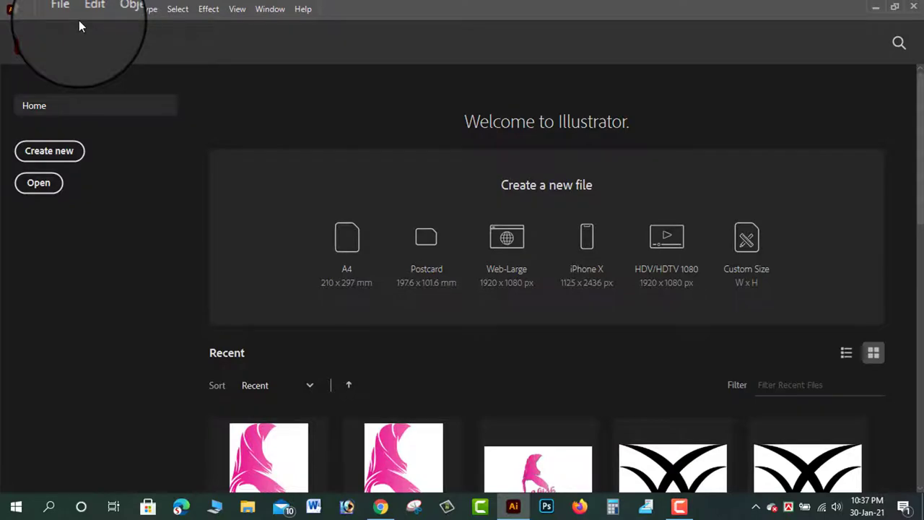
{"action": "key", "text": "ctrl+n"}
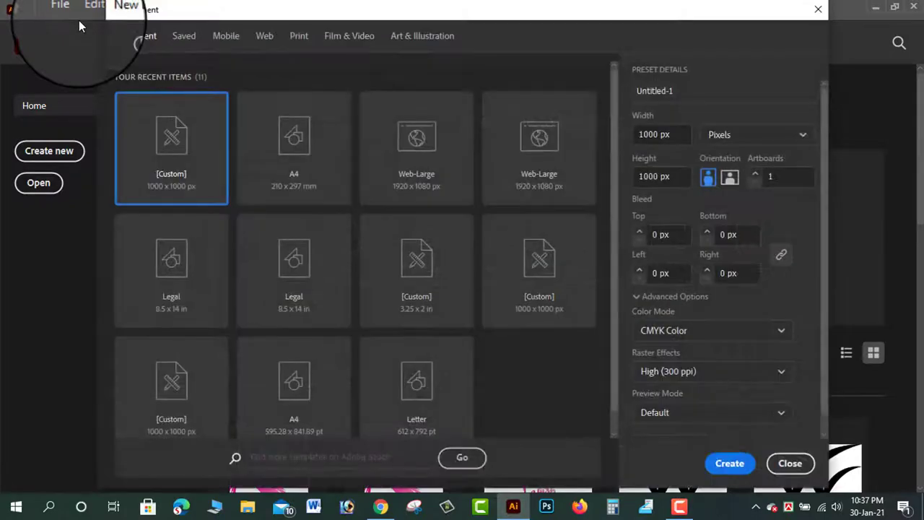
{"action": "left_click", "coordinate": [149, 143]}
{"action": "left_click", "coordinate": [737, 469]}
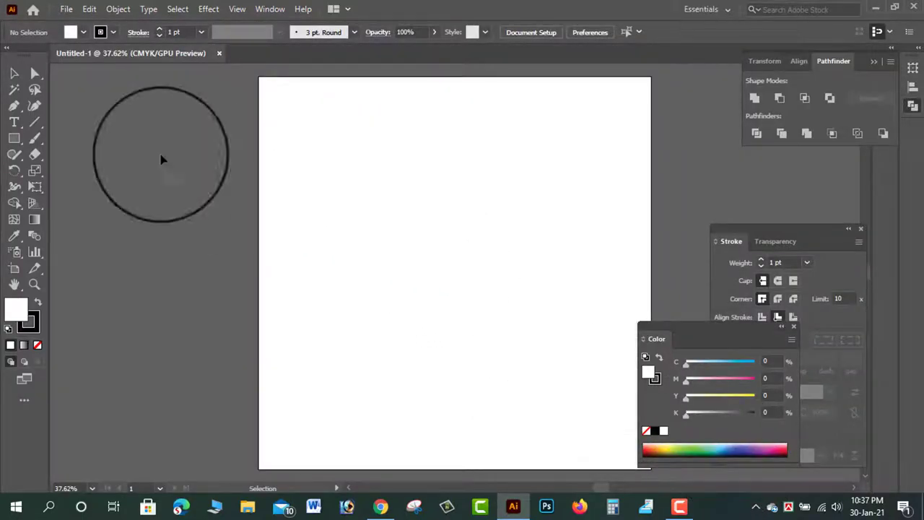
Open the purple 360_F niqab JPG from the Desktop and drag it onto the Untitled-1 artboard
{"action": "left_click", "coordinate": [67, 10]}
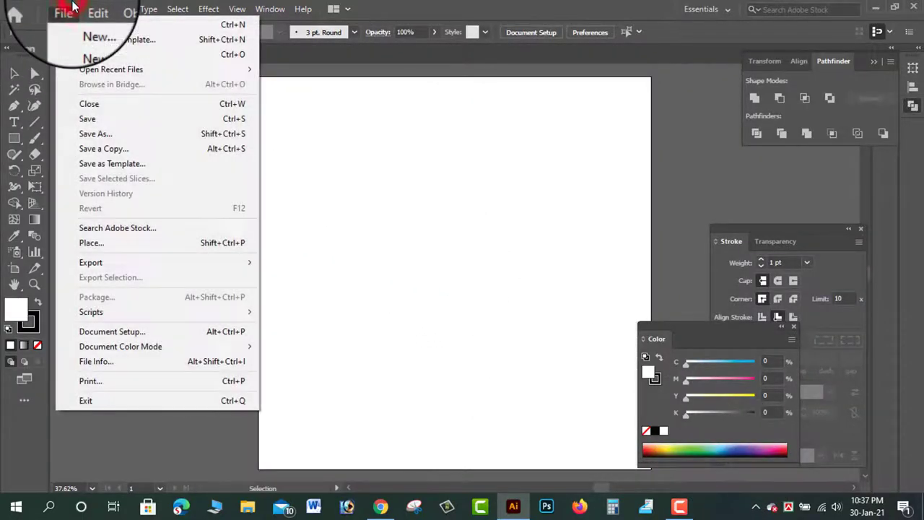
{"action": "left_click", "coordinate": [86, 59]}
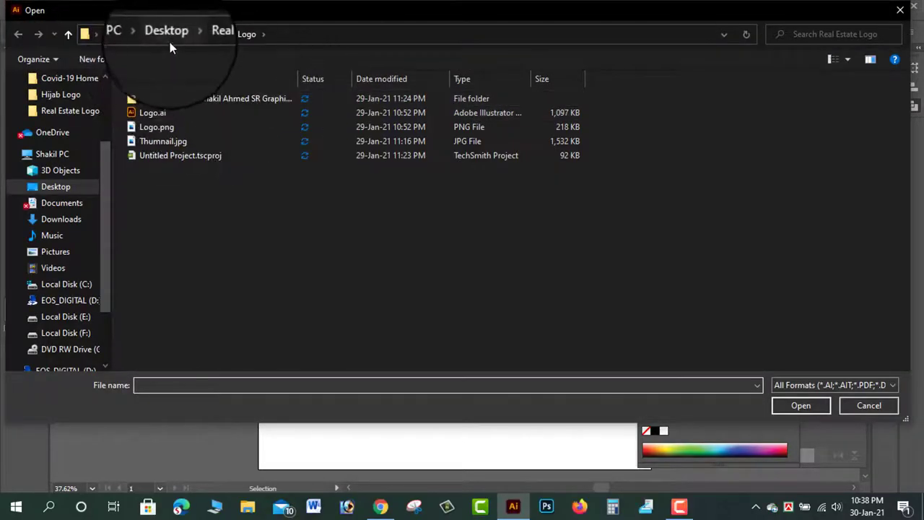
{"action": "left_click", "coordinate": [167, 40]}
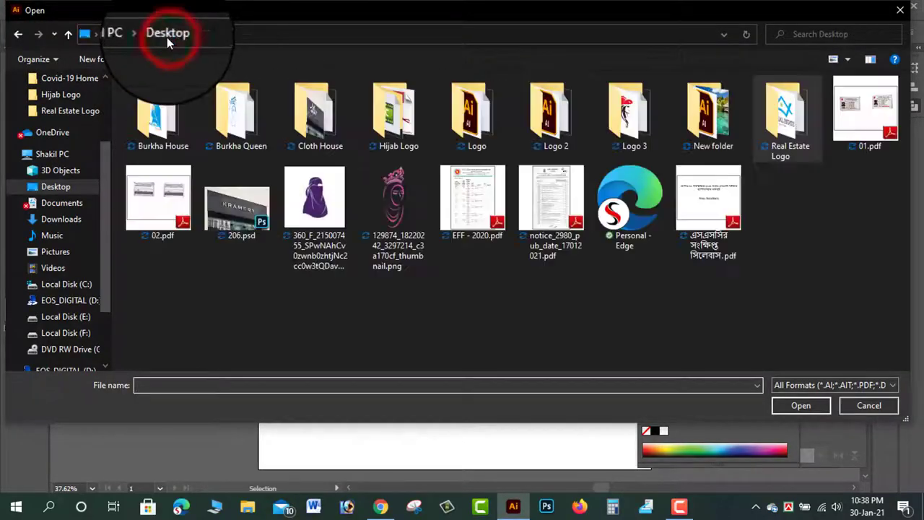
{"action": "left_click", "coordinate": [315, 207]}
{"action": "left_click", "coordinate": [800, 405]}
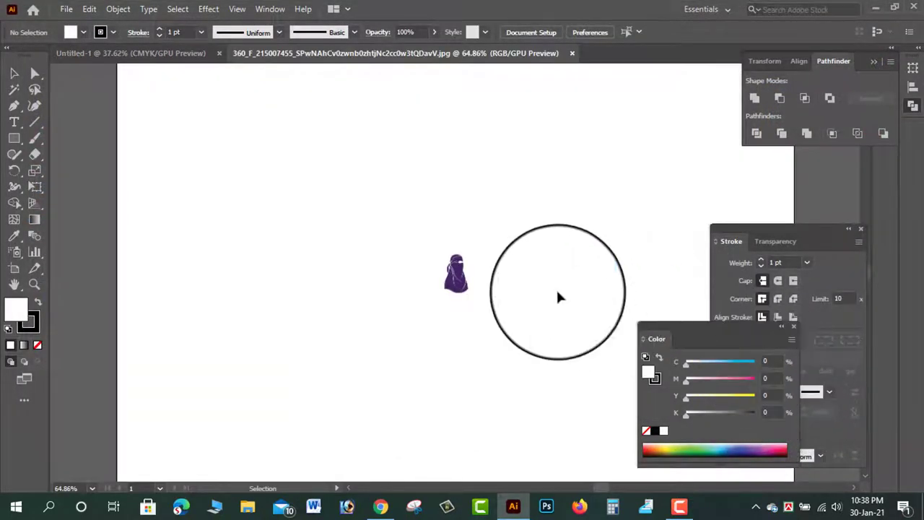
{"action": "mouse_move", "coordinate": [447, 289]}
{"action": "left_mouse_down"}
{"action": "mouse_move", "coordinate": [462, 290]}
{"action": "mouse_move", "coordinate": [156, 39]}
{"action": "left_mouse_up"}
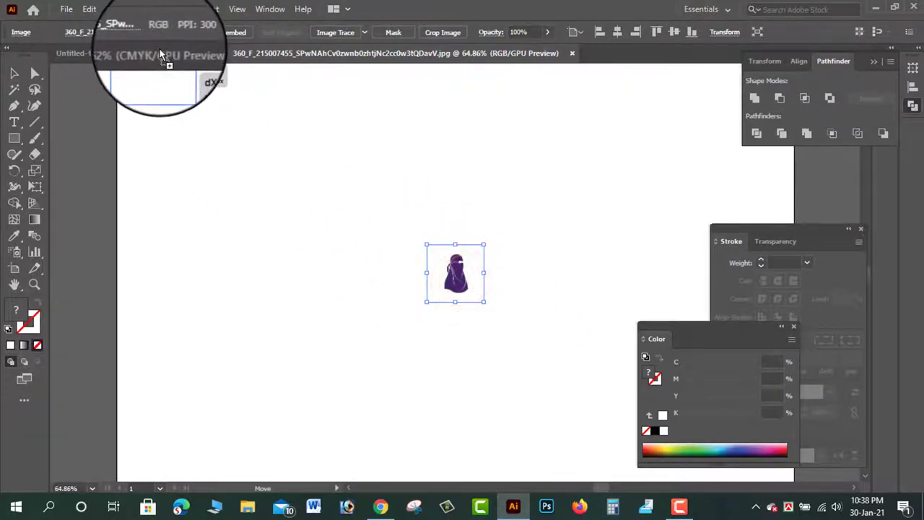
{"action": "left_click_drag", "start_coordinate": [156, 39], "coordinate": [378, 253]}
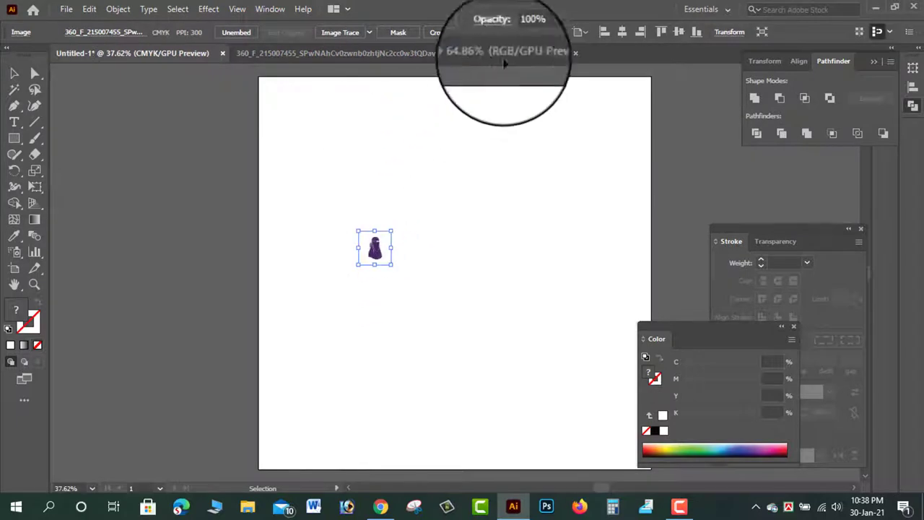
Close the image's own tab and scale the niqab image up to nearly fill the artboard
{"action": "left_click", "coordinate": [575, 52]}
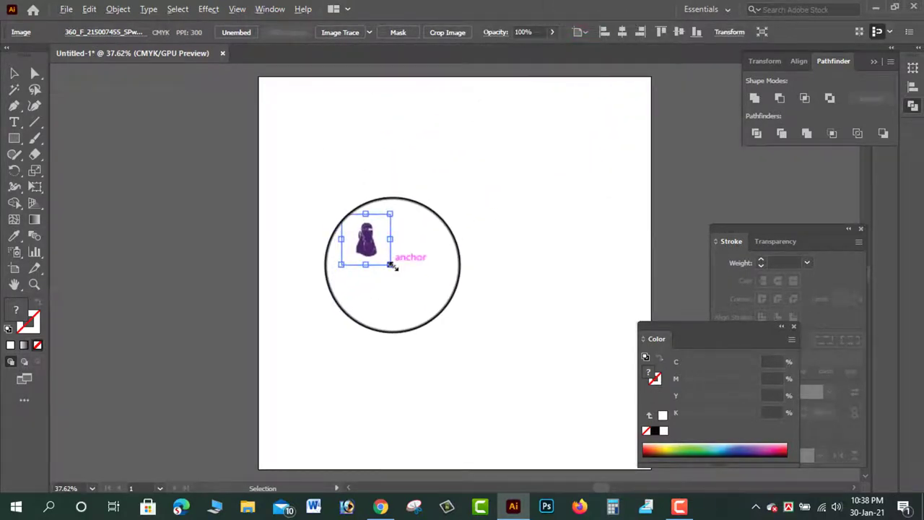
{"action": "left_click_drag", "start_coordinate": [390, 266], "coordinate": [459, 333]}
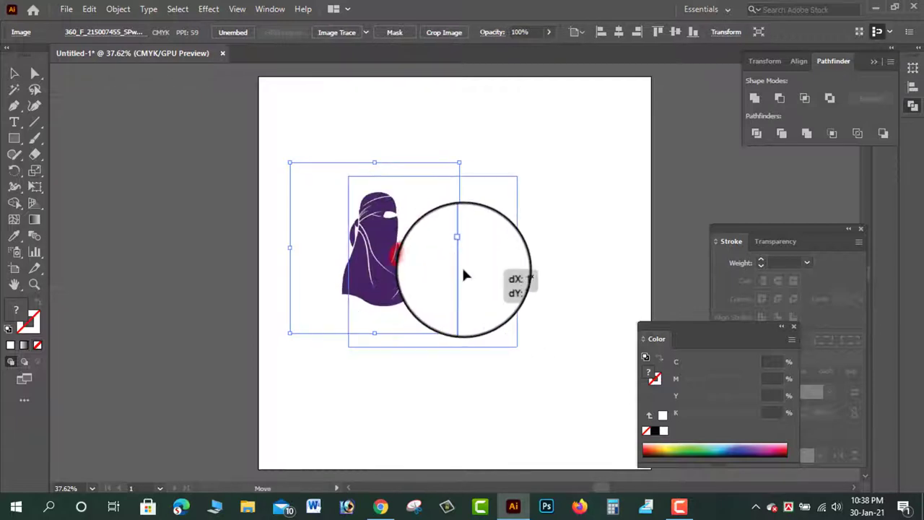
{"action": "left_click_drag", "start_coordinate": [406, 259], "coordinate": [488, 285]}
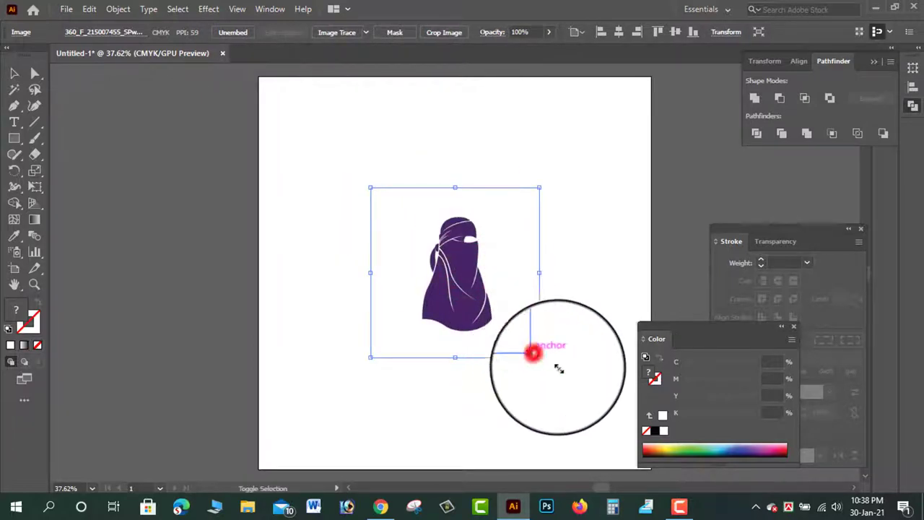
{"action": "left_click_drag", "start_coordinate": [540, 357], "coordinate": [644, 418]}
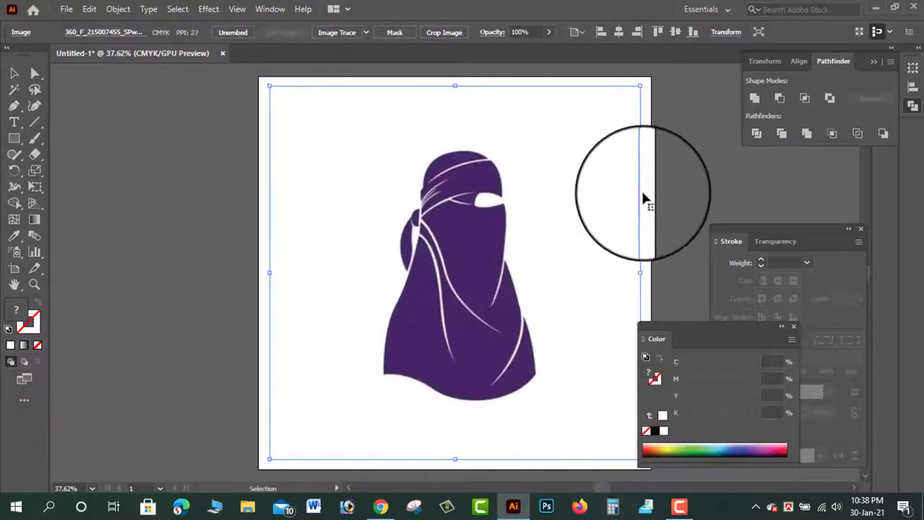
{"action": "left_click", "coordinate": [670, 163]}
{"action": "left_click", "coordinate": [545, 264]}
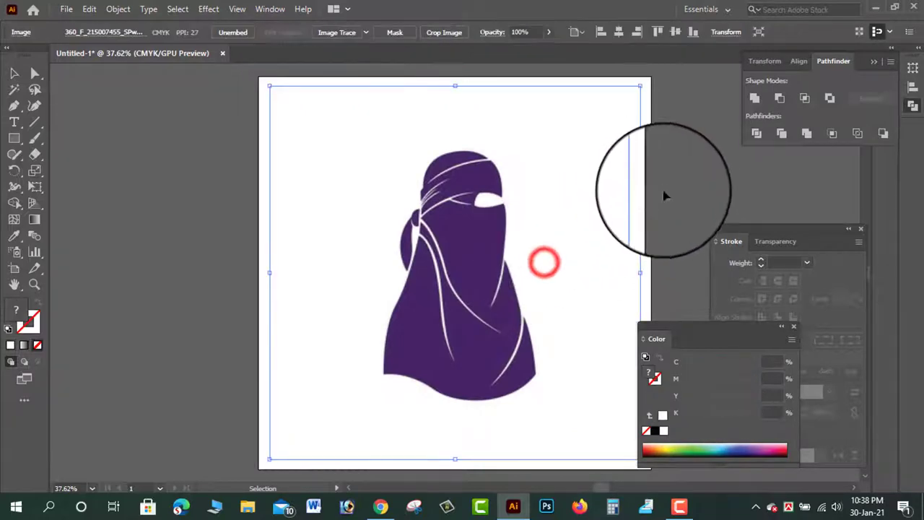
{"action": "left_click", "coordinate": [118, 9]}
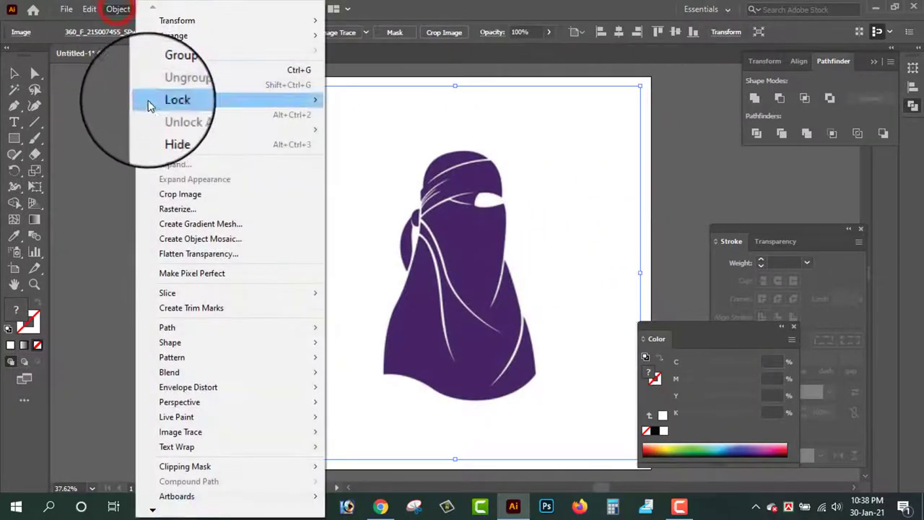
Lock the niqab image with Object > Lock > Selection and clear away the Stroke and Color panels
{"action": "left_click", "coordinate": [157, 103]}
{"action": "left_click", "coordinate": [347, 103]}
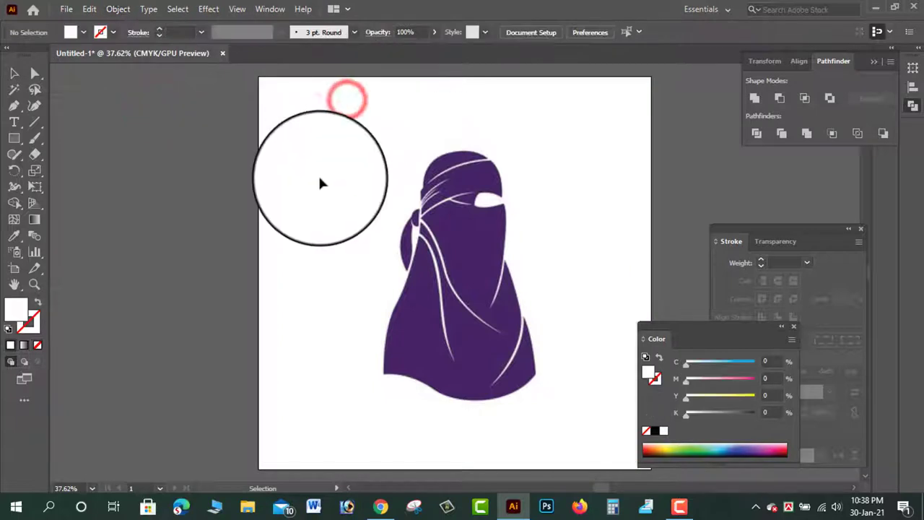
{"action": "mouse_move", "coordinate": [374, 196]}
{"action": "left_mouse_down"}
{"action": "mouse_move", "coordinate": [267, 198]}
{"action": "mouse_move", "coordinate": [320, 197]}
{"action": "left_mouse_up"}
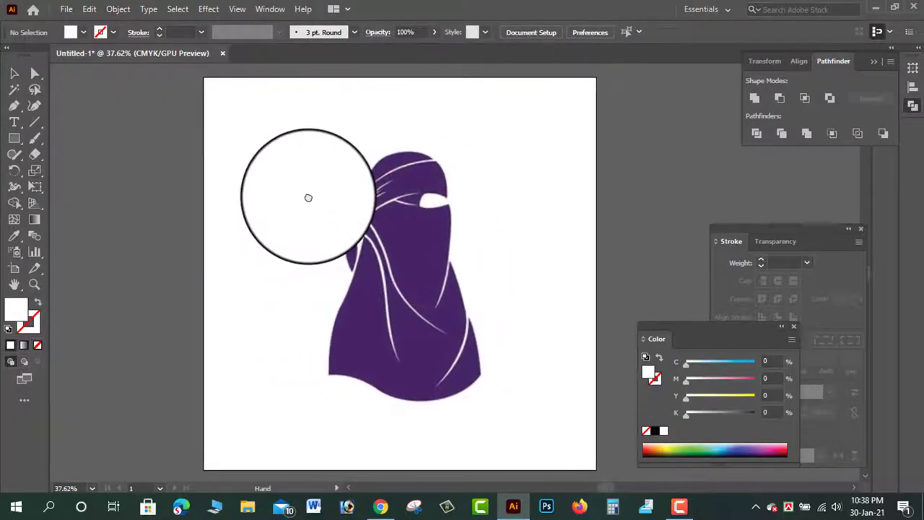
{"action": "left_click", "coordinate": [861, 230]}
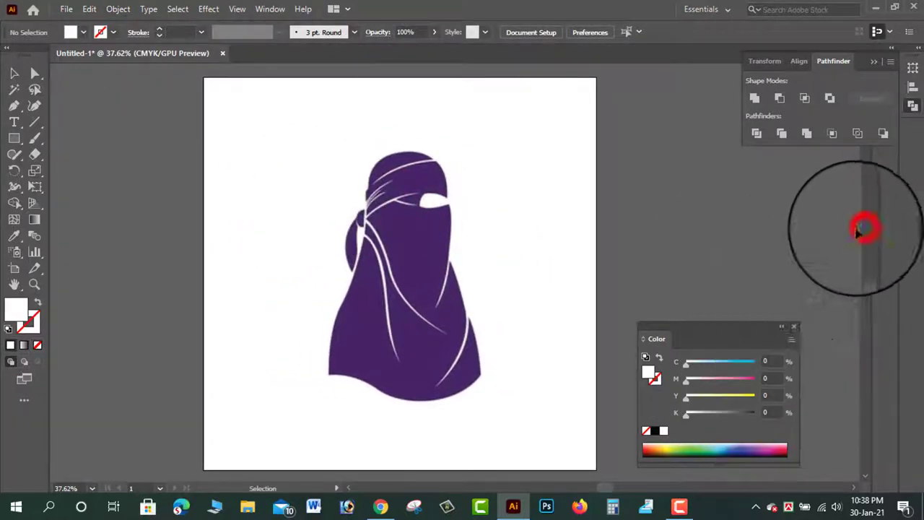
{"action": "left_click_drag", "start_coordinate": [751, 325], "coordinate": [847, 196]}
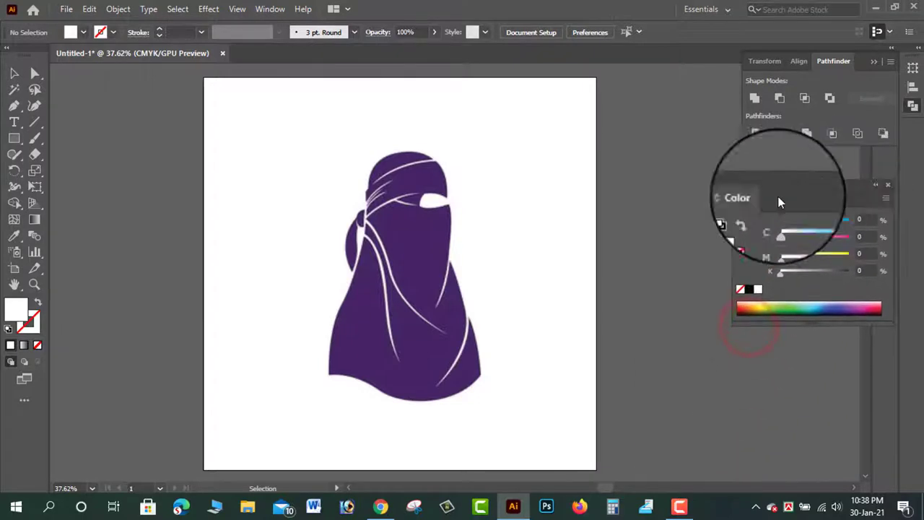
Zoom and pan the view in on the figure's head
{"action": "scroll", "coordinate": [433, 252], "scroll_direction": "up", "scroll_amount": 1}
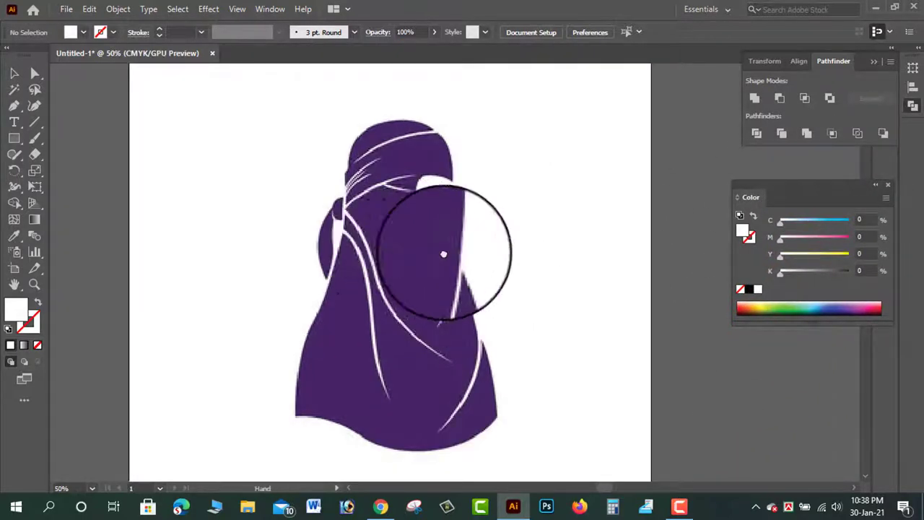
{"action": "left_click_drag", "start_coordinate": [396, 257], "coordinate": [433, 256]}
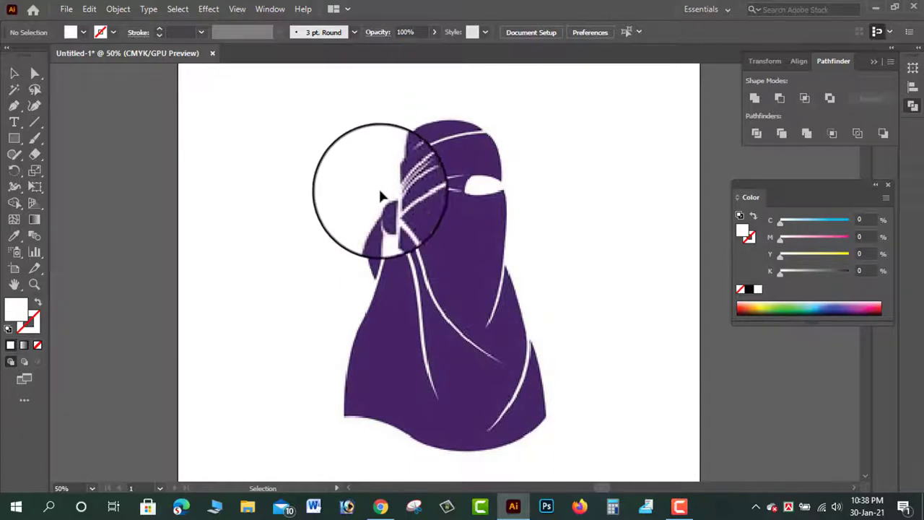
{"action": "scroll", "coordinate": [389, 243], "scroll_direction": "down", "scroll_amount": 1}
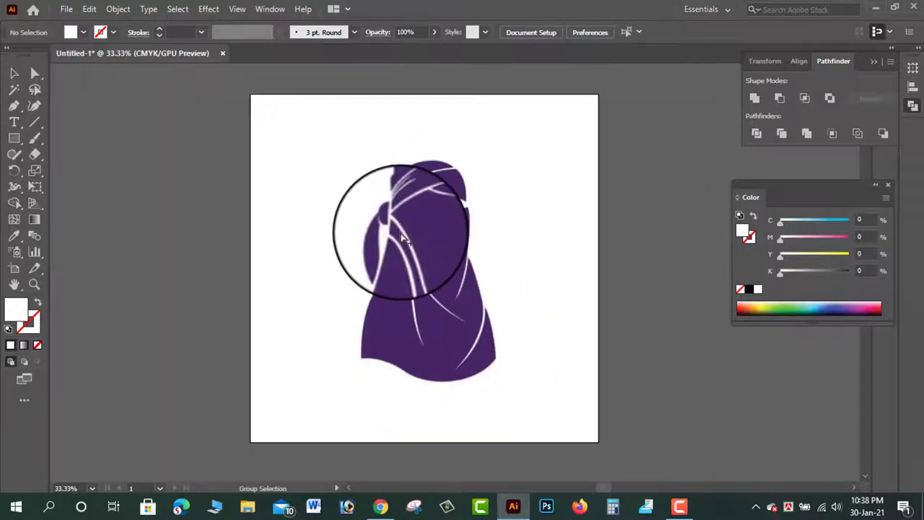
{"action": "scroll", "coordinate": [397, 239], "scroll_direction": "up", "scroll_amount": 3}
{"action": "scroll", "coordinate": [397, 238], "scroll_direction": "up", "scroll_amount": 1}
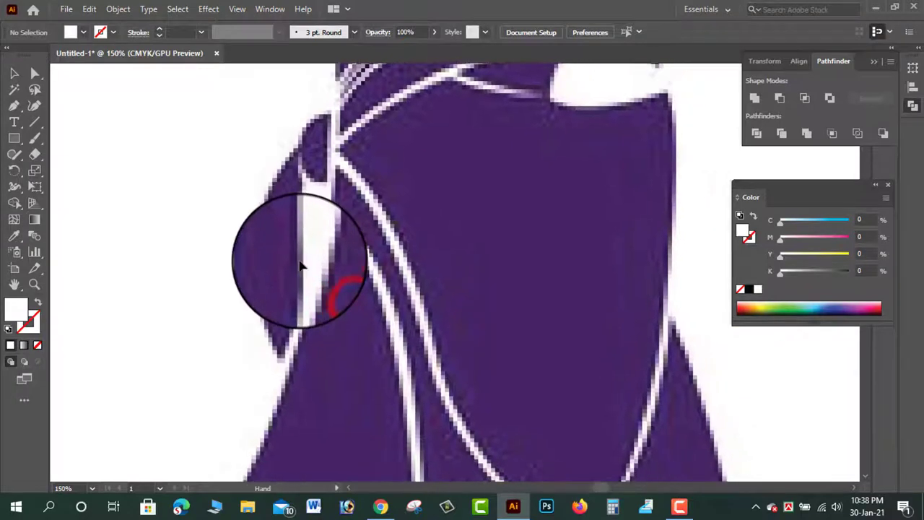
{"action": "mouse_move", "coordinate": [470, 245]}
{"action": "left_mouse_down"}
{"action": "mouse_move", "coordinate": [346, 314]}
{"action": "mouse_move", "coordinate": [359, 330]}
{"action": "mouse_move", "coordinate": [418, 342]}
{"action": "left_mouse_up"}
{"action": "scroll", "coordinate": [382, 278], "scroll_direction": "down", "scroll_amount": 1}
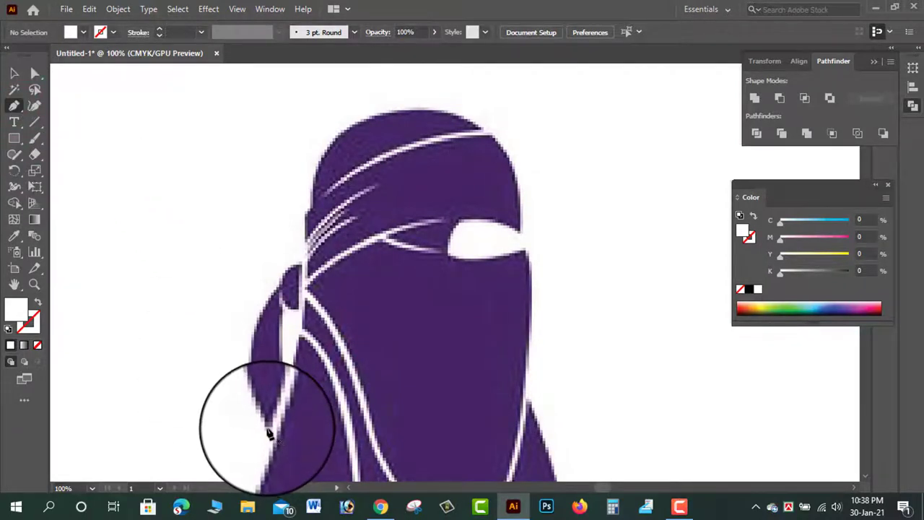
Start a Pen path along the figure's left edge with fill set to None
{"action": "left_click", "coordinate": [266, 427]}
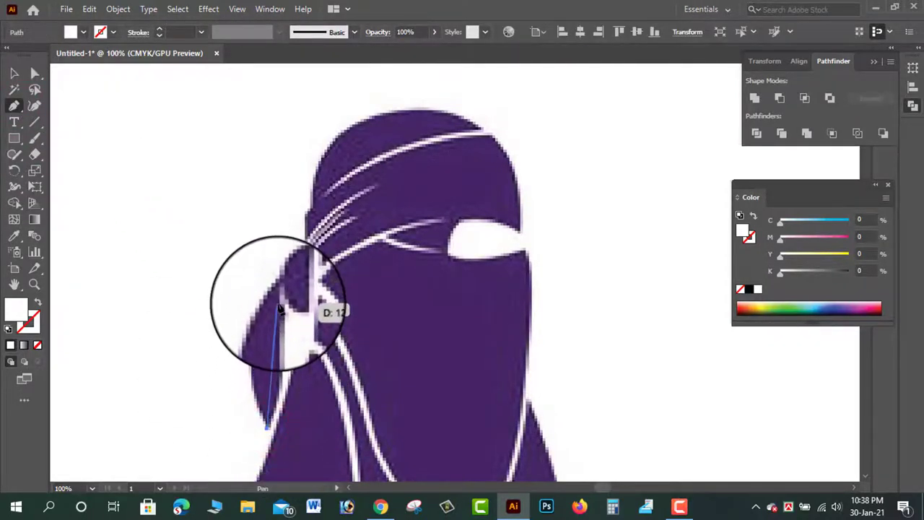
{"action": "left_click", "coordinate": [285, 398]}
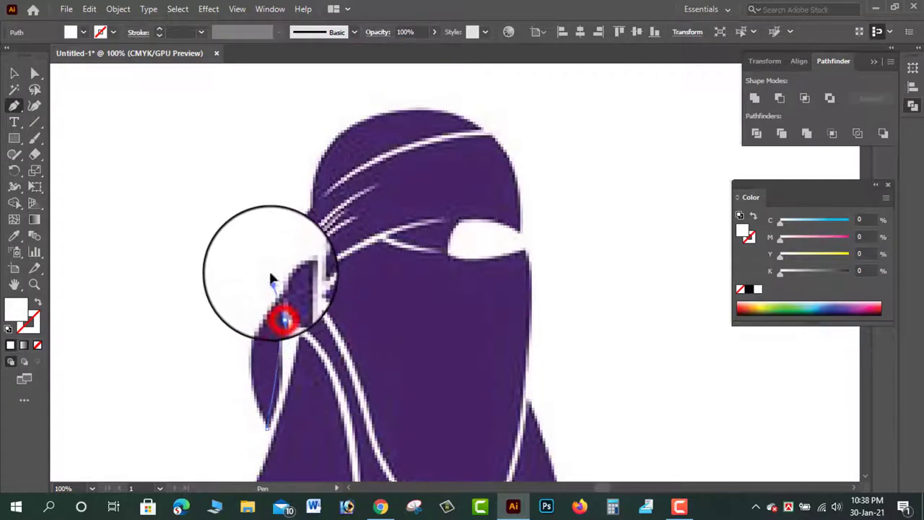
{"action": "left_click", "coordinate": [272, 203]}
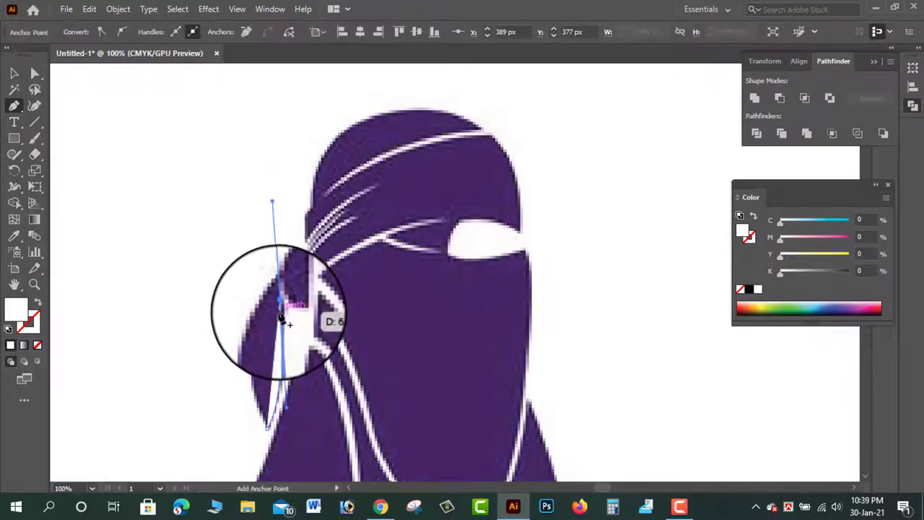
{"action": "left_click", "coordinate": [280, 306]}
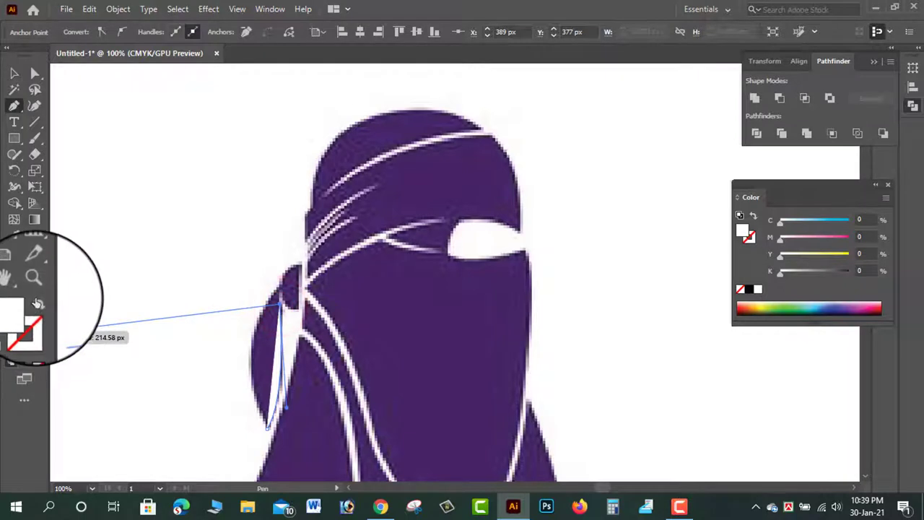
{"action": "left_click", "coordinate": [37, 302]}
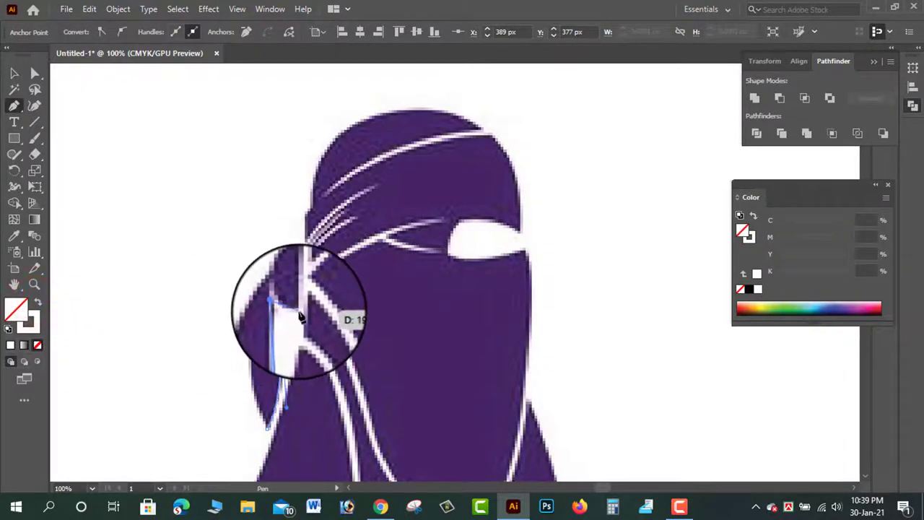
Finish the curved outline of the left fabric sliver, then deselect it
{"action": "left_click_drag", "start_coordinate": [299, 314], "coordinate": [314, 312]}
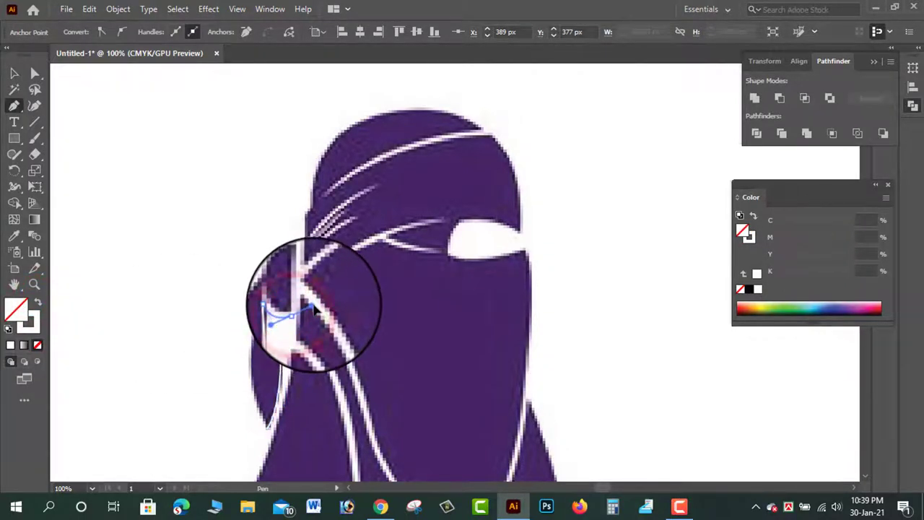
{"action": "left_click", "coordinate": [302, 317]}
{"action": "left_click", "coordinate": [299, 313]}
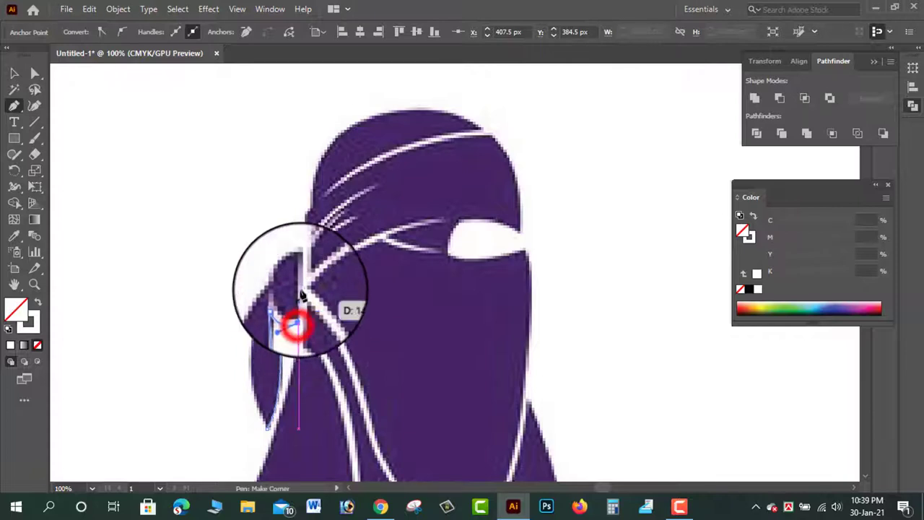
{"action": "mouse_move", "coordinate": [302, 271]}
{"action": "left_mouse_down"}
{"action": "mouse_move", "coordinate": [281, 323]}
{"action": "mouse_move", "coordinate": [290, 229]}
{"action": "mouse_move", "coordinate": [313, 161]}
{"action": "left_mouse_up"}
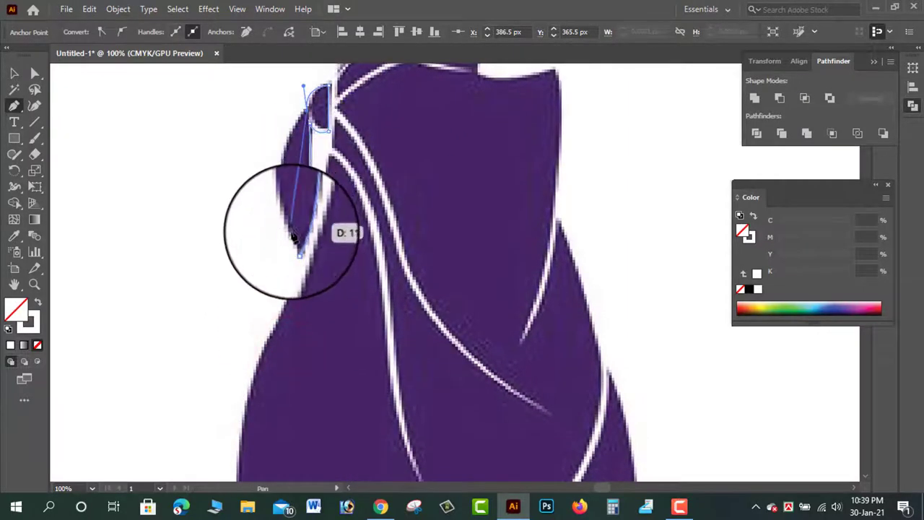
{"action": "left_click_drag", "start_coordinate": [296, 247], "coordinate": [342, 343]}
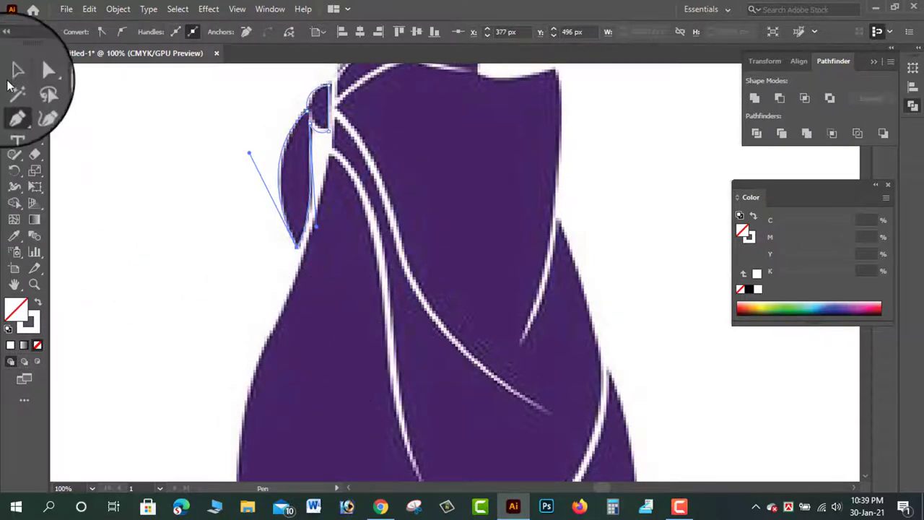
{"action": "left_click", "coordinate": [14, 73]}
{"action": "left_click", "coordinate": [266, 176]}
{"action": "left_click_drag", "start_coordinate": [248, 179], "coordinate": [203, 223]}
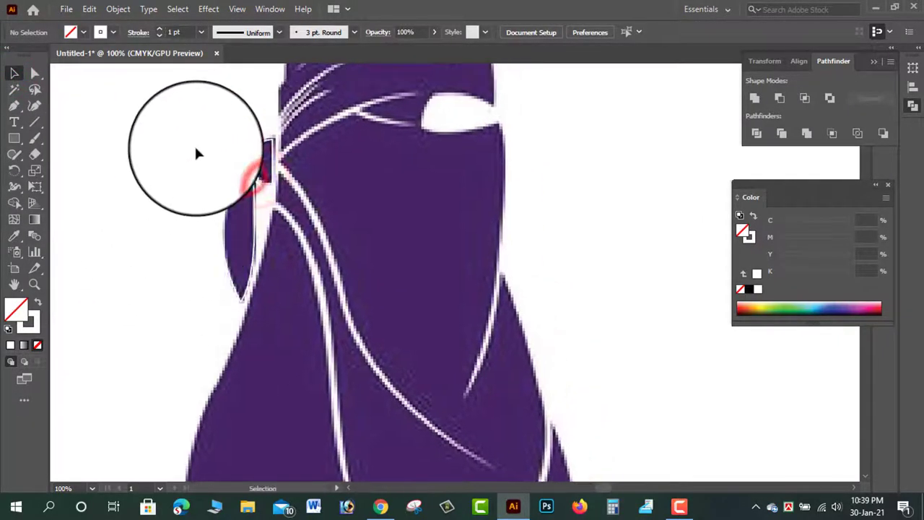
Give the traced left sliver path a red stroke from the Control-bar stroke swatches
{"action": "left_click_drag", "start_coordinate": [199, 149], "coordinate": [258, 196]}
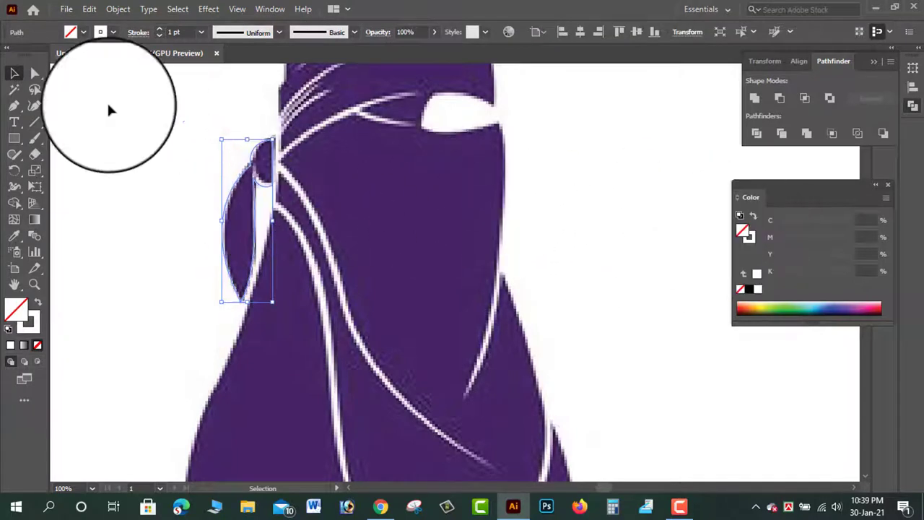
{"action": "left_click", "coordinate": [113, 36]}
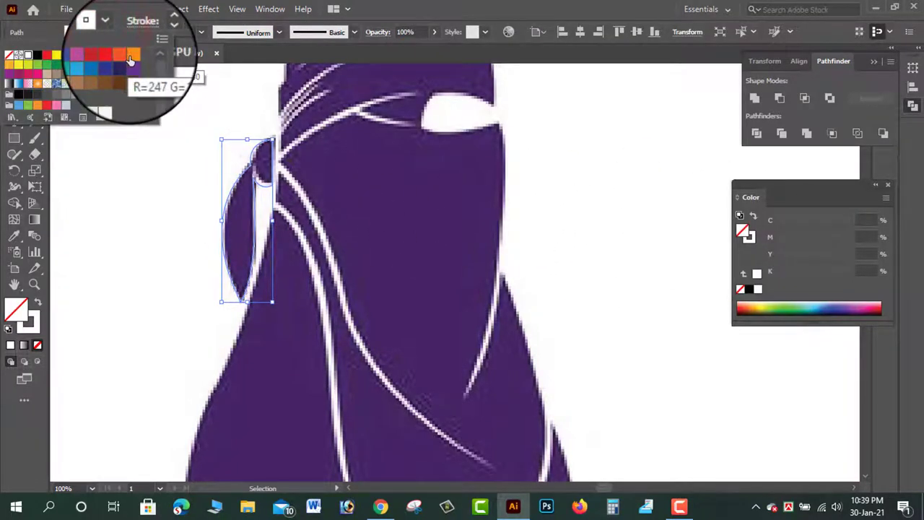
{"action": "left_click", "coordinate": [130, 64]}
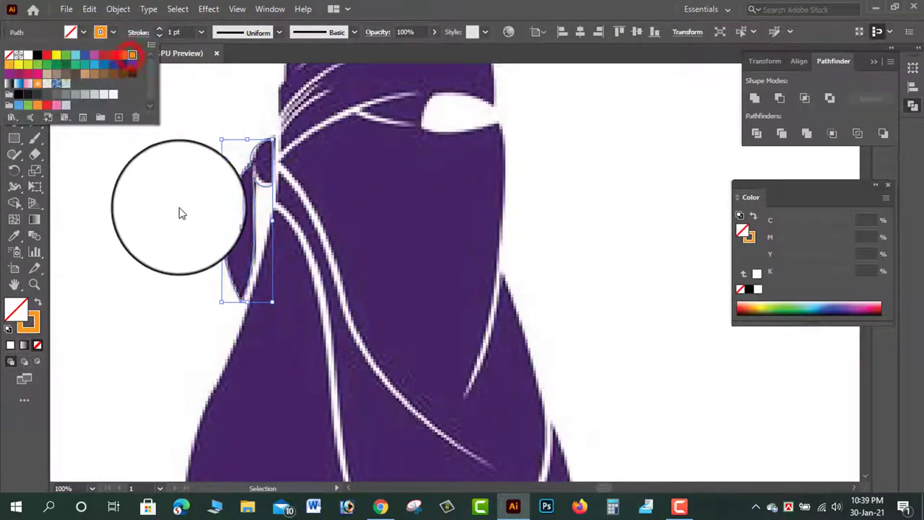
{"action": "left_click", "coordinate": [114, 64]}
{"action": "left_click", "coordinate": [112, 186]}
{"action": "mouse_move", "coordinate": [187, 165]}
{"action": "left_mouse_down"}
{"action": "mouse_move", "coordinate": [154, 251]}
{"action": "mouse_move", "coordinate": [130, 223]}
{"action": "mouse_move", "coordinate": [130, 247]}
{"action": "left_mouse_up"}
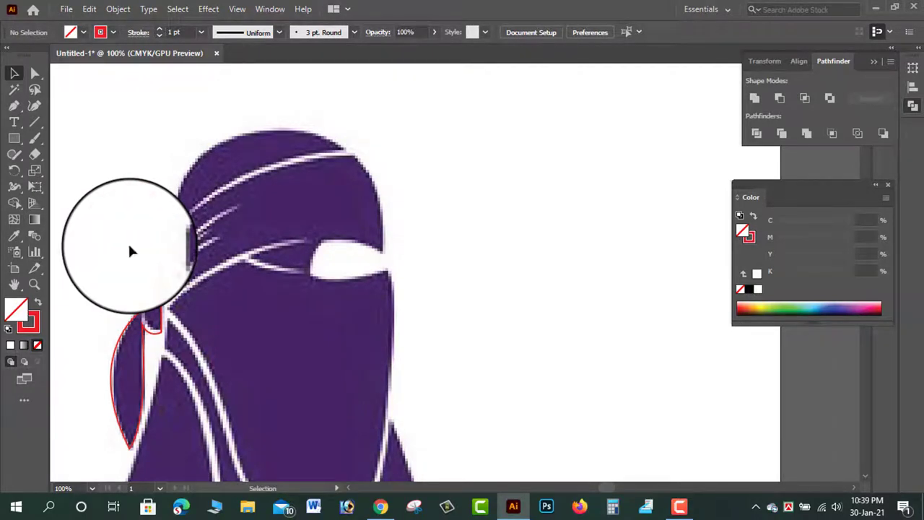
{"action": "left_click", "coordinate": [14, 106]}
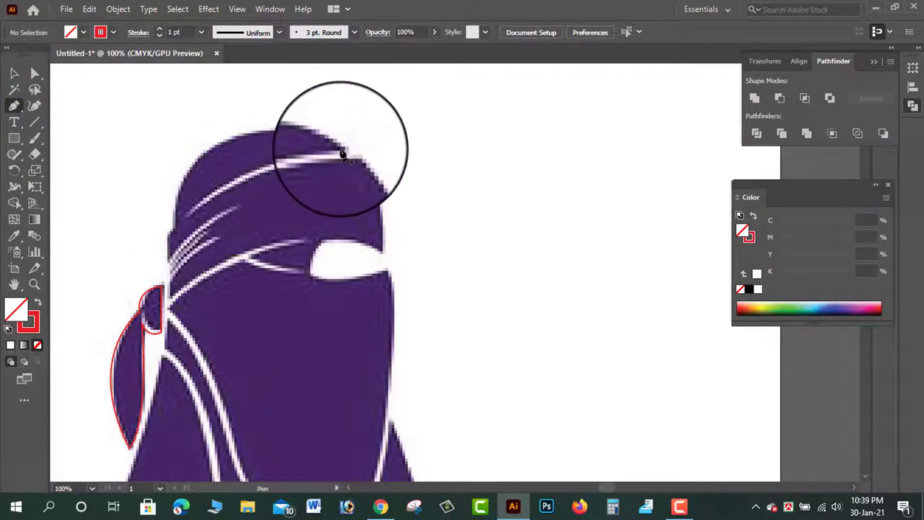
Trace the hood top and down its left edge with curved Pen anchors
{"action": "left_click", "coordinate": [345, 148]}
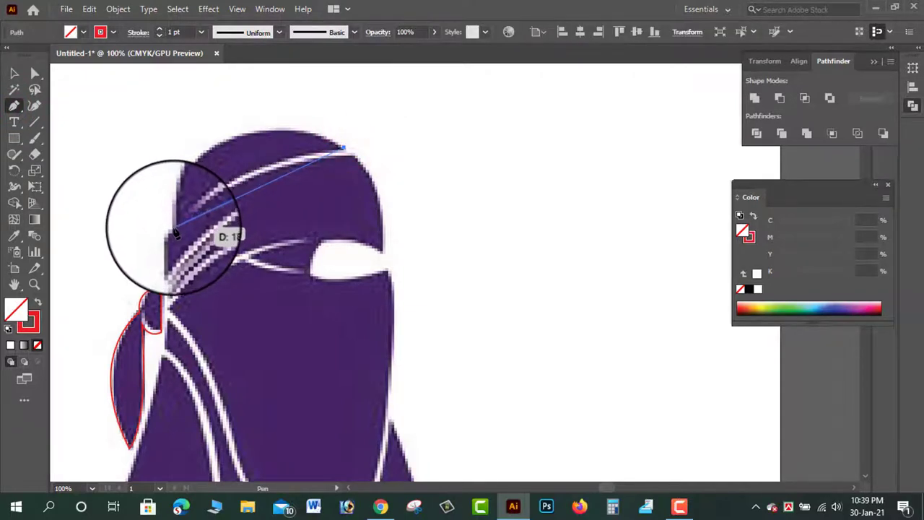
{"action": "left_click_drag", "start_coordinate": [177, 224], "coordinate": [162, 366]}
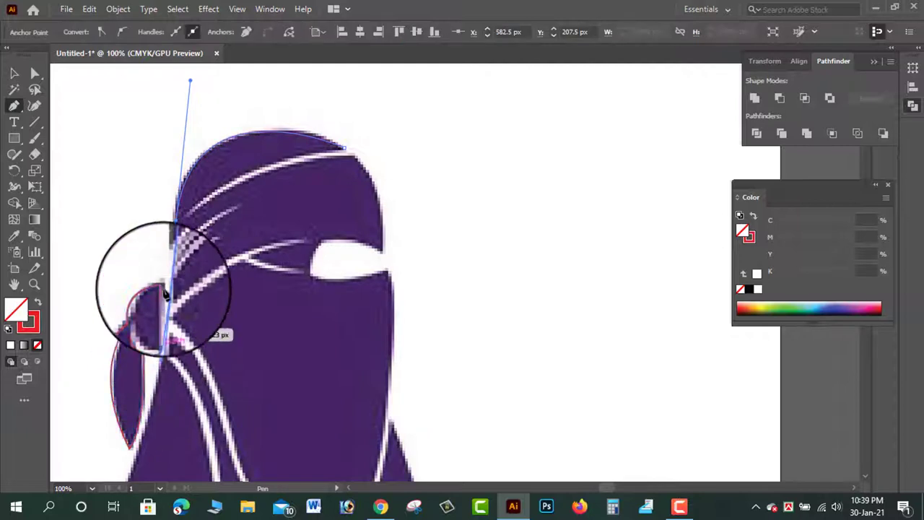
{"action": "left_click", "coordinate": [175, 221]}
{"action": "mouse_move", "coordinate": [175, 222]}
{"action": "left_mouse_down"}
{"action": "mouse_move", "coordinate": [171, 265]}
{"action": "mouse_move", "coordinate": [238, 213]}
{"action": "mouse_move", "coordinate": [287, 202]}
{"action": "mouse_move", "coordinate": [236, 209]}
{"action": "left_mouse_up"}
{"action": "left_click_drag", "start_coordinate": [166, 260], "coordinate": [175, 266]}
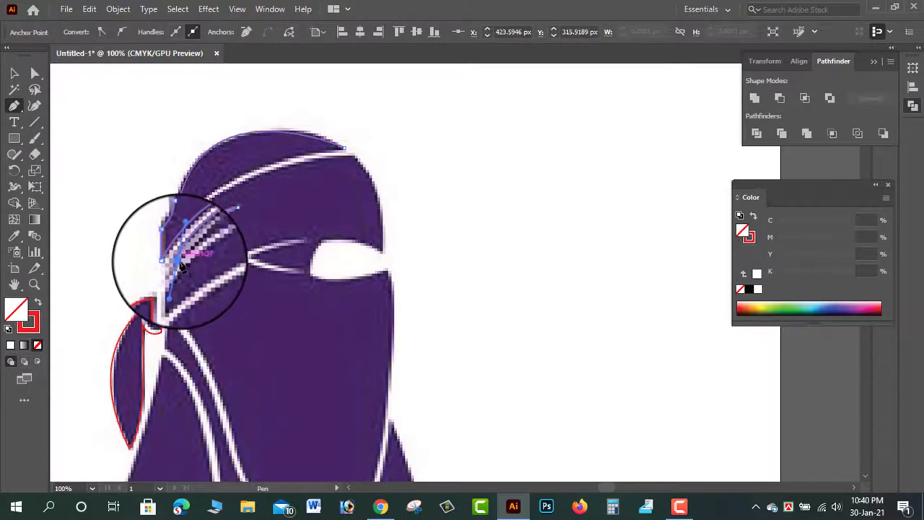
{"action": "left_click_drag", "start_coordinate": [174, 261], "coordinate": [219, 241]}
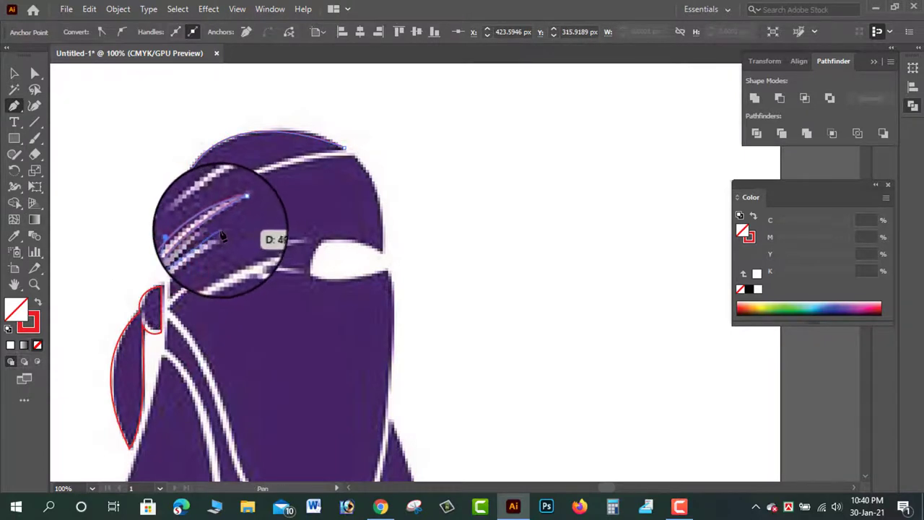
{"action": "left_click_drag", "start_coordinate": [240, 233], "coordinate": [189, 212]}
Add points around the forehead streaks and close the hood outline at its starting point
{"action": "left_click", "coordinate": [219, 216]}
{"action": "scroll", "coordinate": [216, 238], "scroll_direction": "down", "scroll_amount": 2}
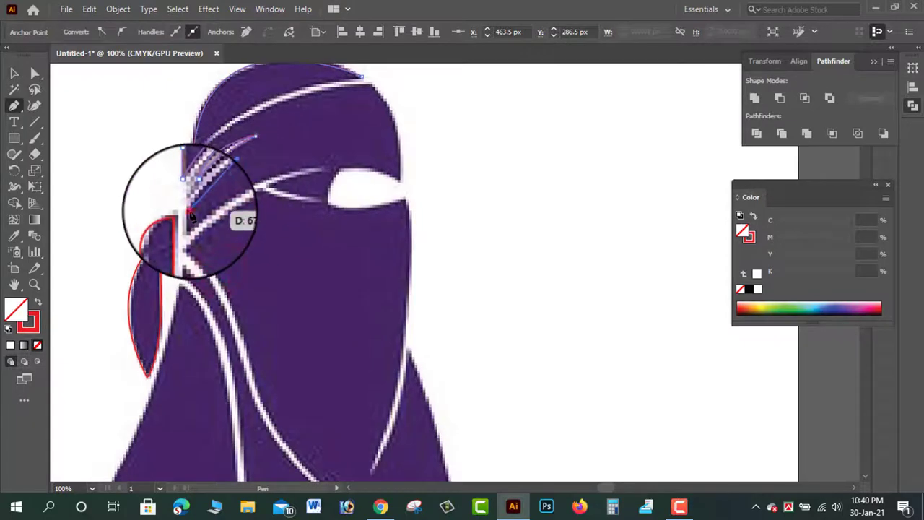
{"action": "left_click", "coordinate": [181, 245]}
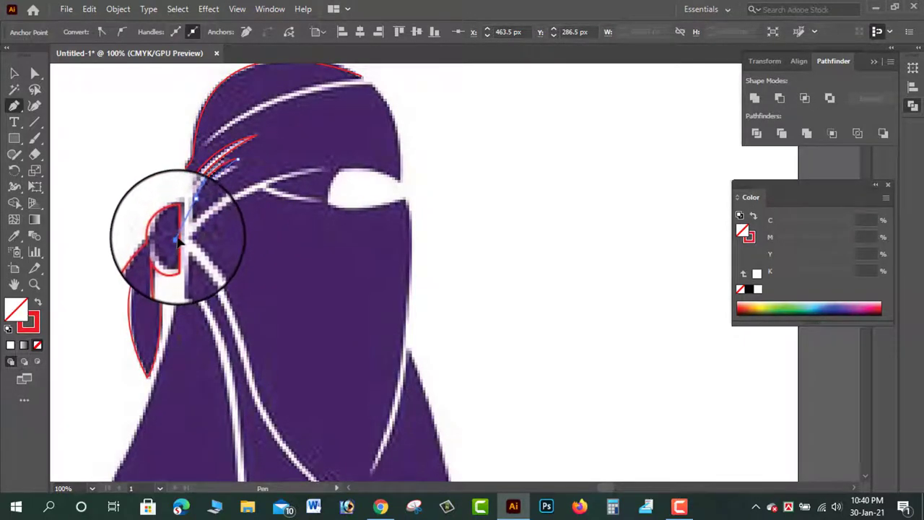
{"action": "left_click", "coordinate": [182, 236]}
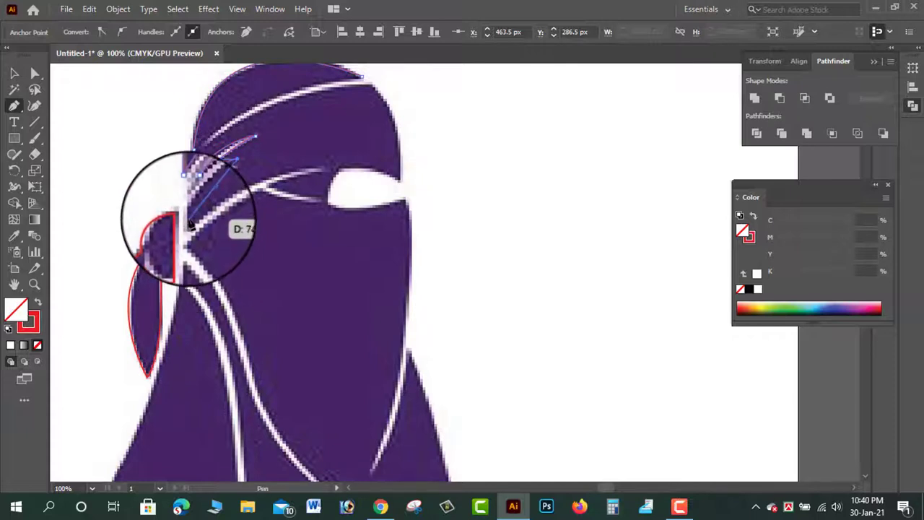
{"action": "left_click", "coordinate": [186, 218]}
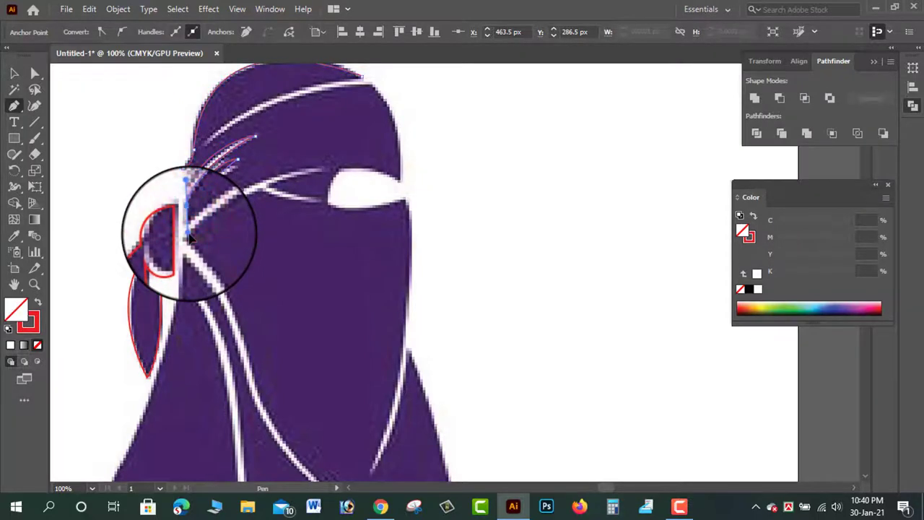
{"action": "mouse_move", "coordinate": [188, 236]}
{"action": "left_mouse_down"}
{"action": "mouse_move", "coordinate": [193, 220]}
{"action": "mouse_move", "coordinate": [187, 229]}
{"action": "left_mouse_up"}
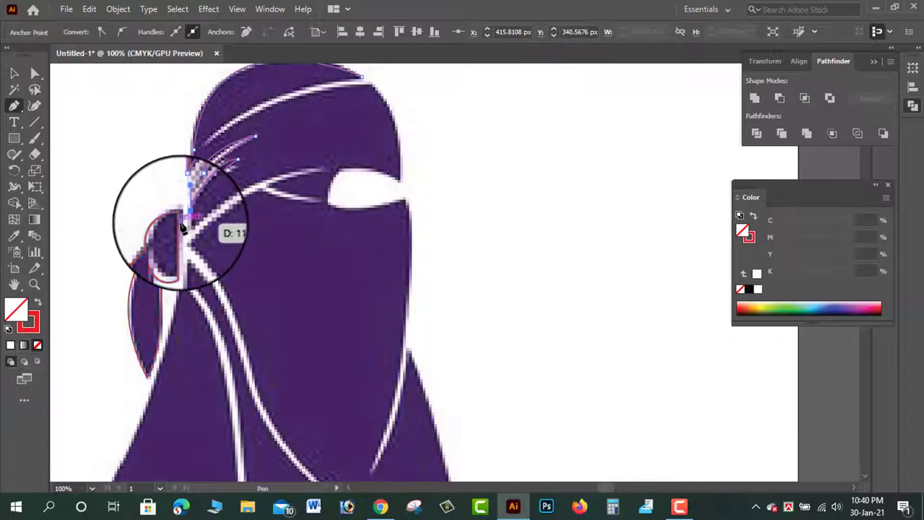
{"action": "key", "text": "ctrl+equal"}
At 200% zoom, trace the strand to a sharp tip by the eye opening and back to the hood edge
{"action": "mouse_move", "coordinate": [213, 229]}
{"action": "left_mouse_down"}
{"action": "mouse_move", "coordinate": [482, 310]}
{"action": "mouse_move", "coordinate": [455, 302]}
{"action": "left_mouse_up"}
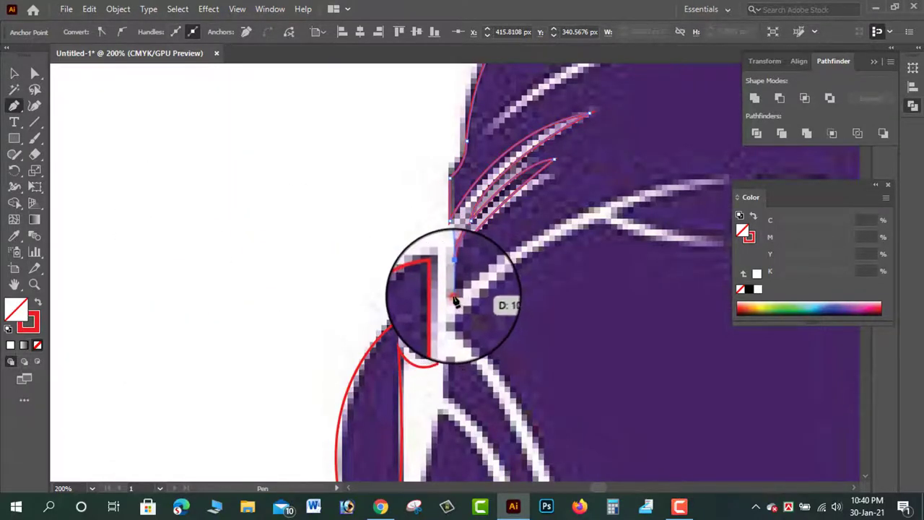
{"action": "mouse_move", "coordinate": [455, 301]}
{"action": "left_mouse_down"}
{"action": "mouse_move", "coordinate": [366, 258]}
{"action": "mouse_move", "coordinate": [438, 232]}
{"action": "mouse_move", "coordinate": [574, 238]}
{"action": "left_mouse_up"}
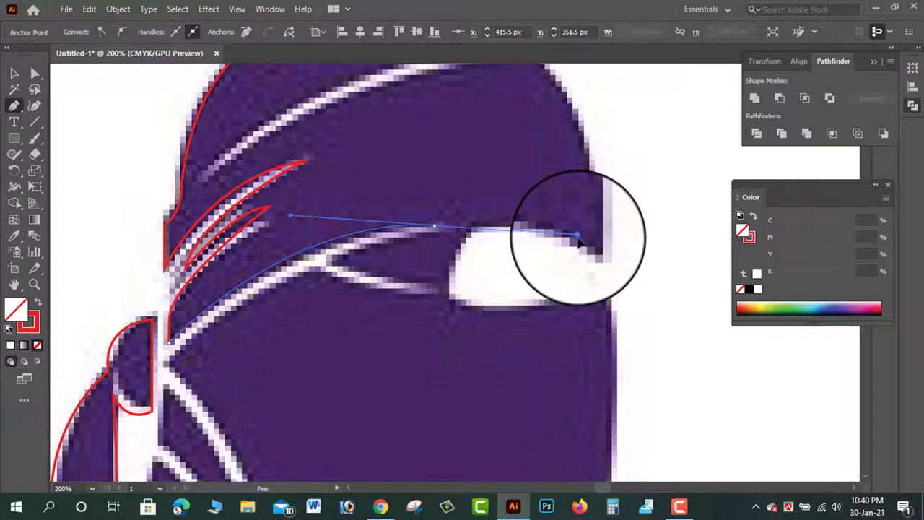
{"action": "mouse_move", "coordinate": [583, 240]}
{"action": "left_mouse_down"}
{"action": "mouse_move", "coordinate": [431, 227]}
{"action": "mouse_move", "coordinate": [333, 264]}
{"action": "mouse_move", "coordinate": [439, 292]}
{"action": "mouse_move", "coordinate": [318, 274]}
{"action": "mouse_move", "coordinate": [249, 245]}
{"action": "left_mouse_up"}
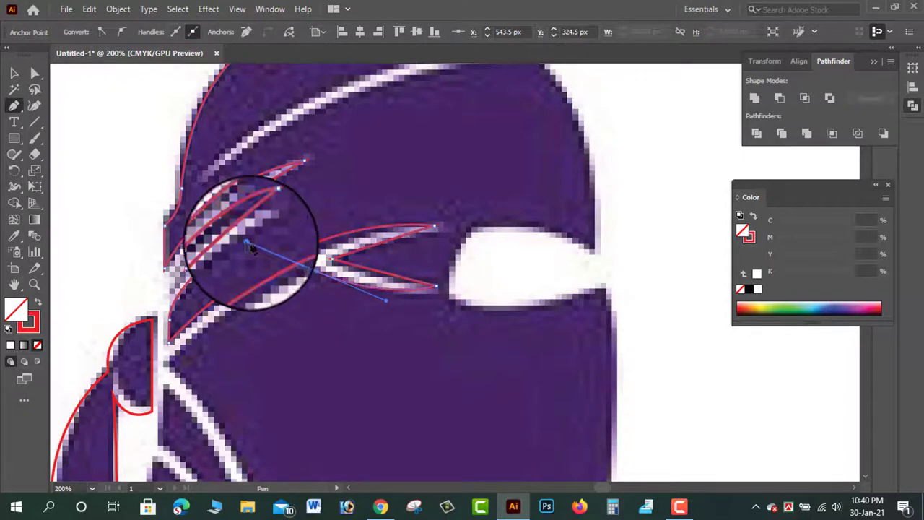
{"action": "left_click_drag", "start_coordinate": [336, 332], "coordinate": [517, 182]}
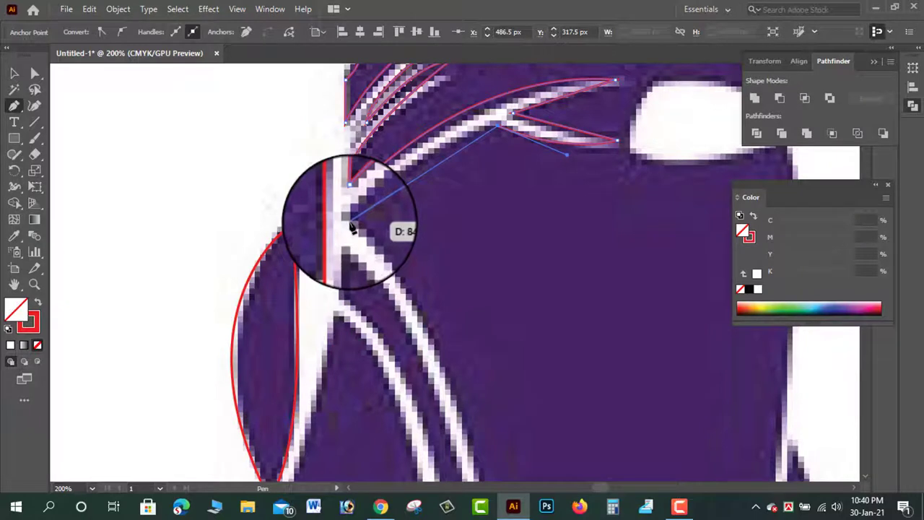
{"action": "left_click_drag", "start_coordinate": [350, 218], "coordinate": [312, 281]}
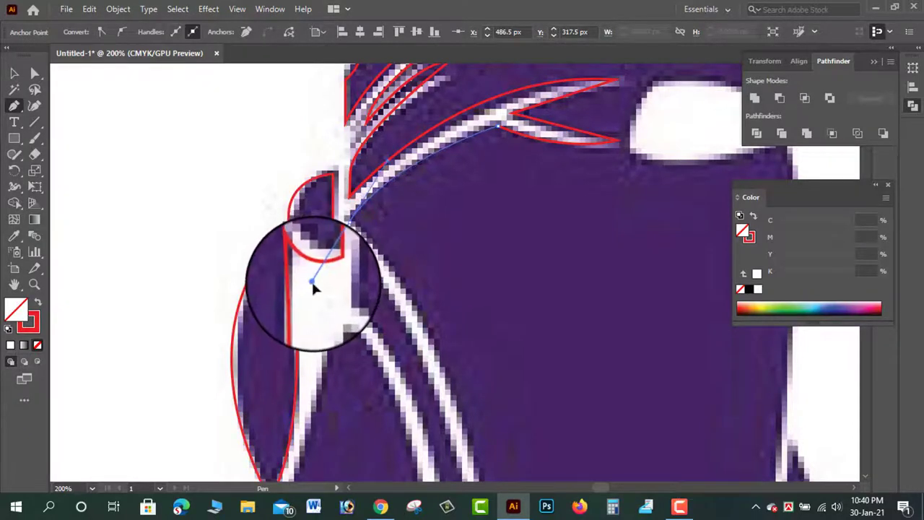
{"action": "left_click_drag", "start_coordinate": [313, 287], "coordinate": [339, 238]}
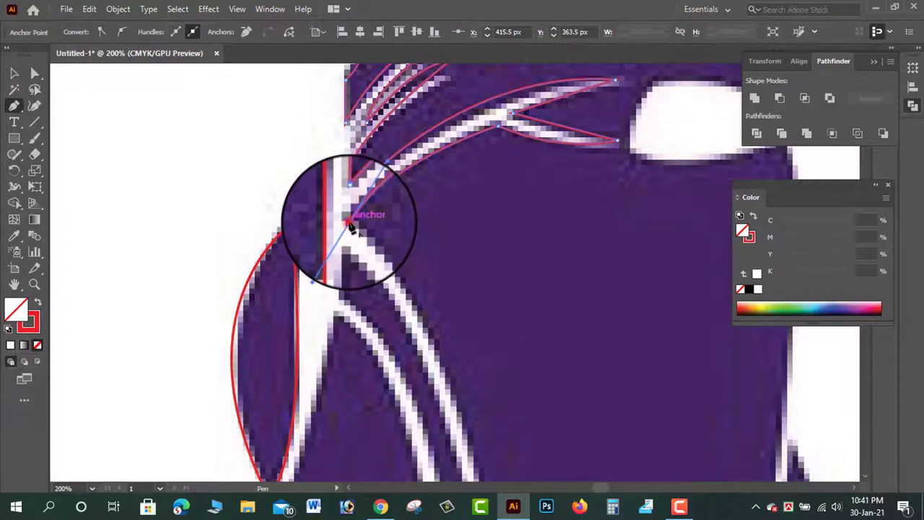
{"action": "left_click", "coordinate": [342, 225]}
{"action": "key", "text": "ctrl+minus"}
{"action": "key", "text": "ctrl+minus"}
{"action": "key", "text": "ctrl+minus"}
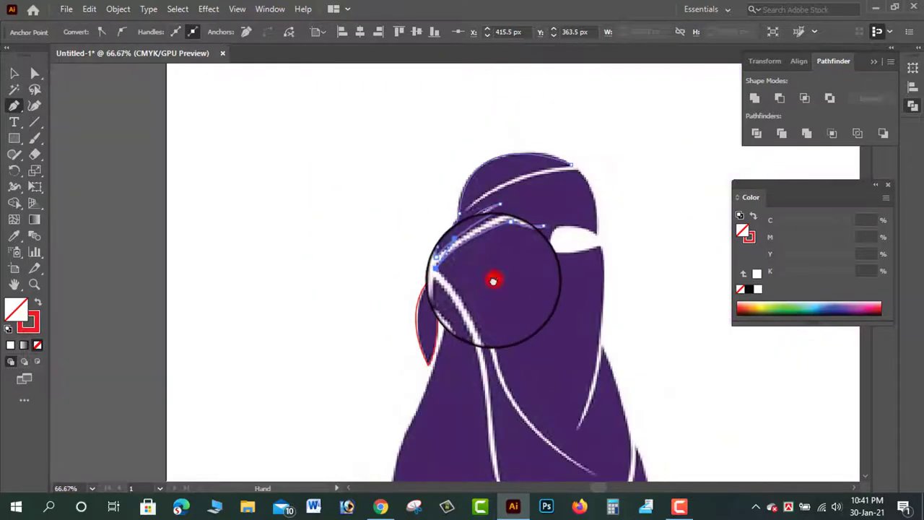
Draw a curved Pen path along the long white stripe down the body
{"action": "left_click_drag", "start_coordinate": [495, 278], "coordinate": [334, 200]}
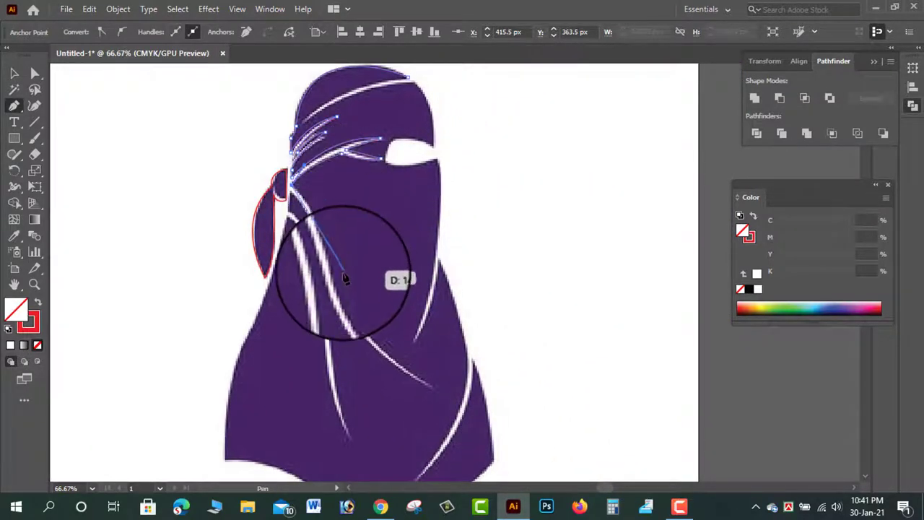
{"action": "left_click_drag", "start_coordinate": [338, 287], "coordinate": [347, 360]}
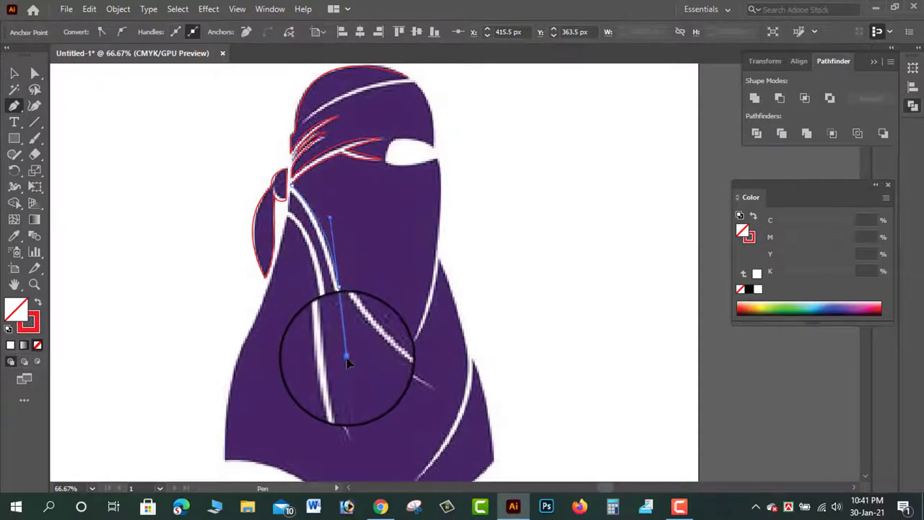
{"action": "left_click", "coordinate": [339, 288]}
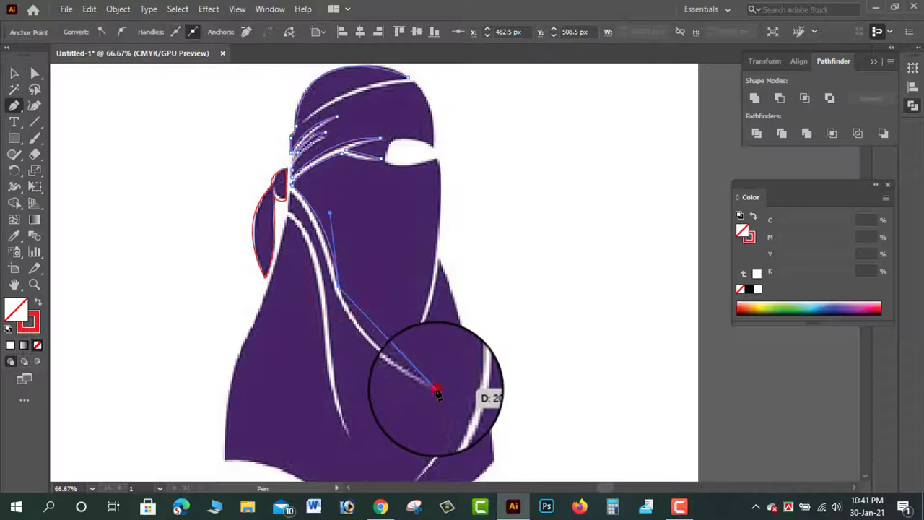
{"action": "left_click_drag", "start_coordinate": [436, 390], "coordinate": [523, 418]}
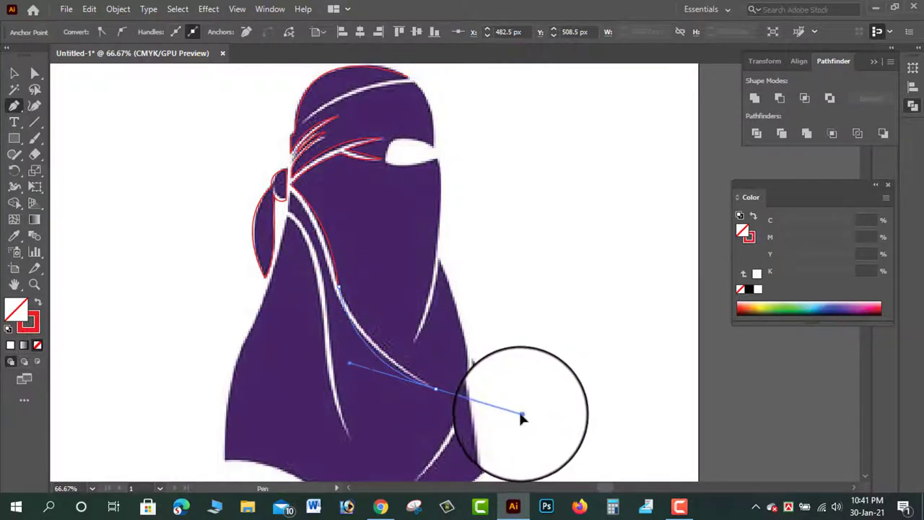
{"action": "left_click_drag", "start_coordinate": [520, 413], "coordinate": [515, 413]}
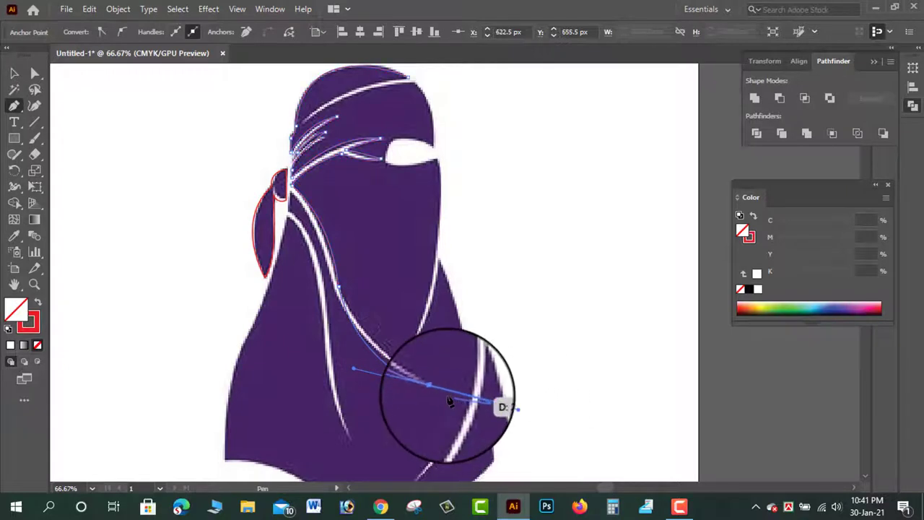
{"action": "left_click_drag", "start_coordinate": [438, 390], "coordinate": [448, 393]}
{"action": "left_click", "coordinate": [412, 340], "text": "ctrl"}
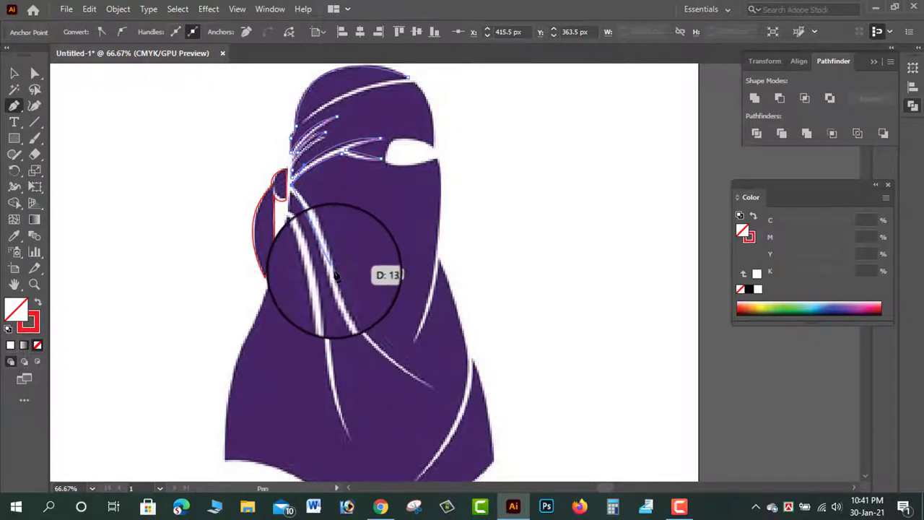
Start a second curved path following the white stripe further down the figure
{"action": "left_click_drag", "start_coordinate": [334, 274], "coordinate": [351, 340]}
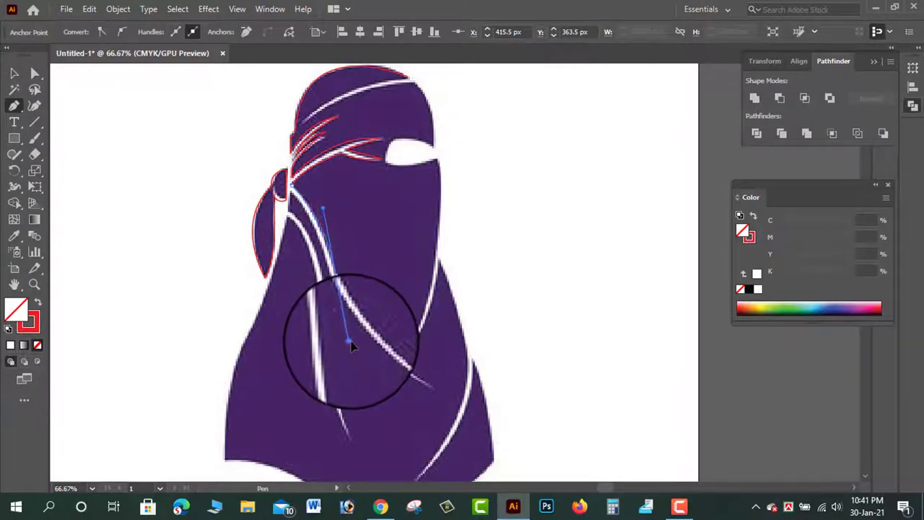
{"action": "left_click_drag", "start_coordinate": [351, 342], "coordinate": [337, 282]}
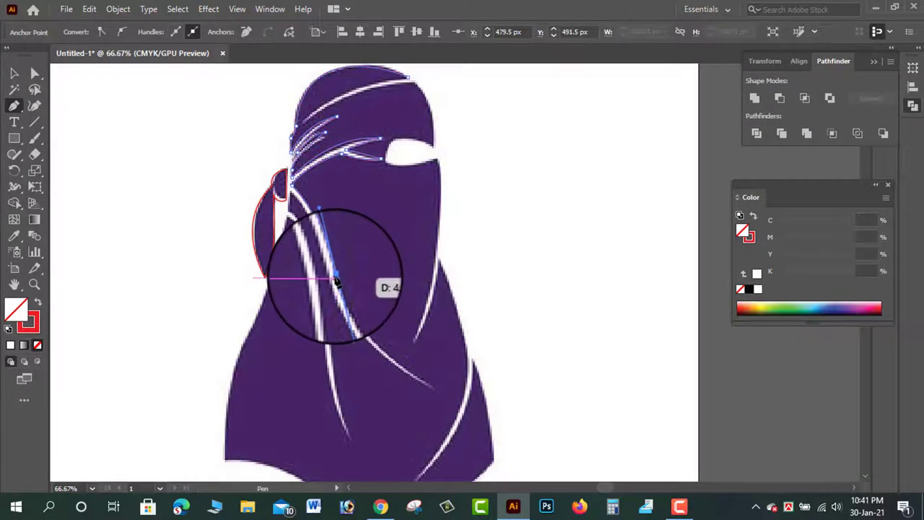
{"action": "mouse_move", "coordinate": [409, 385]}
{"action": "left_mouse_down"}
{"action": "mouse_move", "coordinate": [473, 390]}
{"action": "mouse_move", "coordinate": [503, 427]}
{"action": "left_mouse_up"}
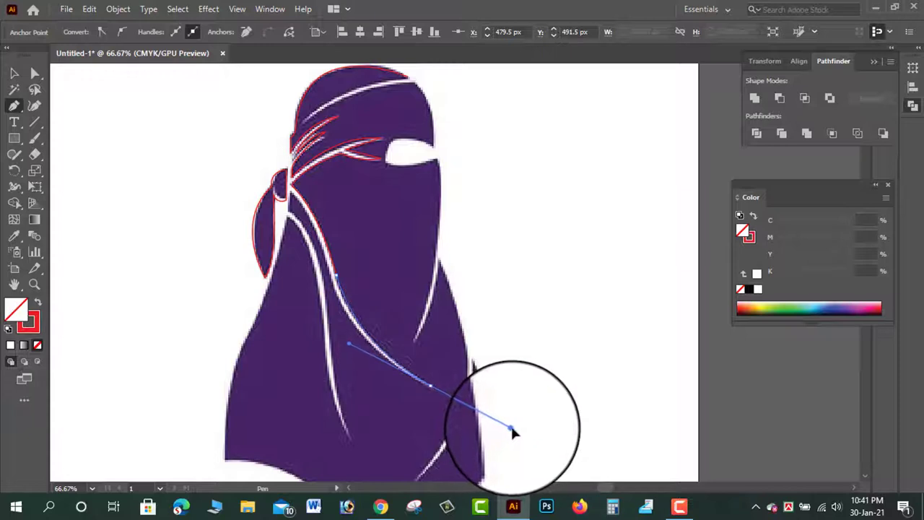
{"action": "left_click_drag", "start_coordinate": [430, 386], "coordinate": [474, 473]}
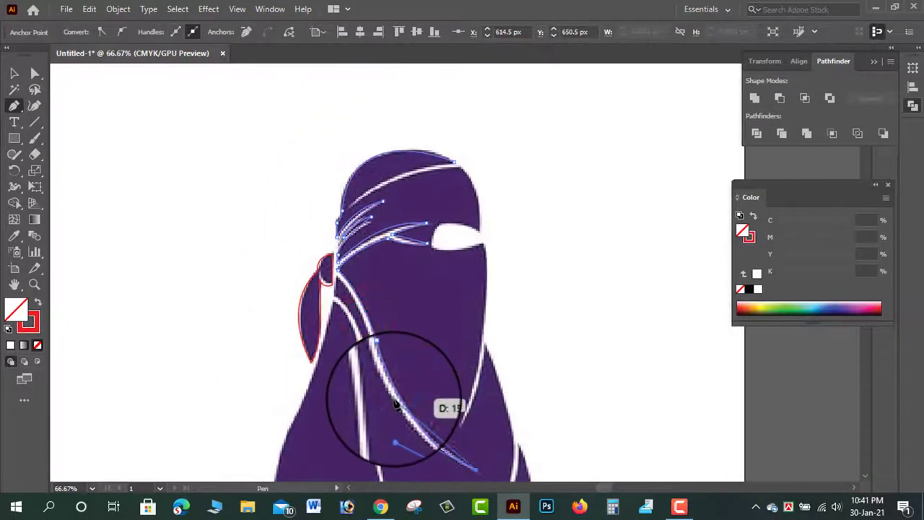
{"action": "left_click_drag", "start_coordinate": [394, 399], "coordinate": [373, 373]}
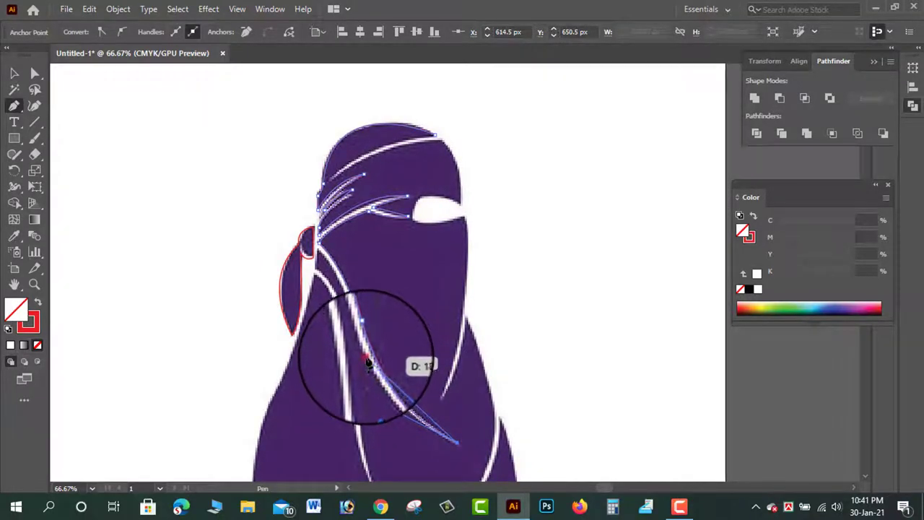
{"action": "mouse_move", "coordinate": [368, 364]}
{"action": "left_mouse_down"}
{"action": "mouse_move", "coordinate": [329, 287]}
{"action": "mouse_move", "coordinate": [366, 365]}
{"action": "left_mouse_up"}
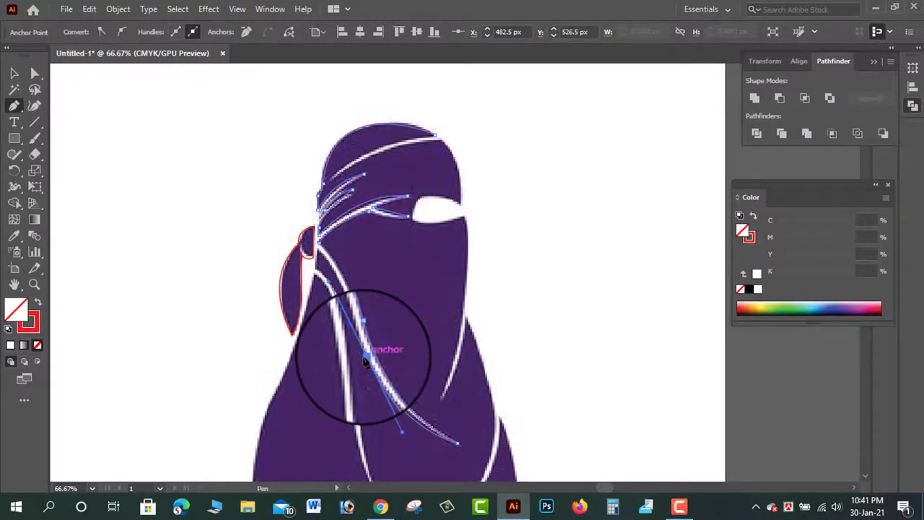
Reshape and extend the path near the hood tie and the top of the stripe
{"action": "left_click_drag", "start_coordinate": [346, 292], "coordinate": [412, 313]}
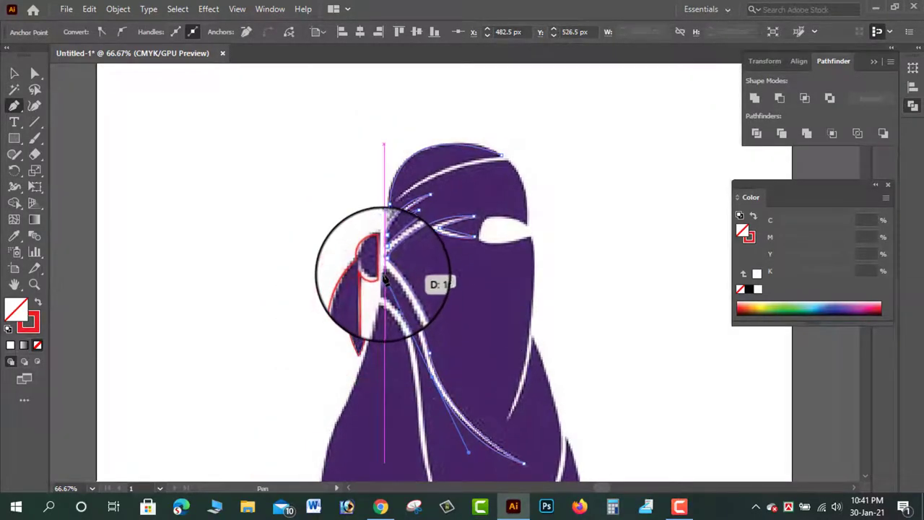
{"action": "left_click_drag", "start_coordinate": [385, 280], "coordinate": [361, 249]}
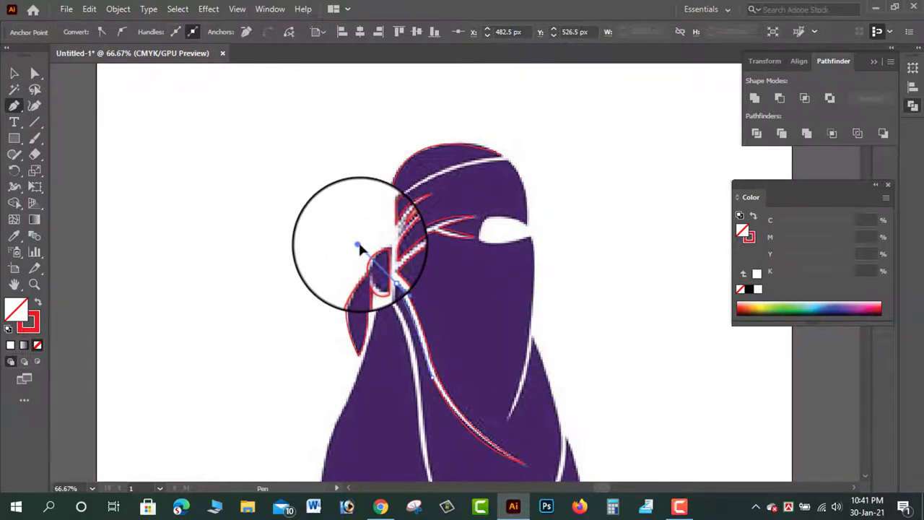
{"action": "left_click_drag", "start_coordinate": [361, 249], "coordinate": [386, 278]}
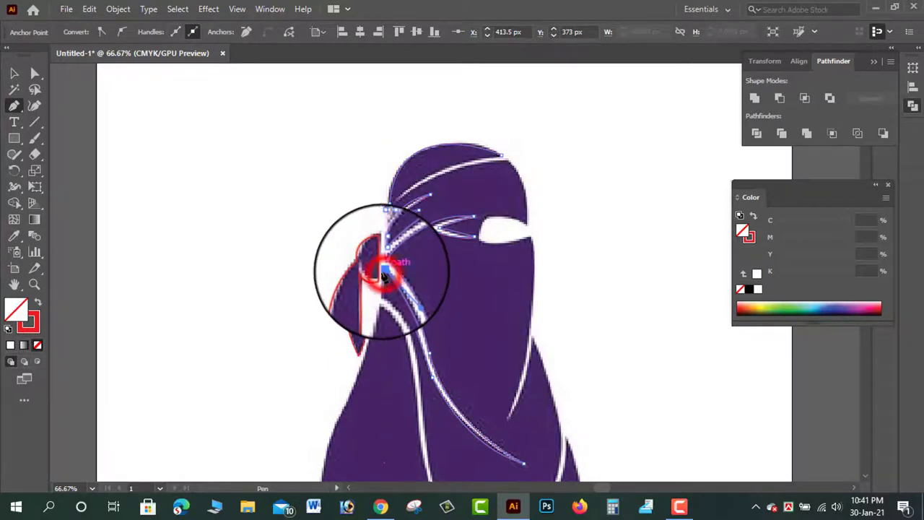
{"action": "scroll", "coordinate": [386, 275], "scroll_direction": "up", "scroll_amount": 3}
{"action": "left_click_drag", "start_coordinate": [381, 266], "coordinate": [404, 278]}
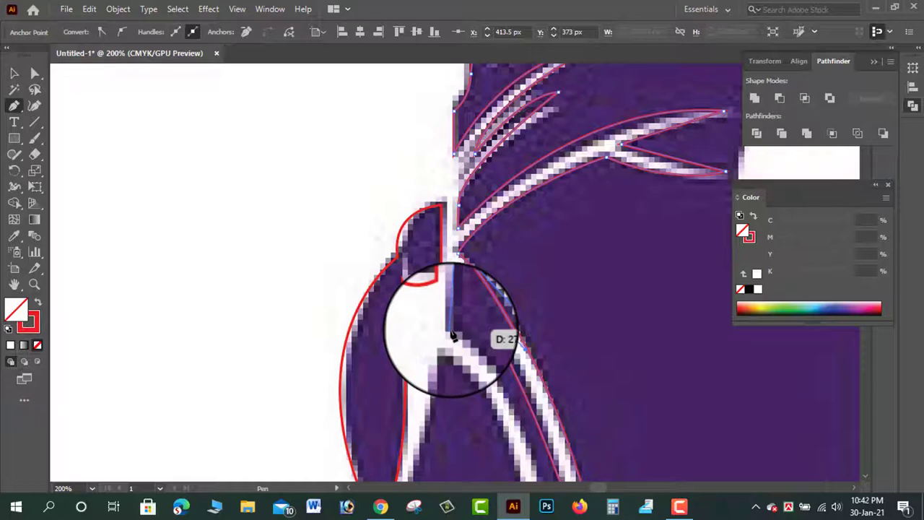
{"action": "left_click_drag", "start_coordinate": [453, 332], "coordinate": [361, 98]}
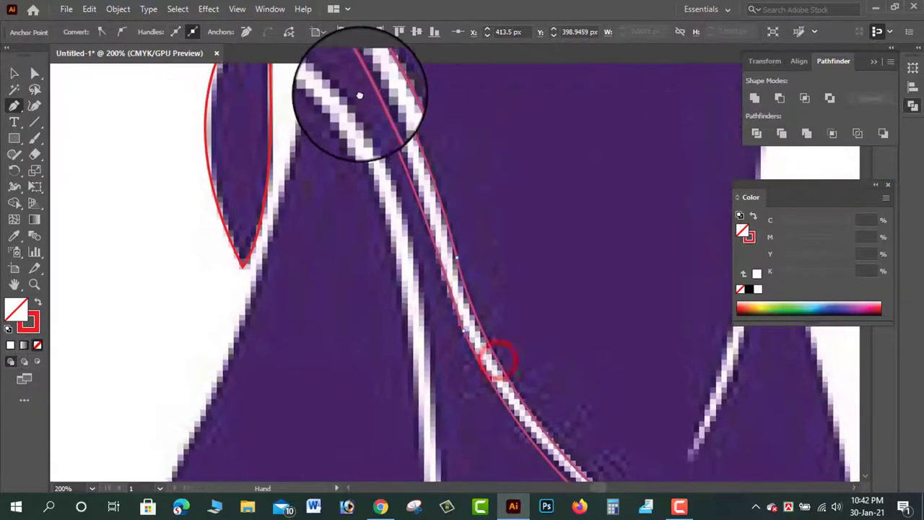
{"action": "scroll", "coordinate": [361, 97], "scroll_direction": "down", "scroll_amount": 3}
{"action": "scroll", "coordinate": [490, 233], "scroll_direction": "up", "scroll_amount": 1}
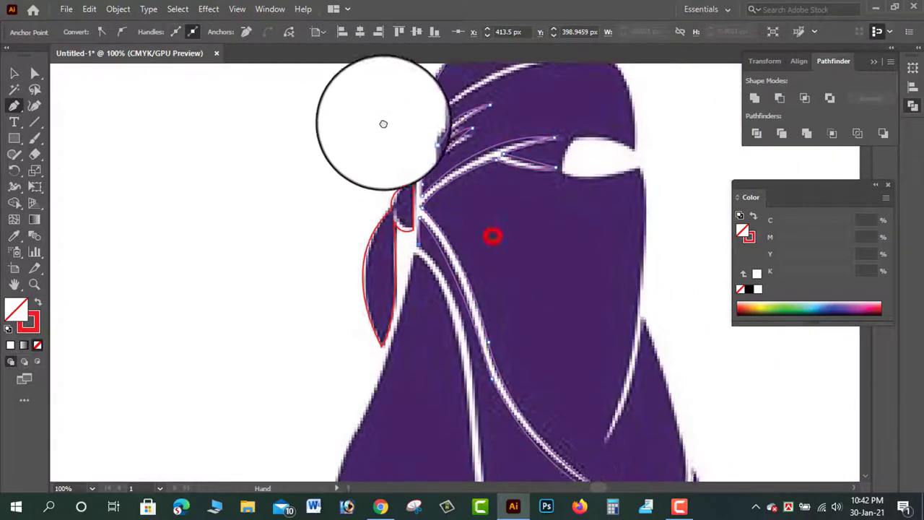
{"action": "left_click_drag", "start_coordinate": [383, 123], "coordinate": [344, 98]}
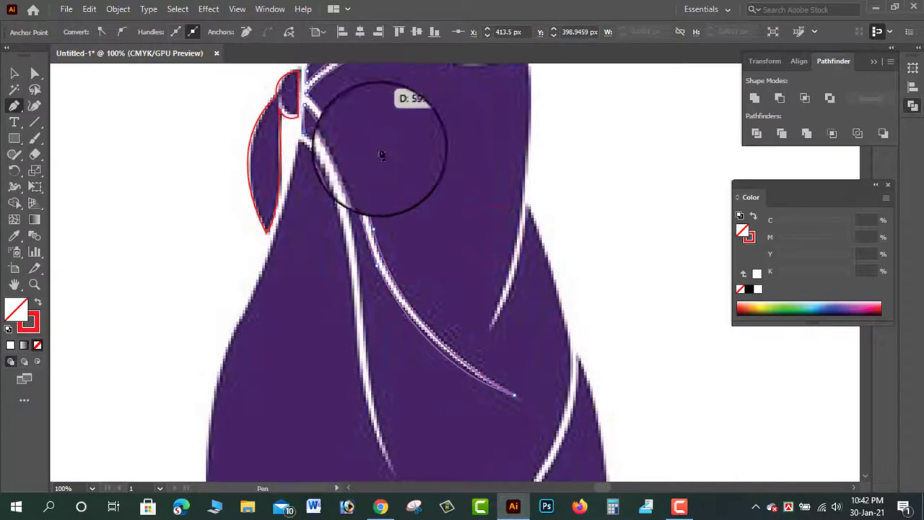
Continue the streak path from its top anchor with curved points down the white stripe
{"action": "left_click", "coordinate": [681, 507]}
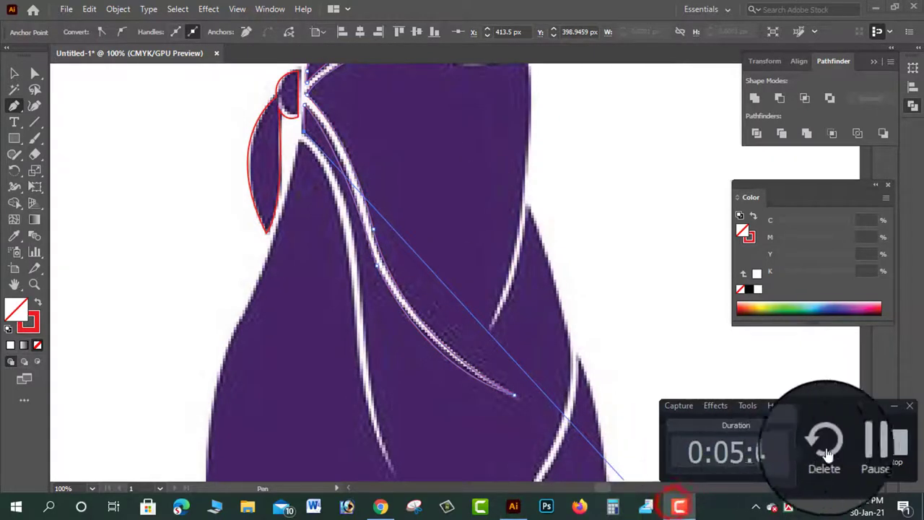
{"action": "left_click", "coordinate": [883, 436]}
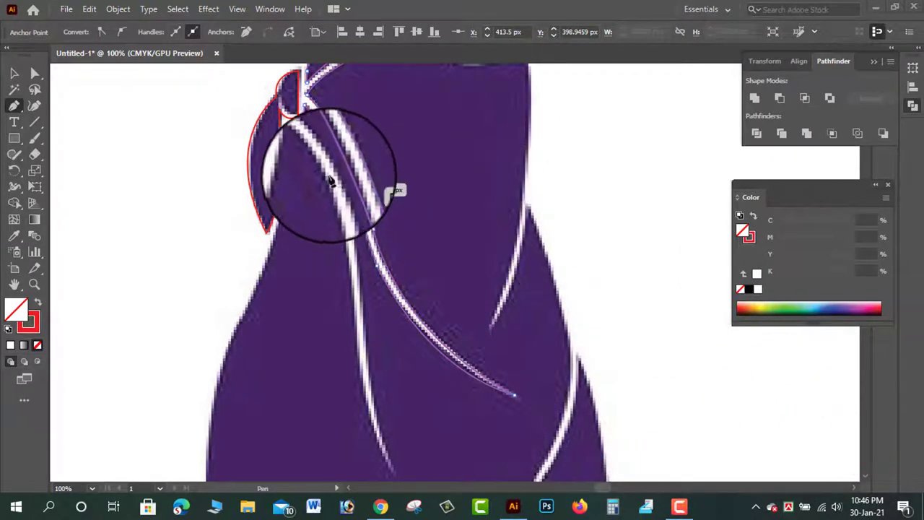
{"action": "left_click", "coordinate": [301, 127]}
{"action": "left_click_drag", "start_coordinate": [315, 149], "coordinate": [358, 272]}
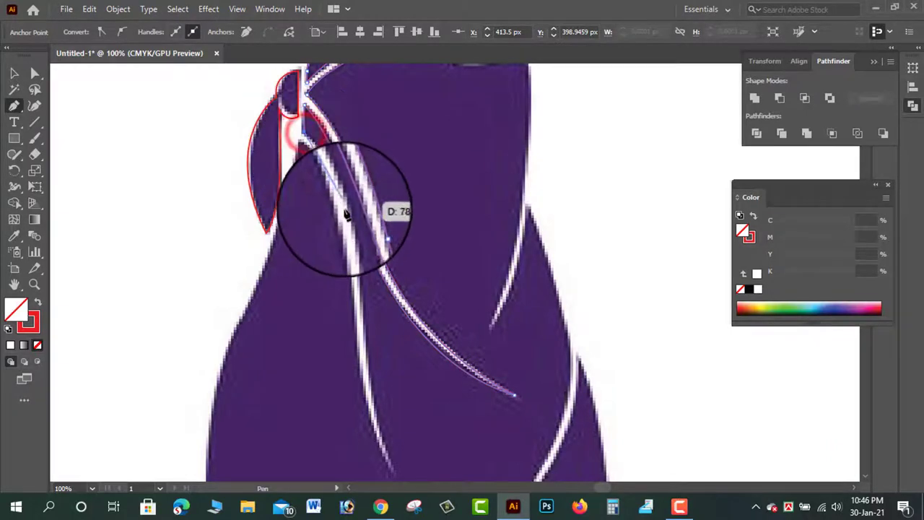
{"action": "left_click", "coordinate": [356, 265]}
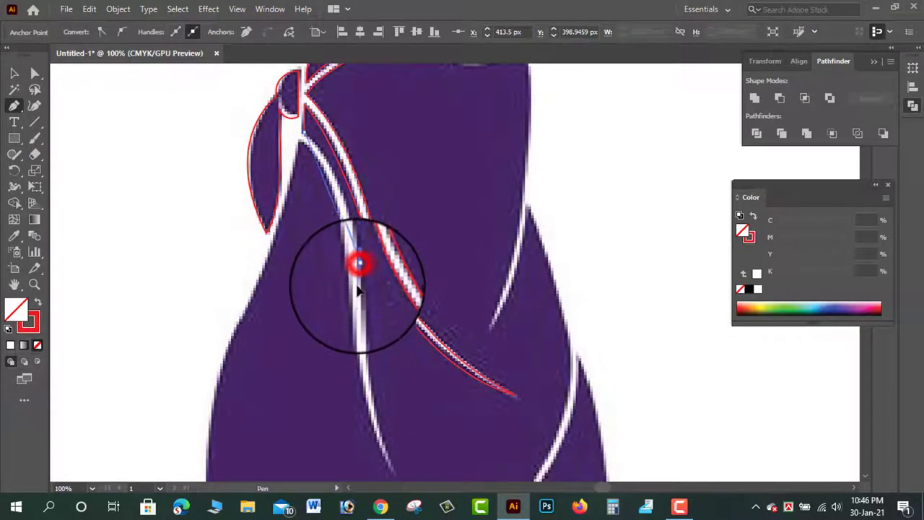
{"action": "left_click", "coordinate": [366, 372]}
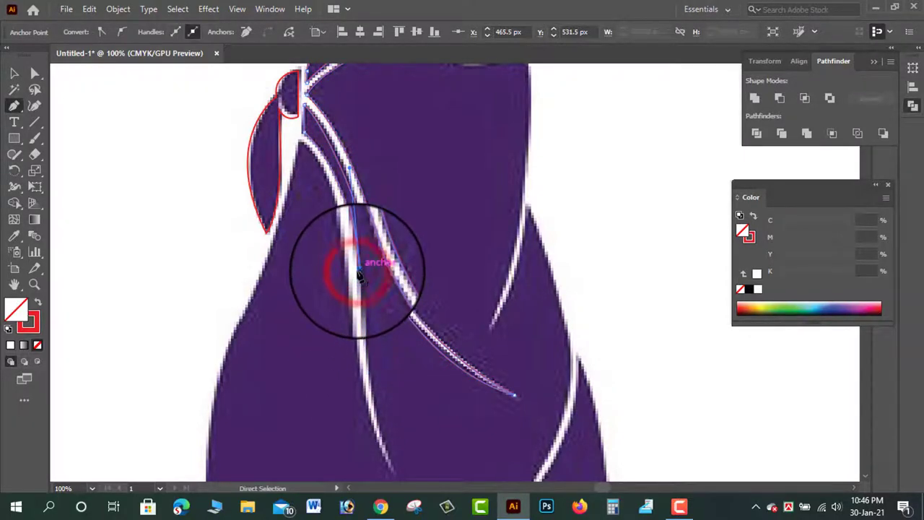
Add a curved anchor at the stripe's bottom, then anchors back up the inner white stripe
{"action": "key", "text": "ctrl+minus"}
{"action": "left_click_drag", "start_coordinate": [459, 305], "coordinate": [336, 250]}
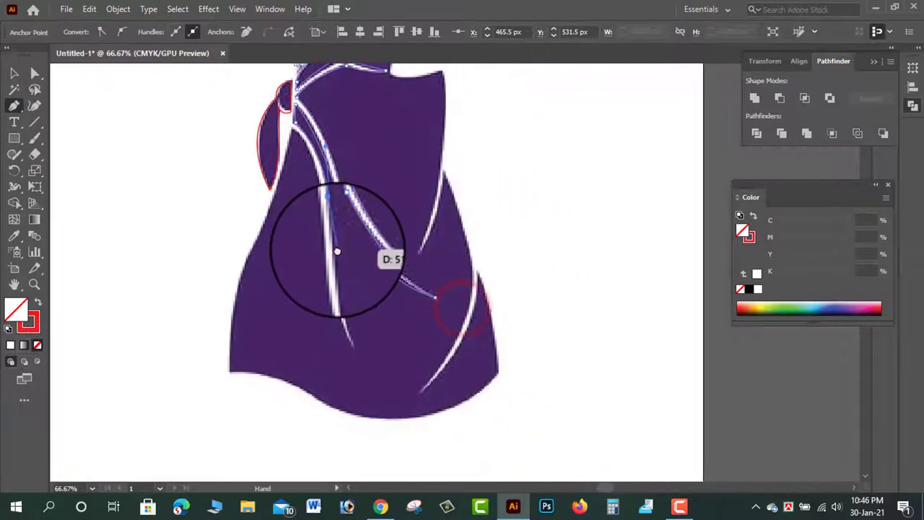
{"action": "left_click_drag", "start_coordinate": [348, 337], "coordinate": [368, 359]}
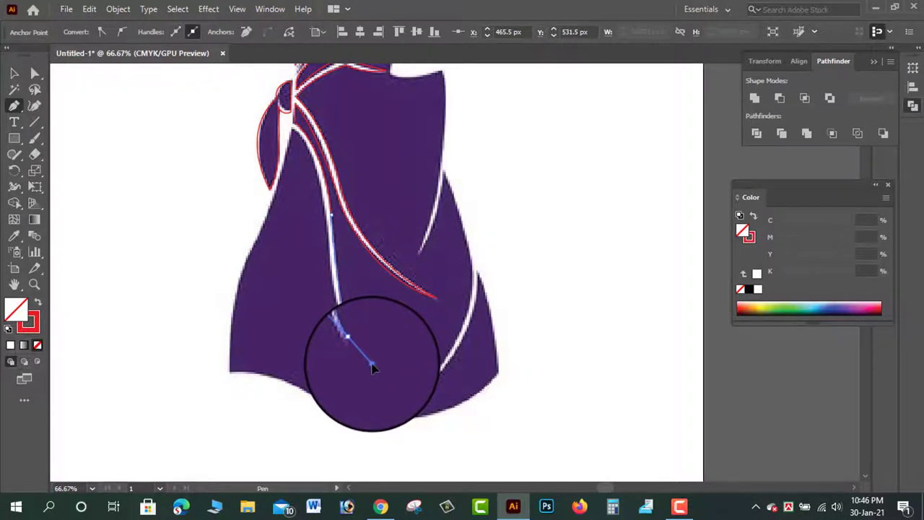
{"action": "scroll", "coordinate": [357, 347], "scroll_direction": "up", "scroll_amount": 3}
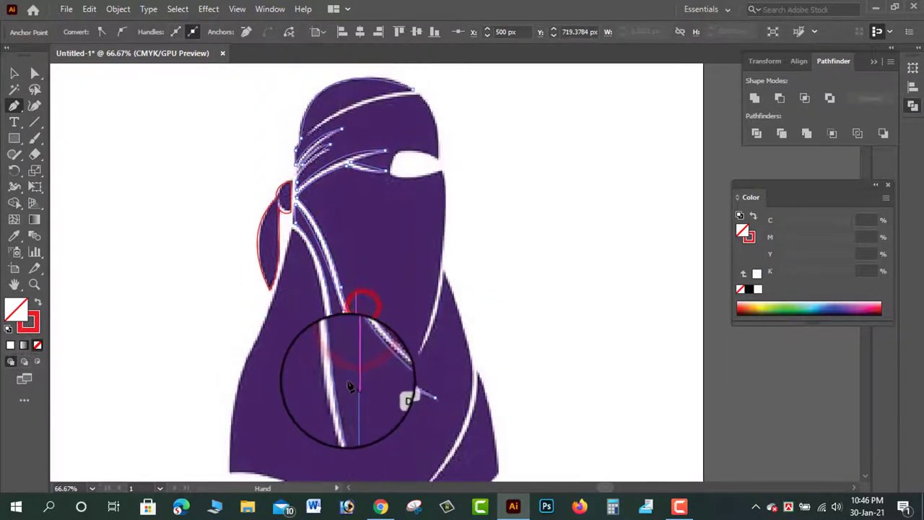
{"action": "left_click", "coordinate": [328, 332]}
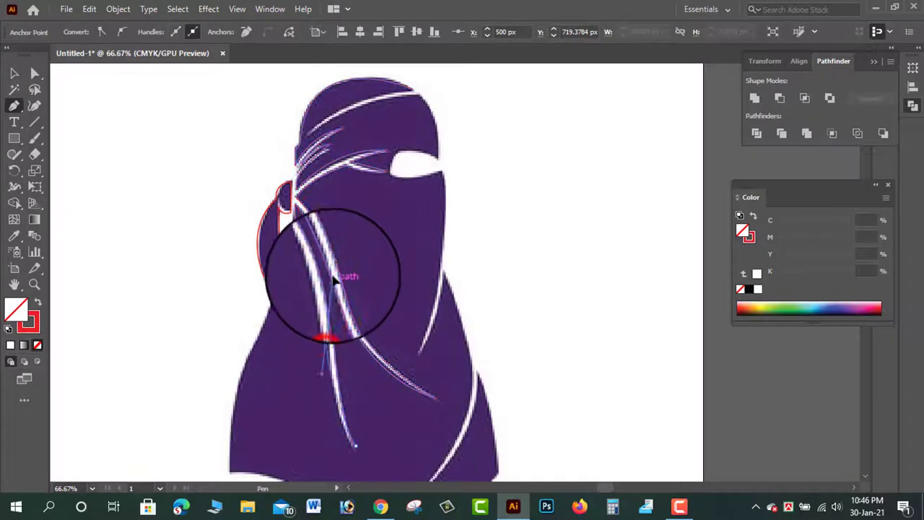
{"action": "left_click", "coordinate": [322, 221]}
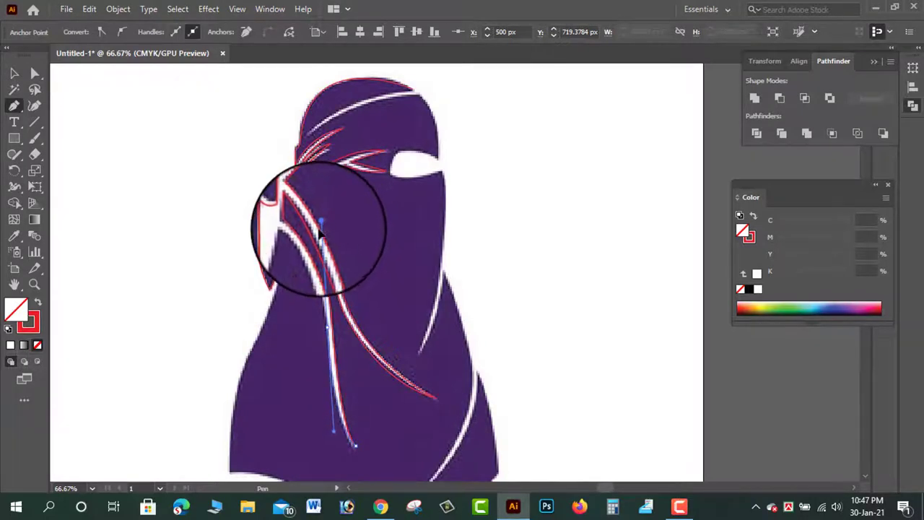
{"action": "left_click_drag", "start_coordinate": [322, 221], "coordinate": [331, 316]}
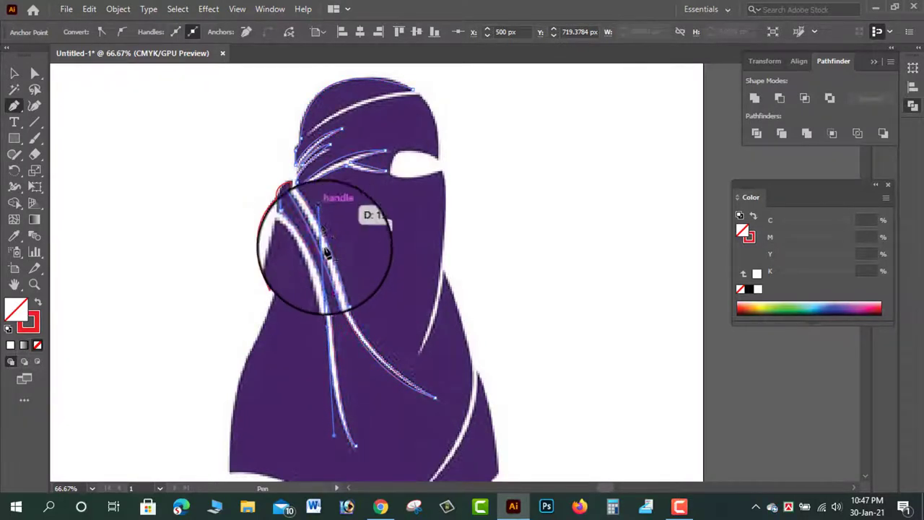
{"action": "left_click", "coordinate": [329, 329]}
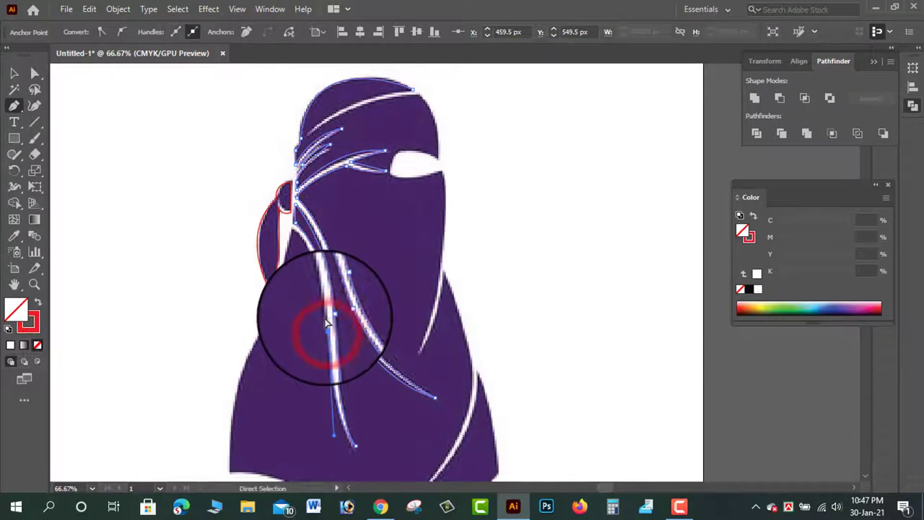
Start a new curved path at the hood tie heading toward the body
{"action": "key", "text": "ctrl+equal"}
{"action": "left_click_drag", "start_coordinate": [429, 256], "coordinate": [441, 402]}
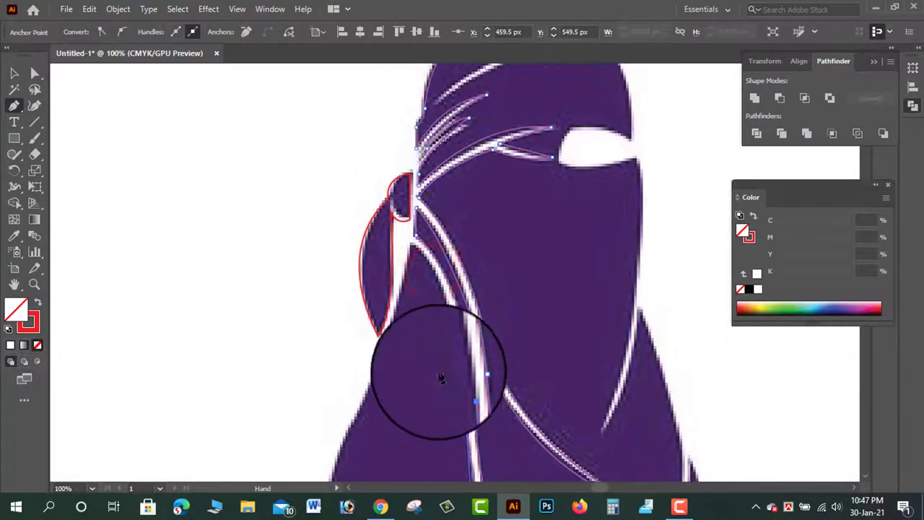
{"action": "left_click", "coordinate": [423, 247]}
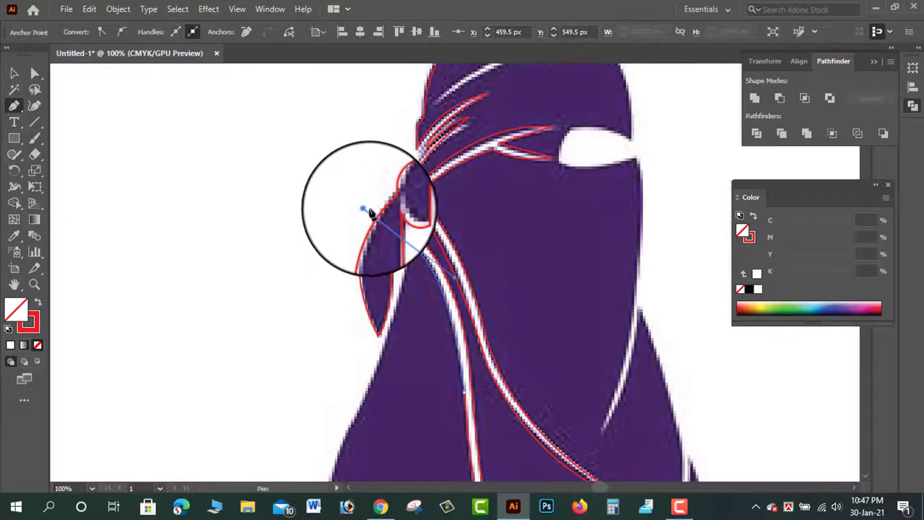
{"action": "left_click_drag", "start_coordinate": [369, 212], "coordinate": [408, 249]}
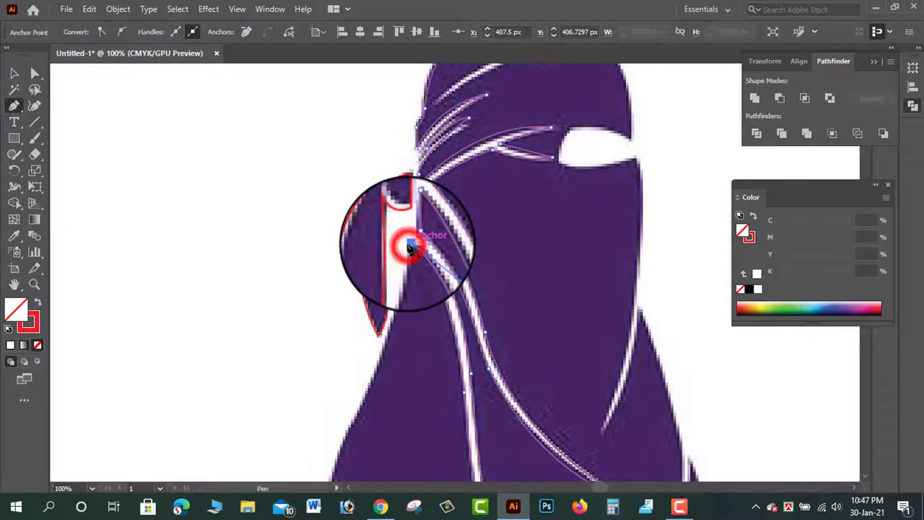
{"action": "key", "text": "ctrl+minus"}
{"action": "left_click_drag", "start_coordinate": [575, 361], "coordinate": [496, 206]}
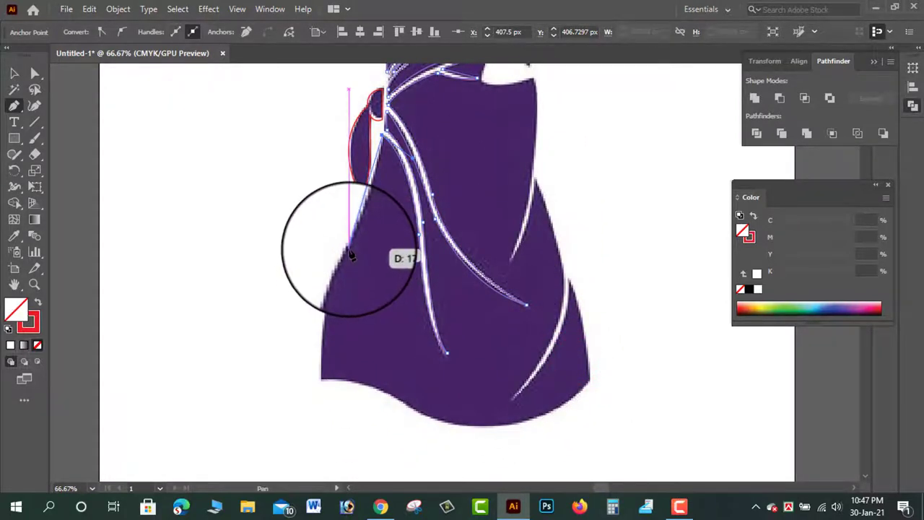
Trace curved anchors down the figure's left edge to the bottom-left corner
{"action": "left_click_drag", "start_coordinate": [350, 254], "coordinate": [355, 238]}
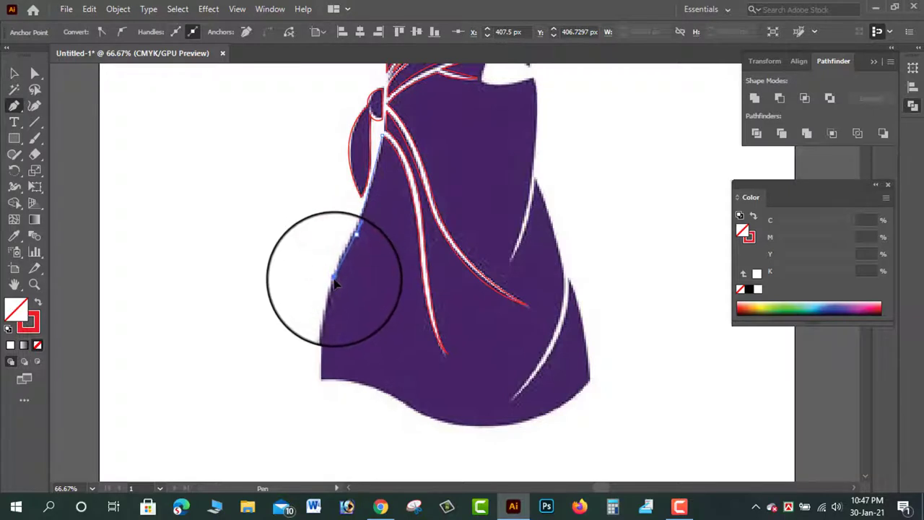
{"action": "left_click_drag", "start_coordinate": [335, 278], "coordinate": [348, 256]}
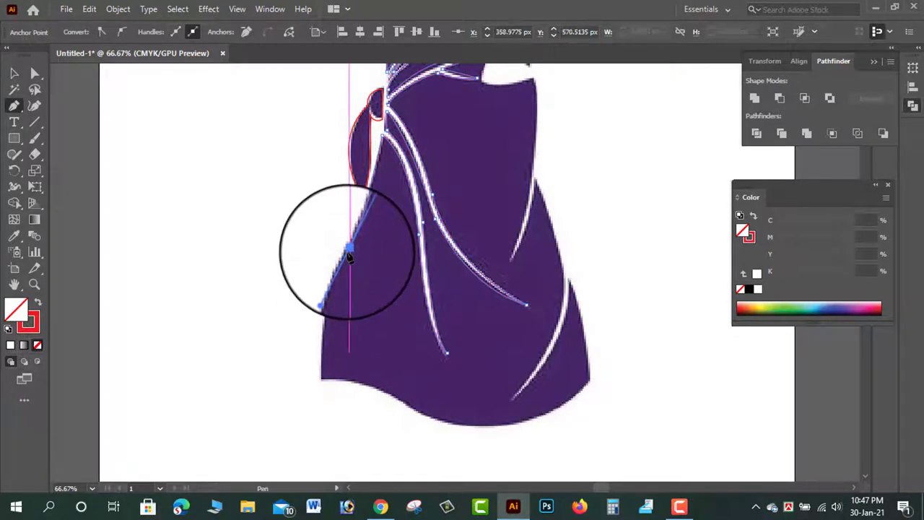
{"action": "left_click_drag", "start_coordinate": [323, 378], "coordinate": [340, 431]}
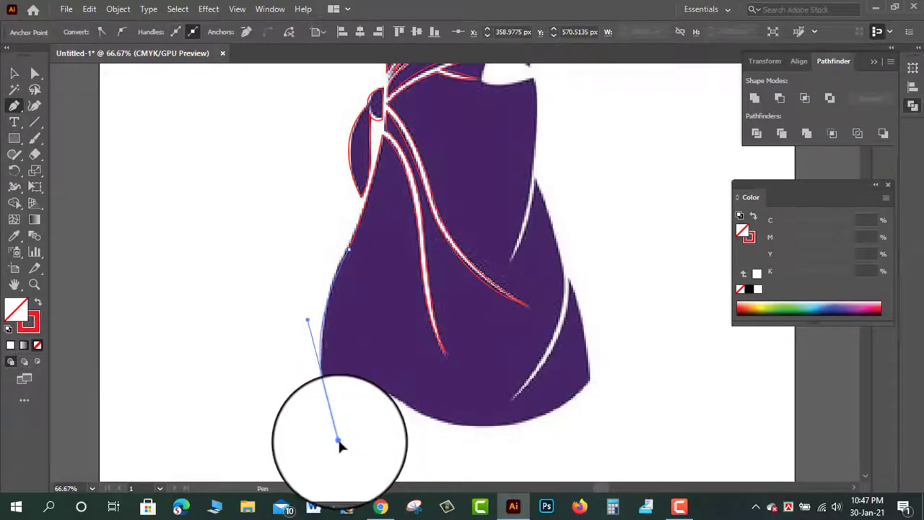
{"action": "mouse_move", "coordinate": [341, 446]}
{"action": "left_mouse_down"}
{"action": "mouse_move", "coordinate": [322, 388]}
{"action": "mouse_move", "coordinate": [217, 283]}
{"action": "left_mouse_up"}
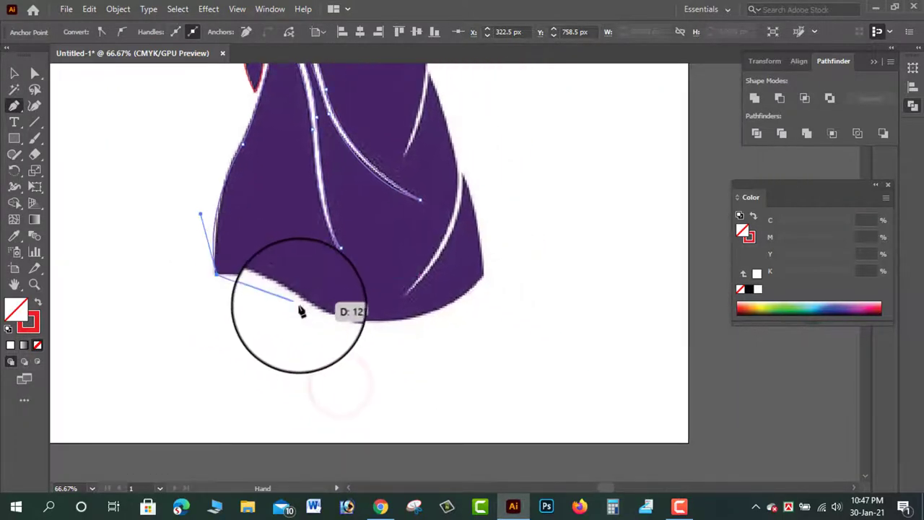
{"action": "left_click_drag", "start_coordinate": [314, 310], "coordinate": [360, 350]}
{"action": "left_click", "coordinate": [315, 310]}
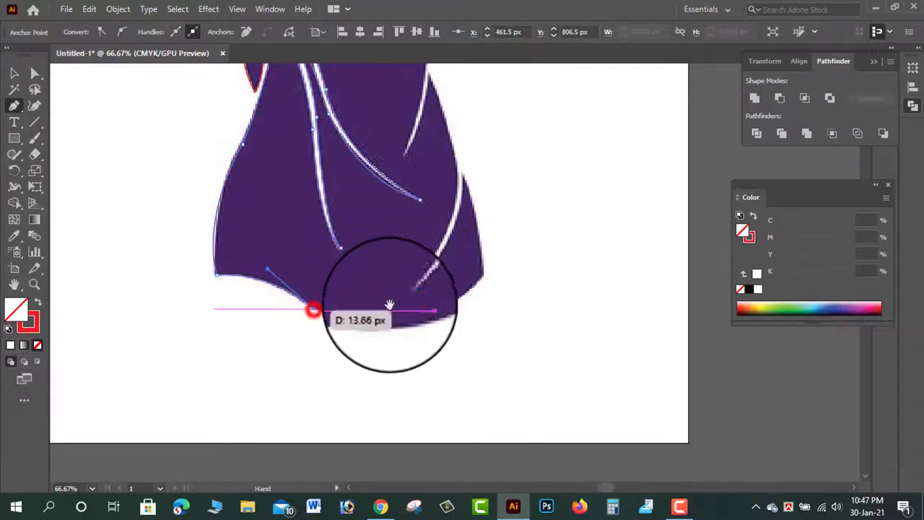
Continue the outline along the bottom hem using sharp corner anchors
{"action": "left_click_drag", "start_coordinate": [388, 303], "coordinate": [307, 393]}
{"action": "left_click_drag", "start_coordinate": [382, 368], "coordinate": [383, 370]}
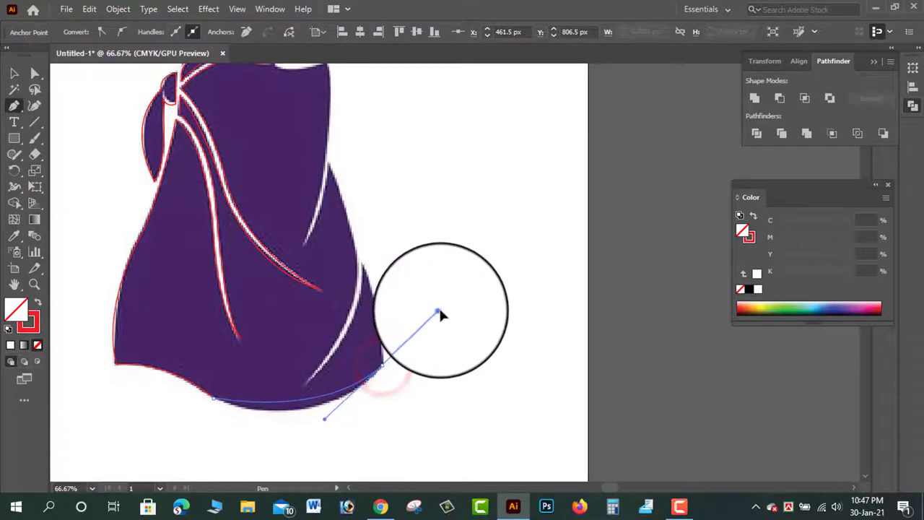
{"action": "mouse_move", "coordinate": [384, 369]}
{"action": "left_mouse_down"}
{"action": "mouse_move", "coordinate": [453, 287]}
{"action": "mouse_move", "coordinate": [386, 369]}
{"action": "left_mouse_up"}
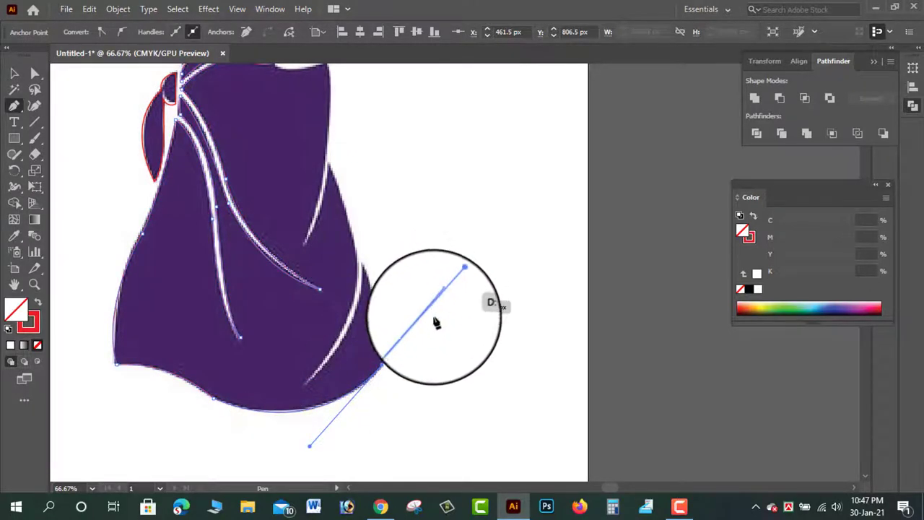
{"action": "left_click", "coordinate": [384, 368], "text": "alt"}
{"action": "left_click_drag", "start_coordinate": [396, 336], "coordinate": [513, 399]}
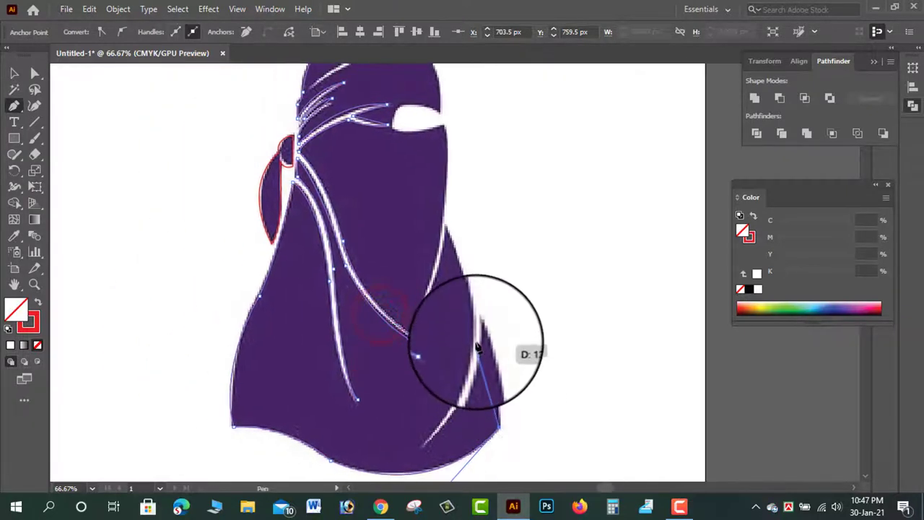
{"action": "mouse_move", "coordinate": [480, 330]}
{"action": "left_mouse_down"}
{"action": "mouse_move", "coordinate": [457, 316]}
{"action": "mouse_move", "coordinate": [476, 332]}
{"action": "left_mouse_up"}
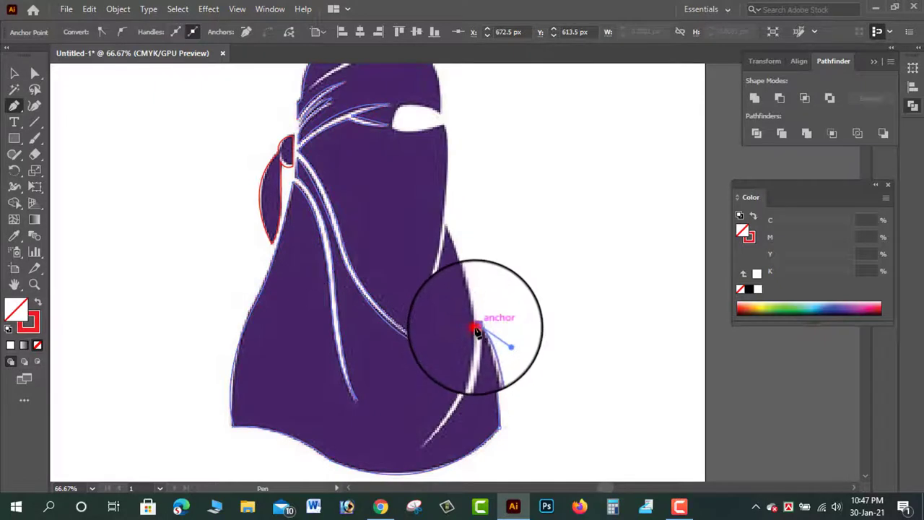
Trace curved and corner anchors up the figure's right side toward the head
{"action": "scroll", "coordinate": [476, 331], "scroll_direction": "down", "scroll_amount": 1}
{"action": "scroll", "coordinate": [474, 317], "scroll_direction": "down", "scroll_amount": 2}
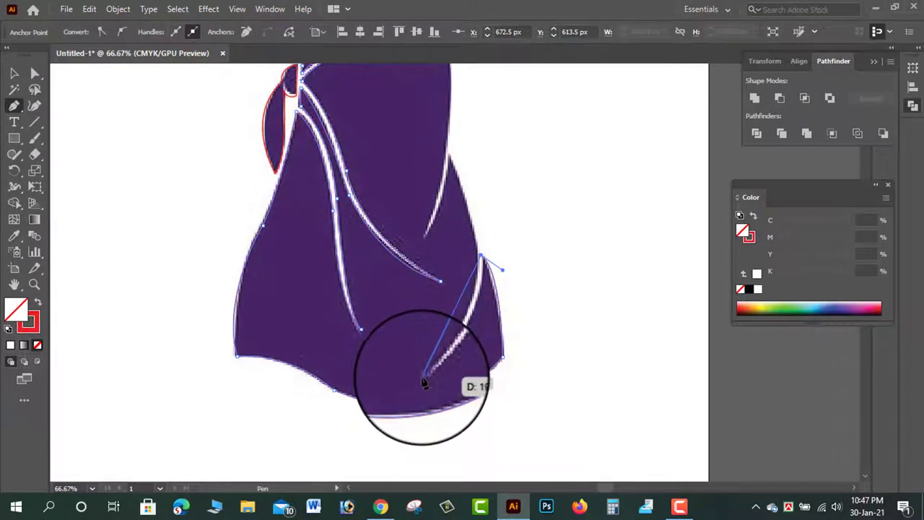
{"action": "left_click_drag", "start_coordinate": [426, 376], "coordinate": [363, 419]}
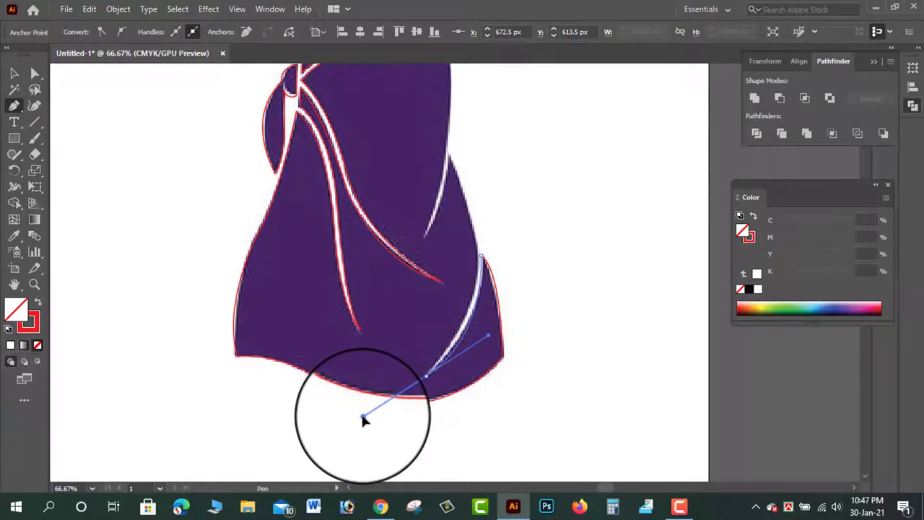
{"action": "left_click_drag", "start_coordinate": [363, 419], "coordinate": [363, 418]}
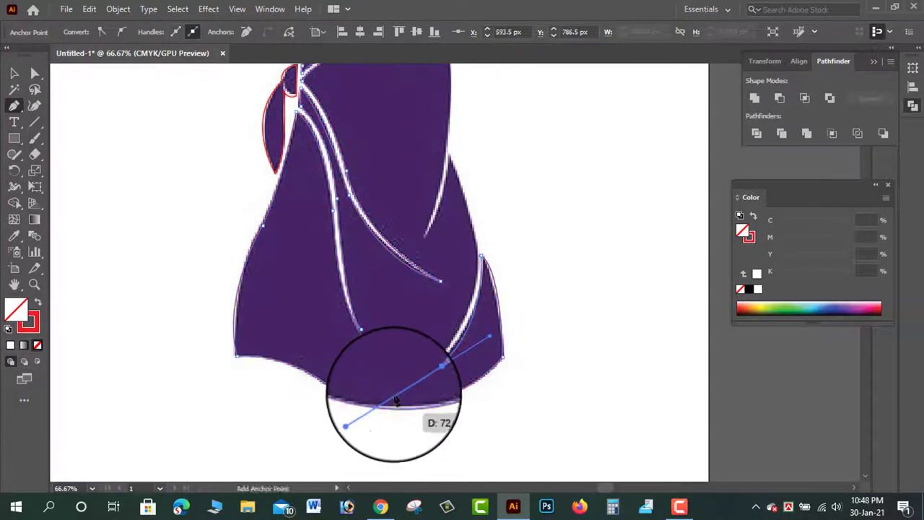
{"action": "left_click_drag", "start_coordinate": [412, 378], "coordinate": [354, 441]}
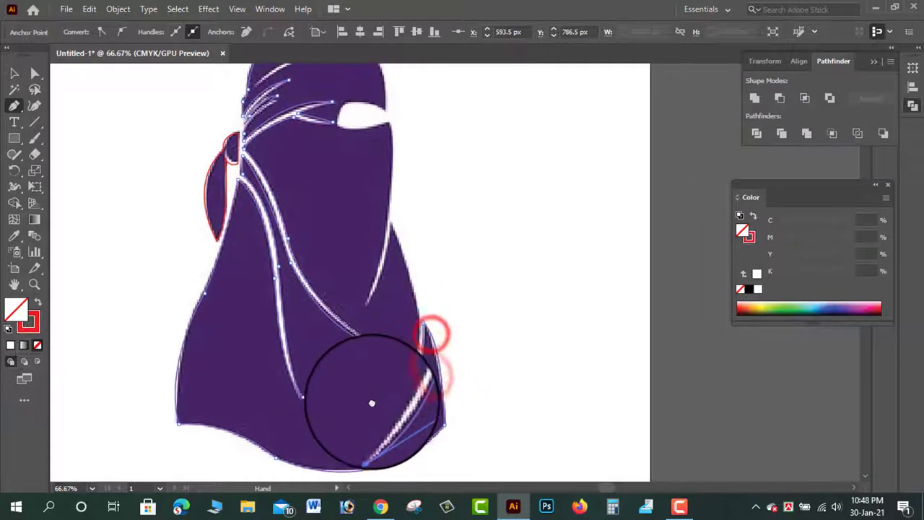
{"action": "left_click_drag", "start_coordinate": [407, 267], "coordinate": [411, 293]}
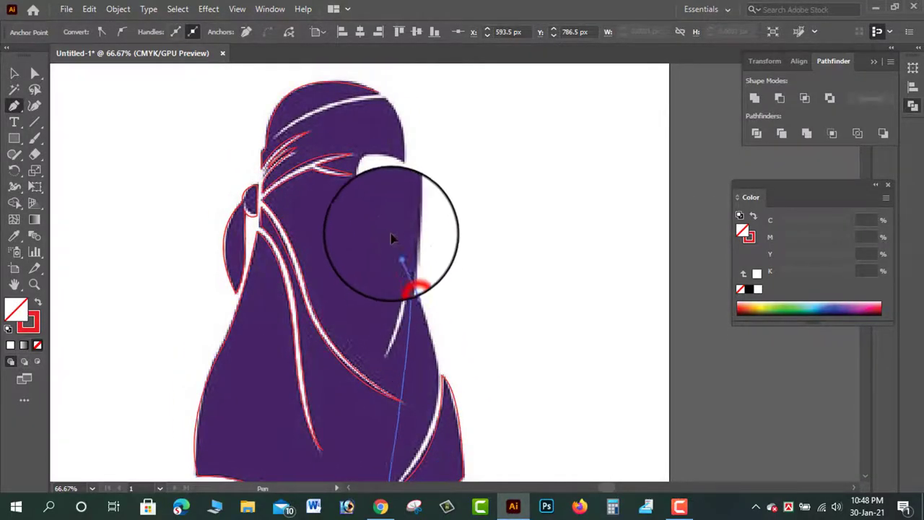
{"action": "mouse_move", "coordinate": [391, 238]}
{"action": "left_mouse_down"}
{"action": "mouse_move", "coordinate": [330, 181]}
{"action": "mouse_move", "coordinate": [344, 163]}
{"action": "mouse_move", "coordinate": [334, 122]}
{"action": "mouse_move", "coordinate": [340, 128]}
{"action": "left_mouse_up"}
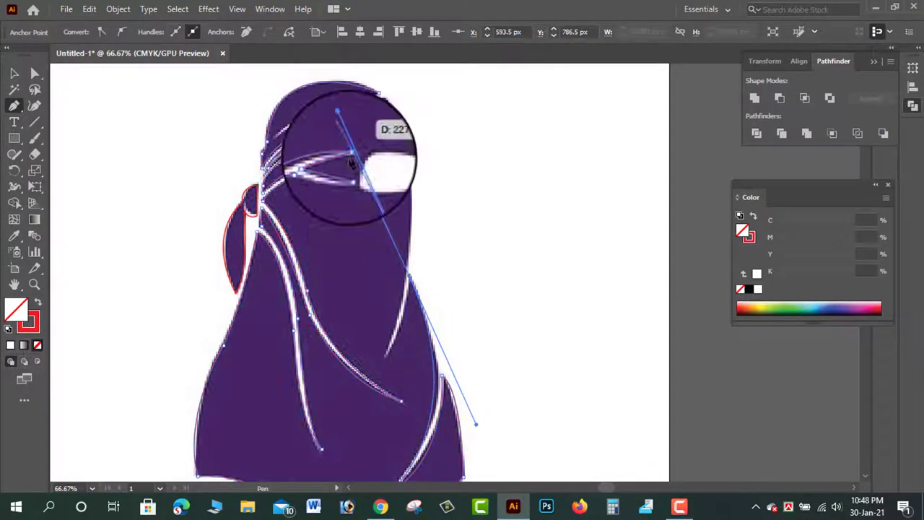
{"action": "mouse_move", "coordinate": [390, 264]}
{"action": "left_mouse_down"}
{"action": "mouse_move", "coordinate": [389, 181]}
{"action": "mouse_move", "coordinate": [403, 242]}
{"action": "mouse_move", "coordinate": [392, 324]}
{"action": "left_mouse_up"}
{"action": "left_click", "coordinate": [399, 309]}
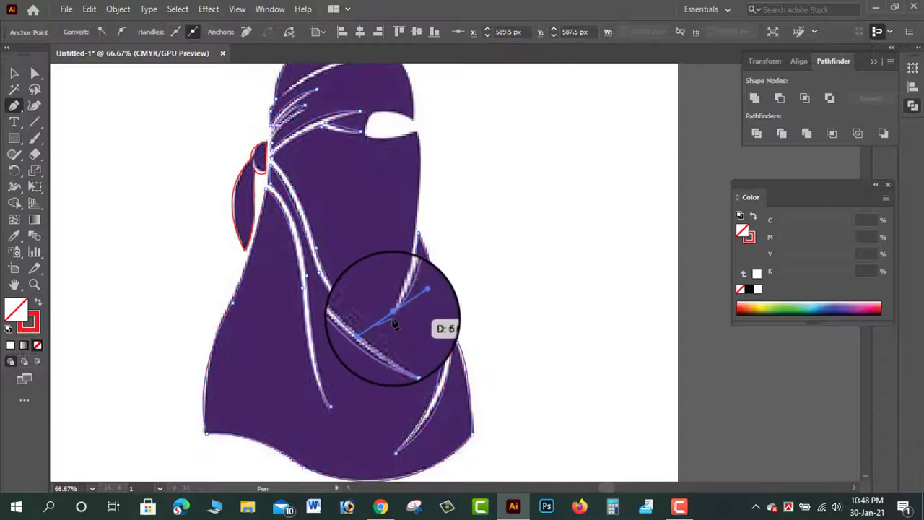
{"action": "mouse_move", "coordinate": [376, 268]}
{"action": "left_mouse_down"}
{"action": "mouse_move", "coordinate": [355, 319]}
{"action": "mouse_move", "coordinate": [304, 385]}
{"action": "left_mouse_up"}
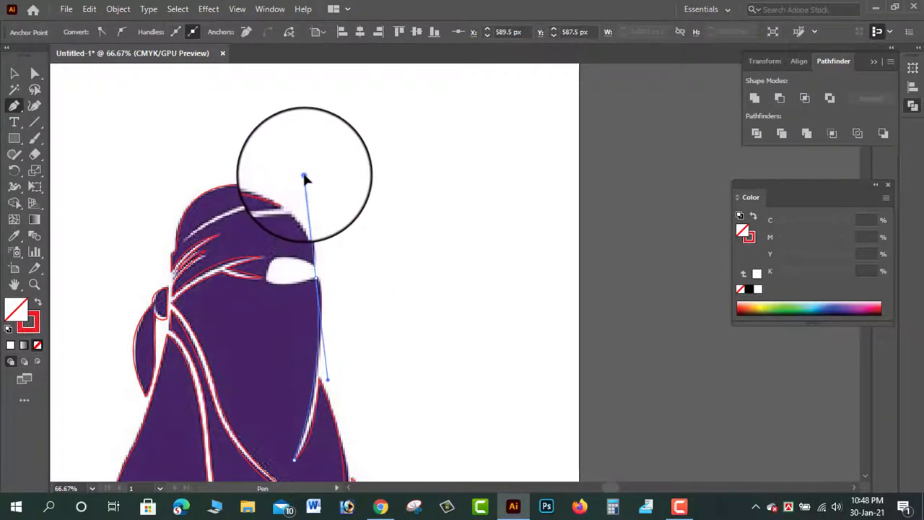
Curve the path to the eye opening's corner and make that anchor sharp
{"action": "left_click_drag", "start_coordinate": [304, 179], "coordinate": [311, 241]}
{"action": "left_click_drag", "start_coordinate": [318, 275], "coordinate": [318, 281]}
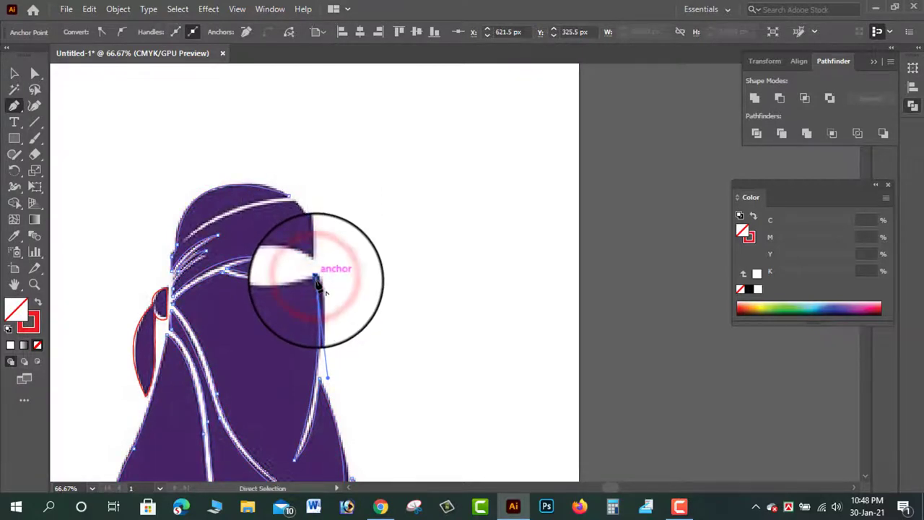
{"action": "scroll", "coordinate": [319, 283], "scroll_direction": "up", "scroll_amount": 1}
{"action": "scroll", "coordinate": [318, 283], "scroll_direction": "up", "scroll_amount": 1}
{"action": "mouse_move", "coordinate": [318, 283]}
{"action": "left_mouse_down"}
{"action": "mouse_move", "coordinate": [449, 272]}
{"action": "mouse_move", "coordinate": [428, 307]}
{"action": "left_mouse_up"}
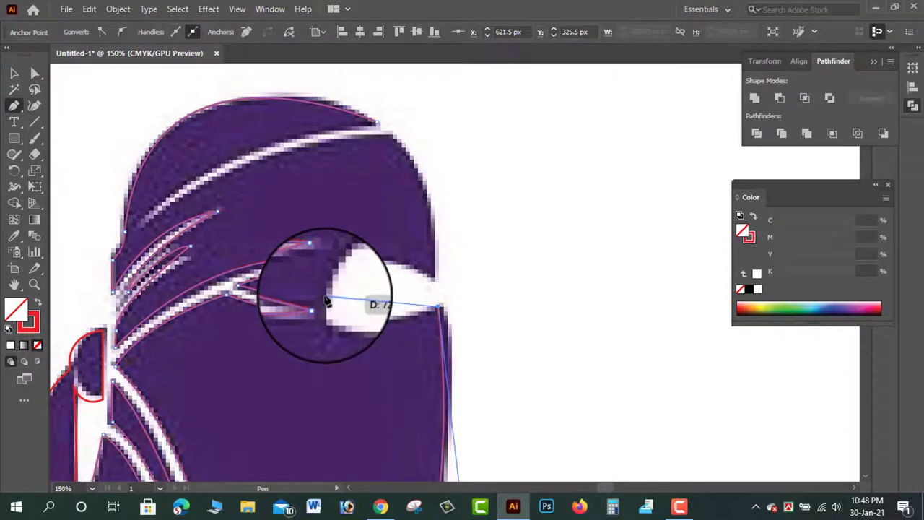
{"action": "left_click_drag", "start_coordinate": [321, 316], "coordinate": [330, 262]}
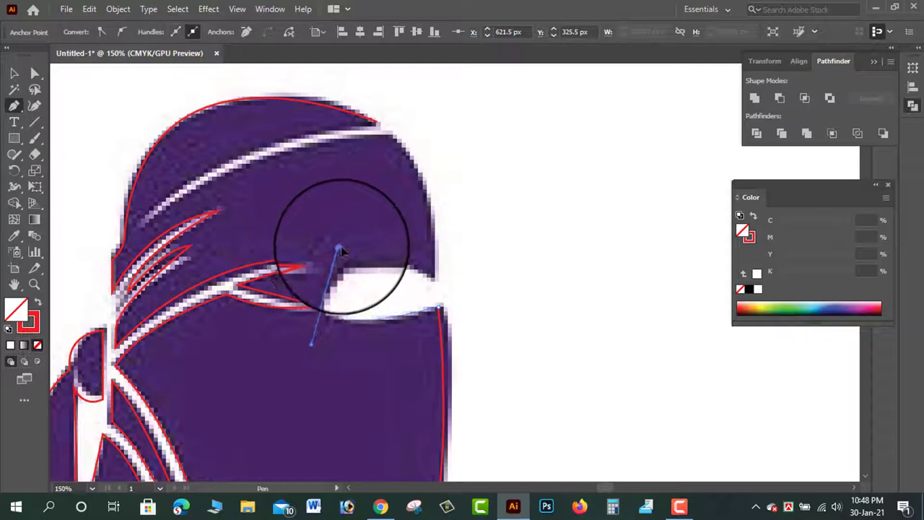
{"action": "left_click_drag", "start_coordinate": [342, 249], "coordinate": [330, 302]}
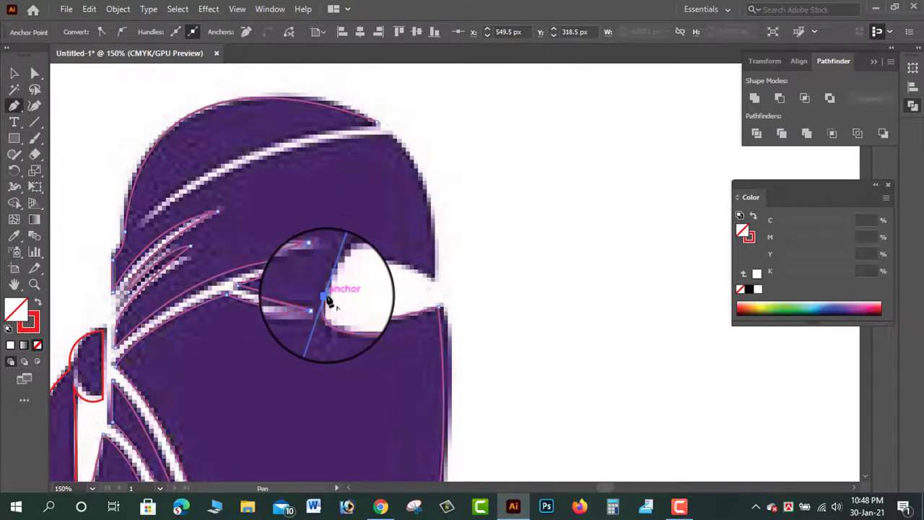
{"action": "left_click", "coordinate": [325, 296]}
Curve the path along the top of the eye opening and across the head
{"action": "left_click_drag", "start_coordinate": [436, 286], "coordinate": [526, 320]}
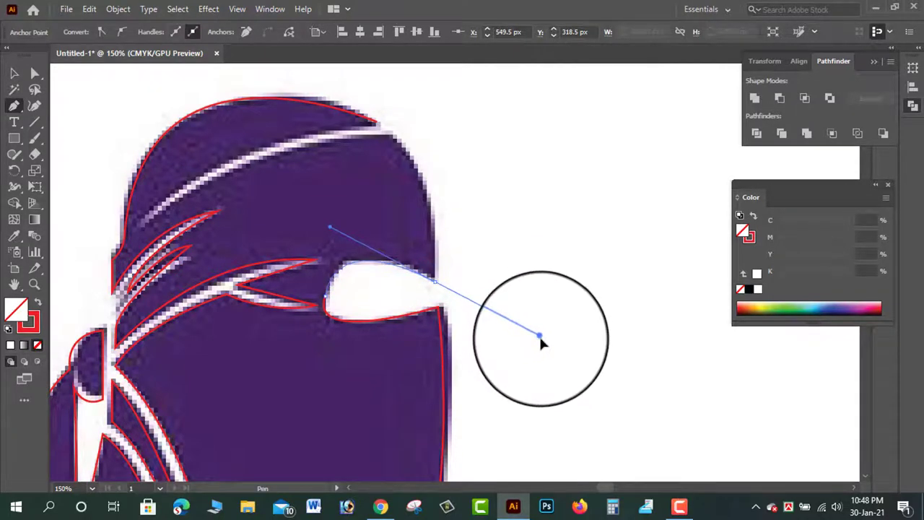
{"action": "left_click_drag", "start_coordinate": [538, 334], "coordinate": [437, 290]}
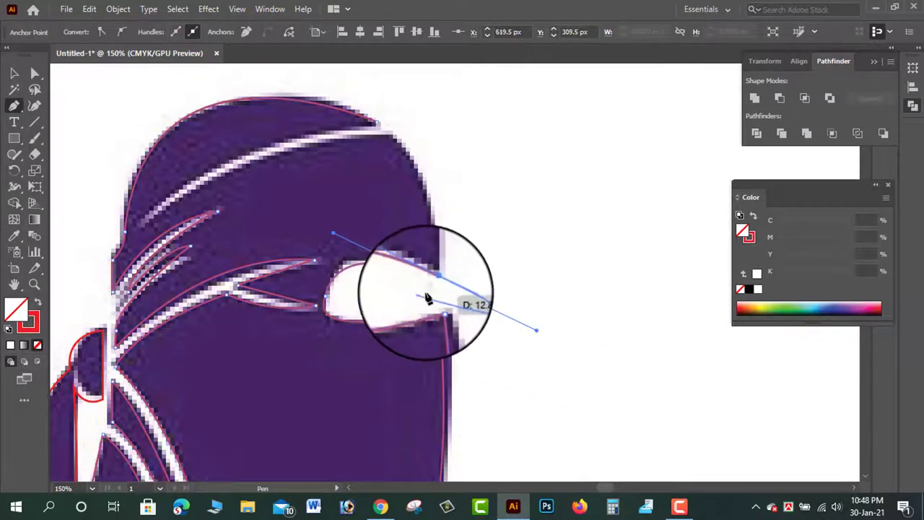
{"action": "scroll", "coordinate": [462, 289], "scroll_direction": "up", "scroll_amount": 3}
{"action": "scroll", "coordinate": [505, 304], "scroll_direction": "left", "scroll_amount": 5}
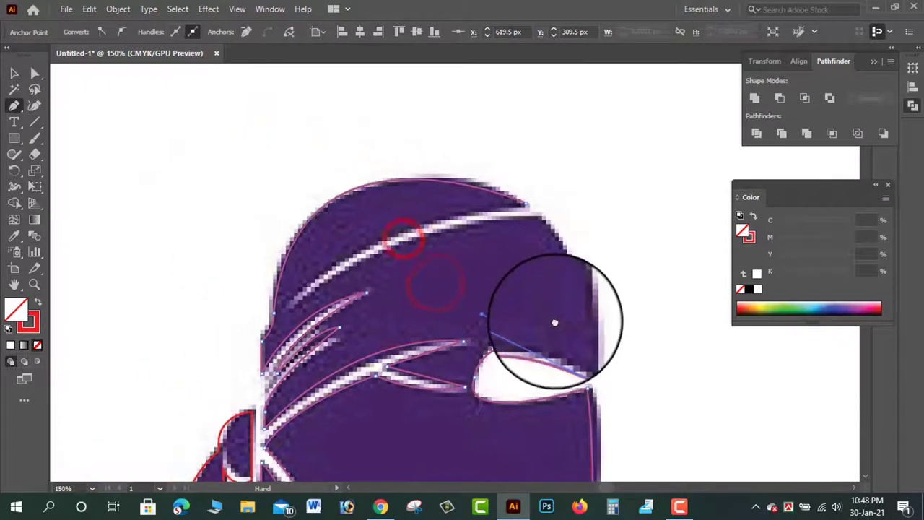
{"action": "left_click_drag", "start_coordinate": [543, 228], "coordinate": [545, 212]}
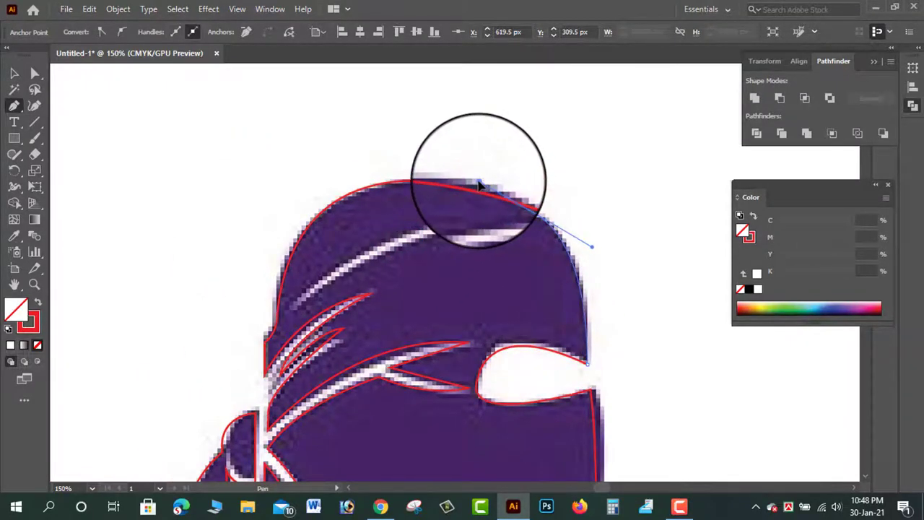
{"action": "mouse_move", "coordinate": [480, 186]}
{"action": "left_mouse_down"}
{"action": "mouse_move", "coordinate": [532, 218]}
{"action": "mouse_move", "coordinate": [540, 195]}
{"action": "left_mouse_up"}
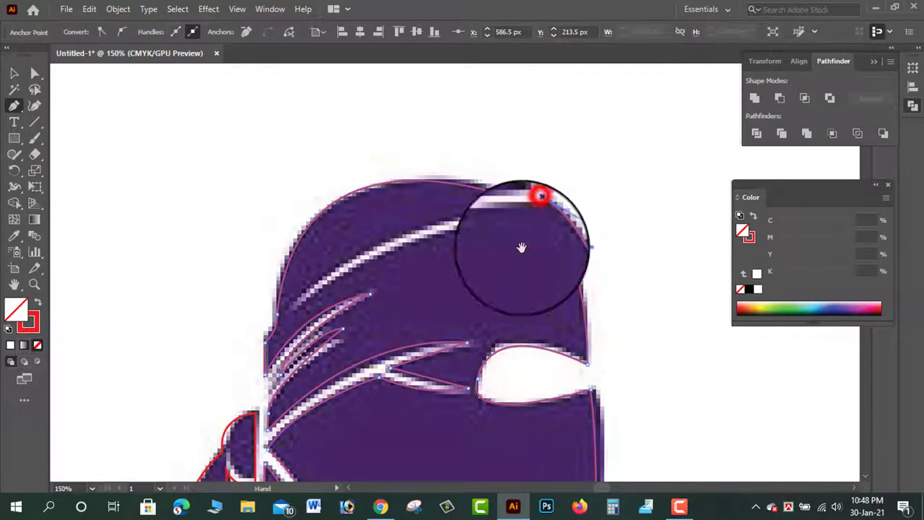
Shape the curve over the head's crown and end with a sharp anchor at the top
{"action": "scroll", "coordinate": [515, 175], "scroll_direction": "down", "scroll_amount": 3}
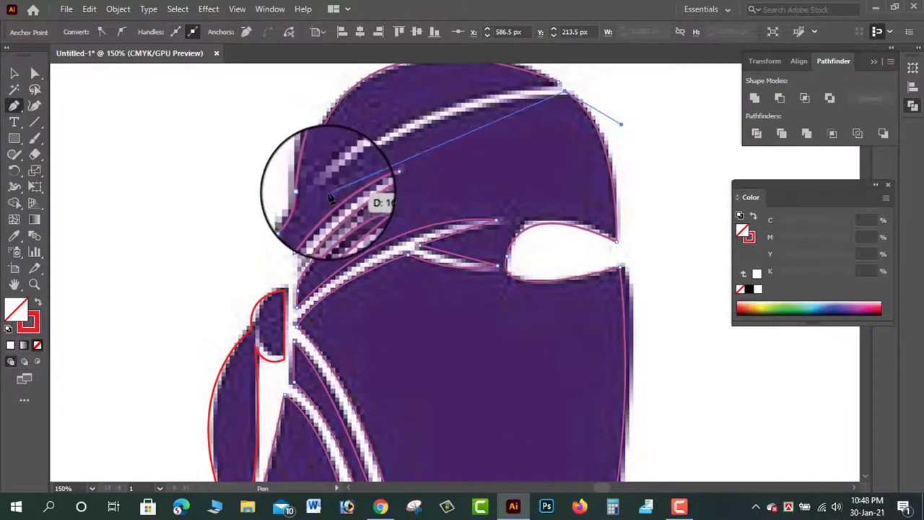
{"action": "left_click_drag", "start_coordinate": [344, 184], "coordinate": [324, 191]}
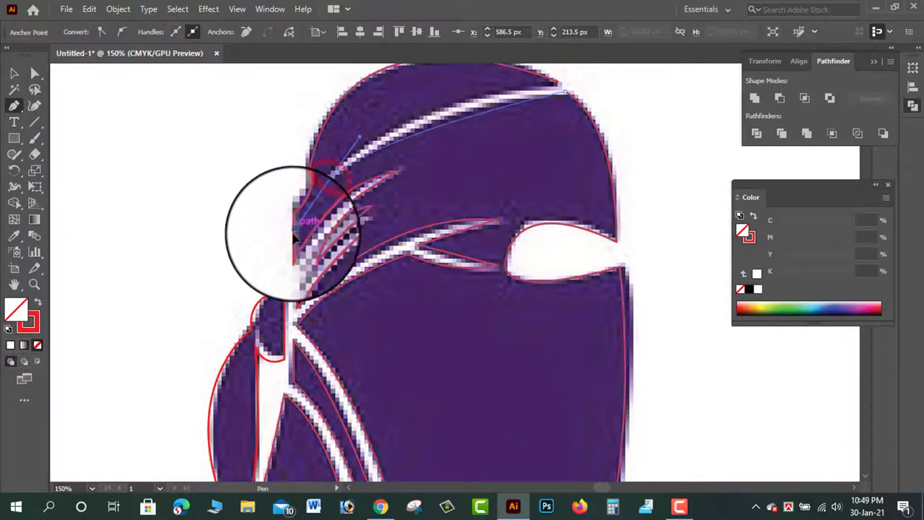
{"action": "left_click_drag", "start_coordinate": [267, 255], "coordinate": [330, 189]}
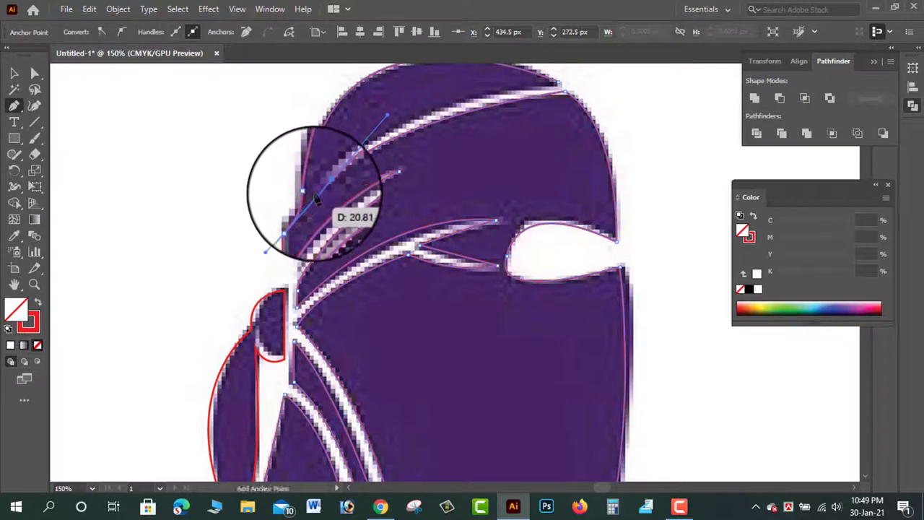
{"action": "left_click_drag", "start_coordinate": [421, 192], "coordinate": [269, 374]}
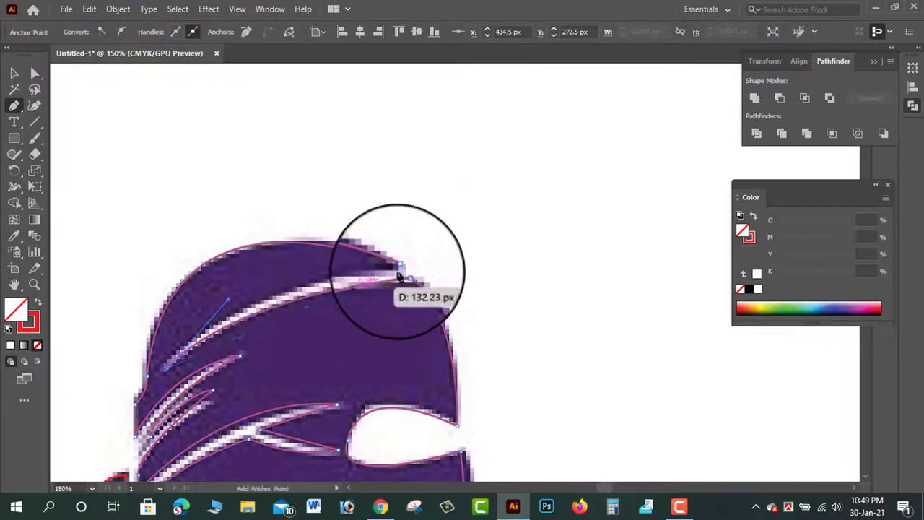
{"action": "left_click_drag", "start_coordinate": [396, 274], "coordinate": [386, 271]}
{"action": "left_click", "coordinate": [400, 268]}
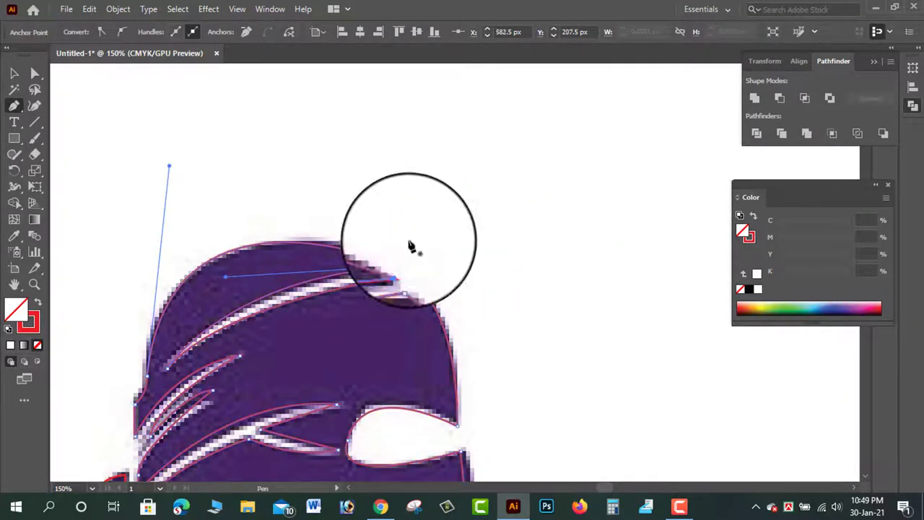
Zoom out to 50% and pan so the whole niqab silhouette is centred
{"action": "left_click", "coordinate": [15, 73]}
{"action": "left_click", "coordinate": [142, 140]}
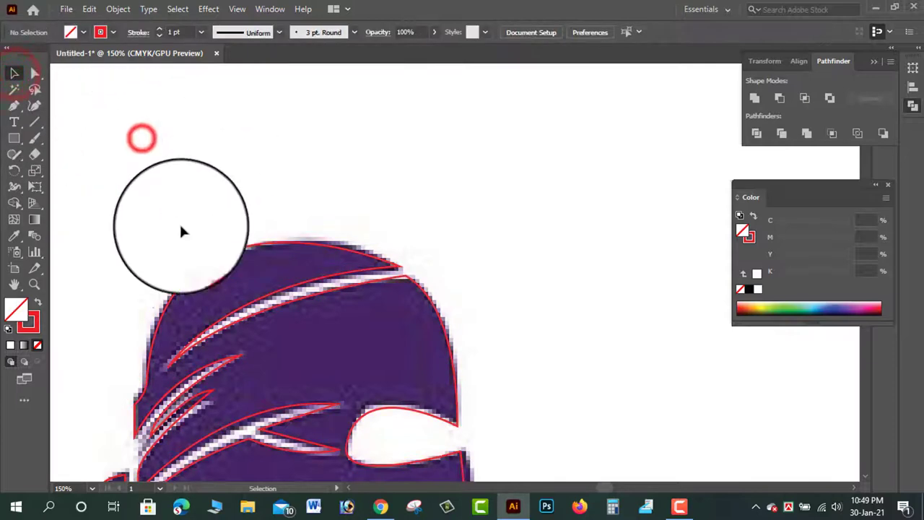
{"action": "left_click", "coordinate": [34, 283]}
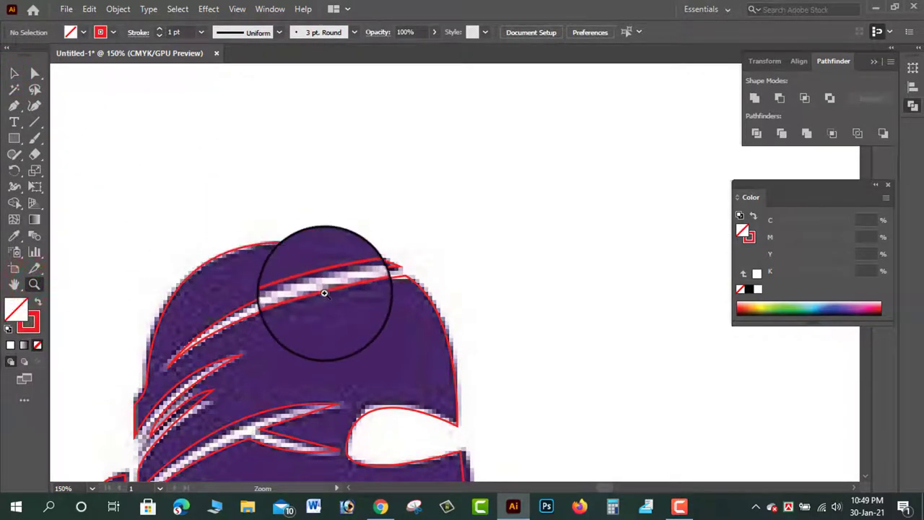
{"action": "left_click", "coordinate": [342, 318], "text": "alt"}
{"action": "left_click", "coordinate": [388, 310], "text": "alt"}
{"action": "left_click", "coordinate": [502, 327], "text": "alt"}
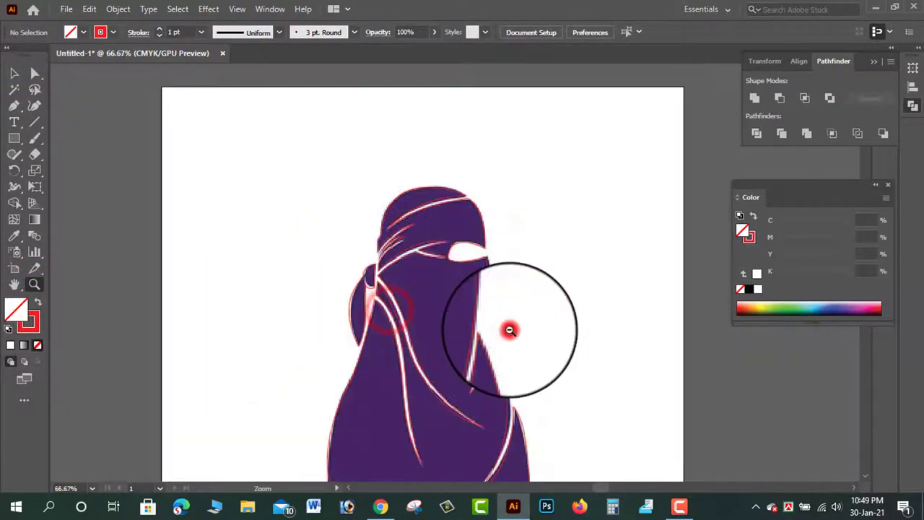
{"action": "left_click_drag", "start_coordinate": [422, 377], "coordinate": [414, 301]}
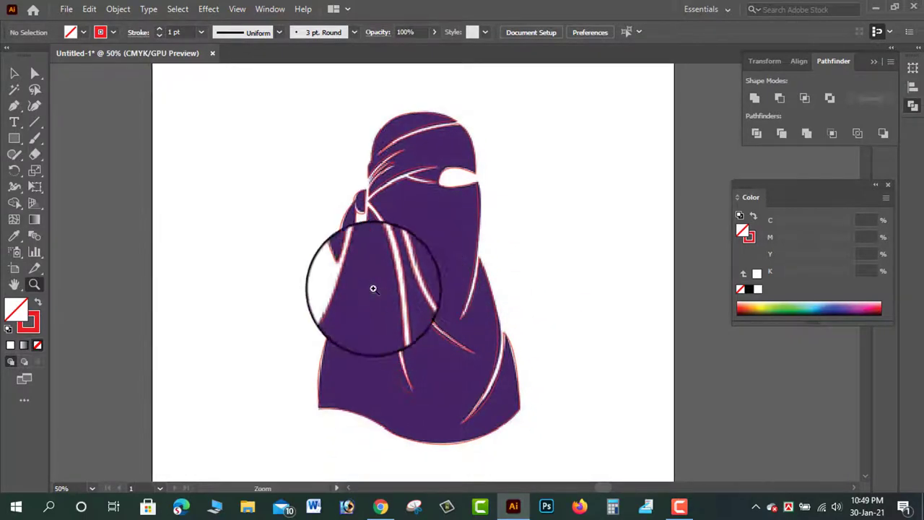
{"action": "left_click", "coordinate": [14, 75]}
Deselect, browse the Edit and Object menus, then marquee-select the whole niqab figure
{"action": "left_click", "coordinate": [278, 110]}
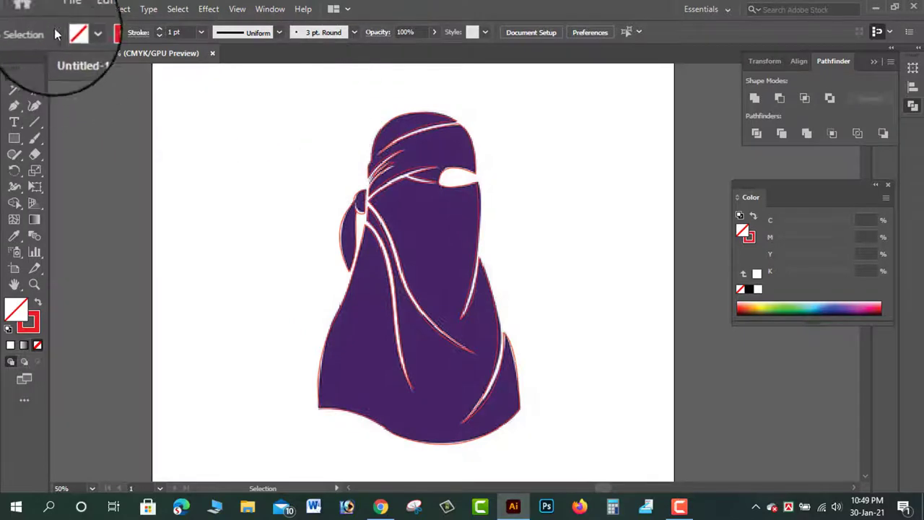
{"action": "left_click", "coordinate": [85, 12]}
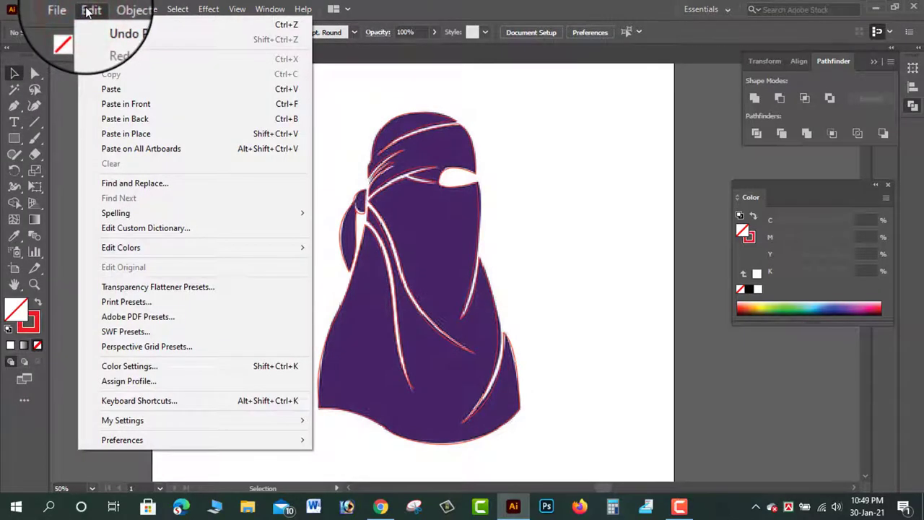
{"action": "left_click", "coordinate": [89, 11]}
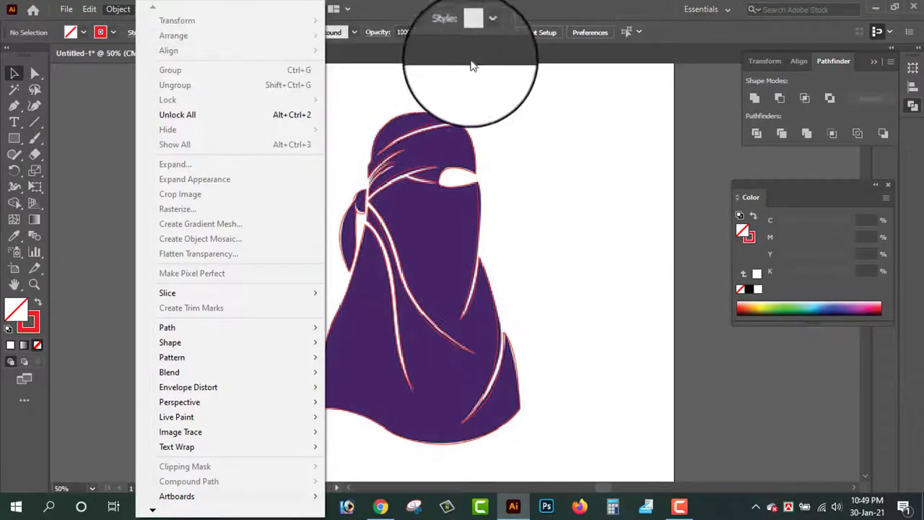
{"action": "left_click", "coordinate": [498, 99]}
{"action": "left_click_drag", "start_coordinate": [522, 97], "coordinate": [315, 452]}
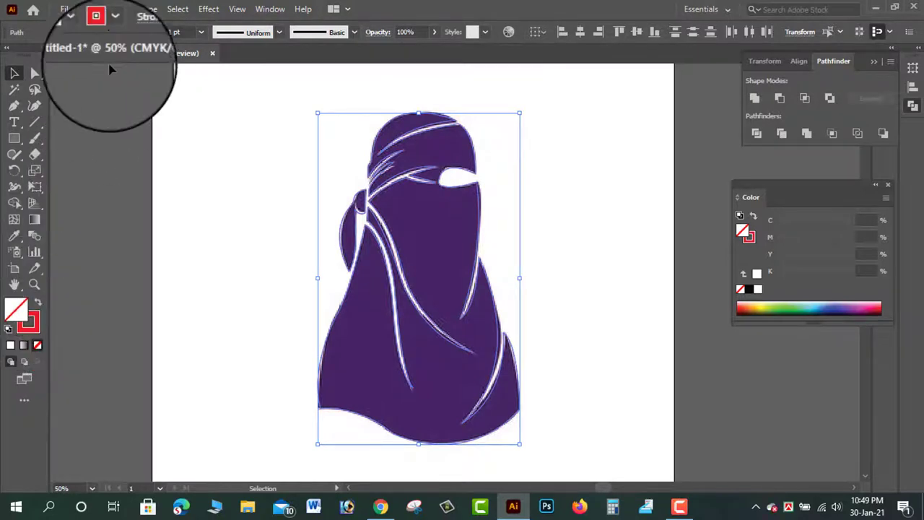
Set the silhouette's stroke to None and its fill to the Sky blue gradient swatch
{"action": "left_click", "coordinate": [101, 31]}
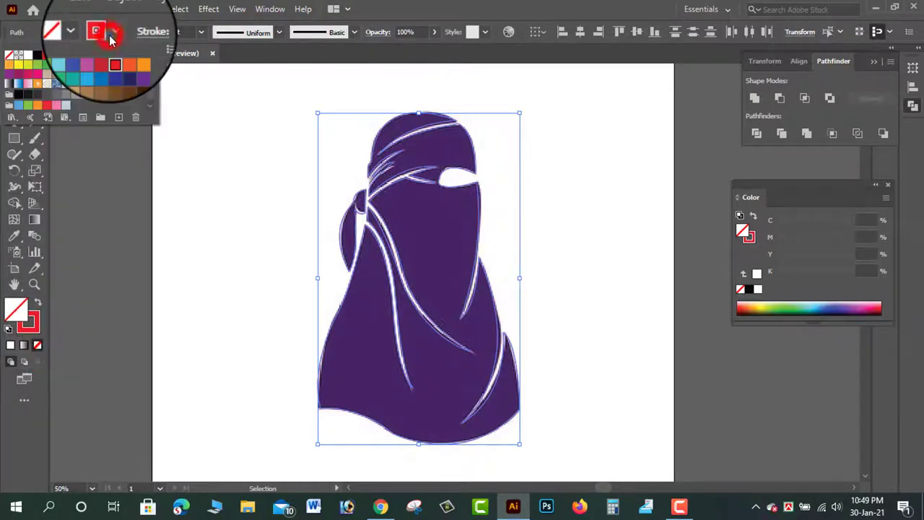
{"action": "left_click", "coordinate": [10, 54]}
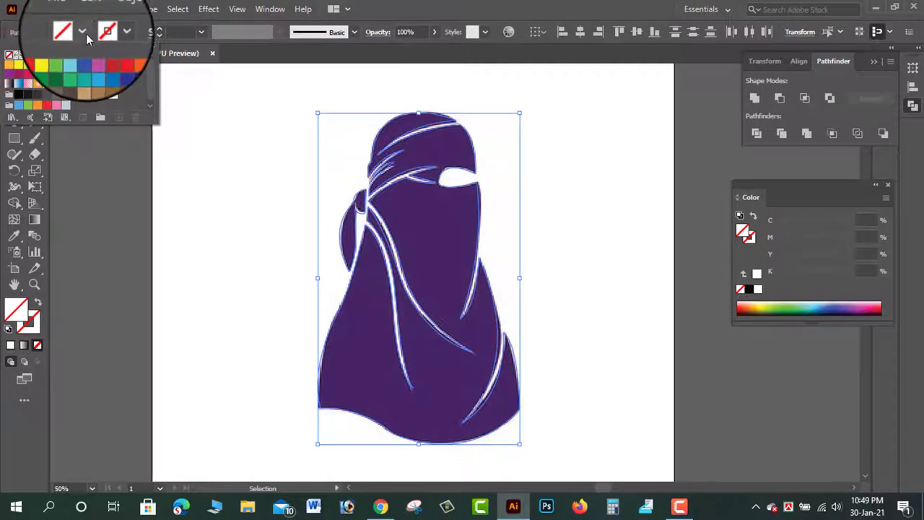
{"action": "left_click", "coordinate": [81, 32]}
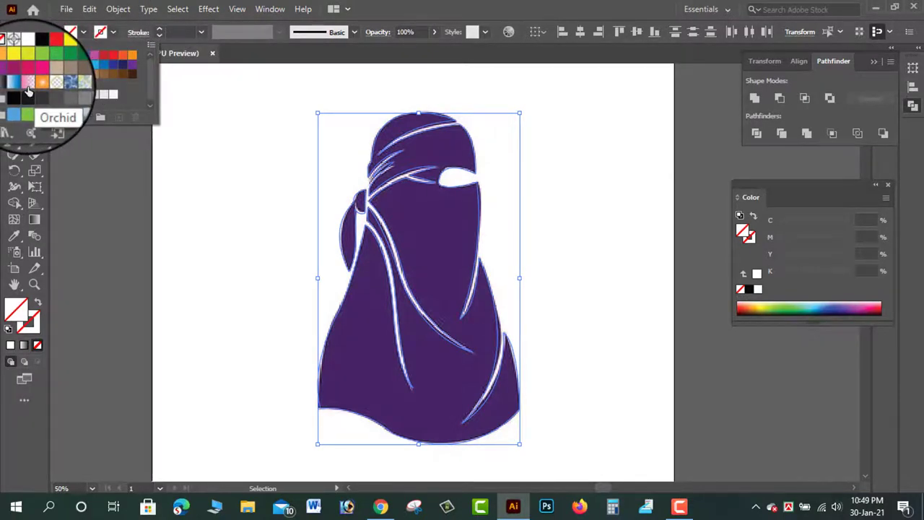
{"action": "left_click", "coordinate": [28, 84]}
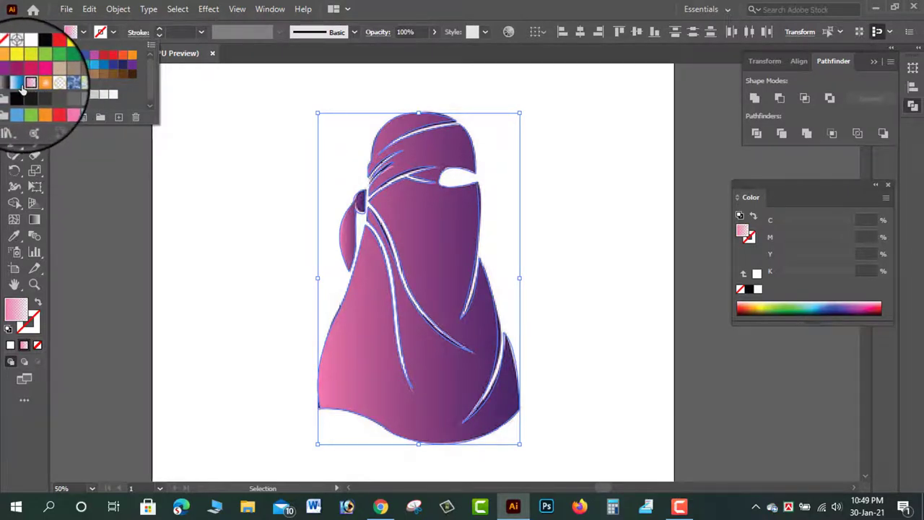
{"action": "left_click", "coordinate": [22, 84]}
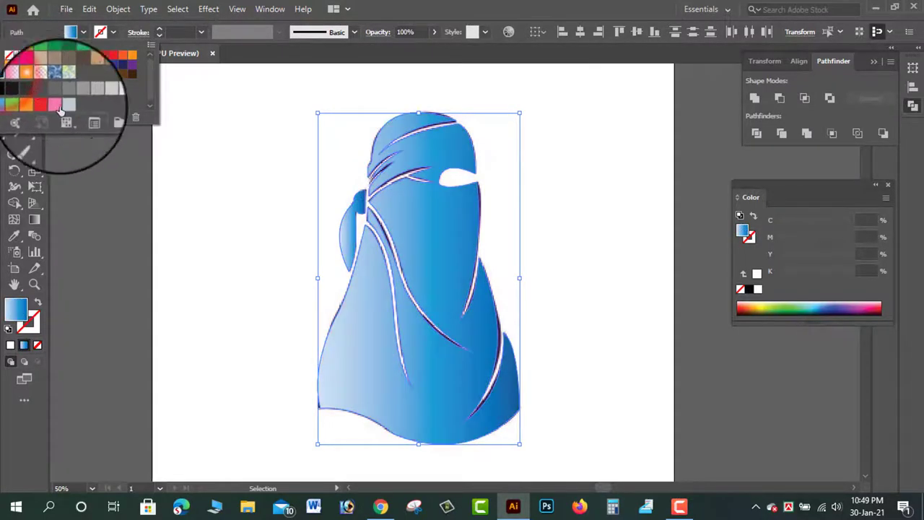
{"action": "left_click", "coordinate": [411, 213]}
Move the blue silhouette to the right, off the purple reference image
{"action": "left_click", "coordinate": [550, 198]}
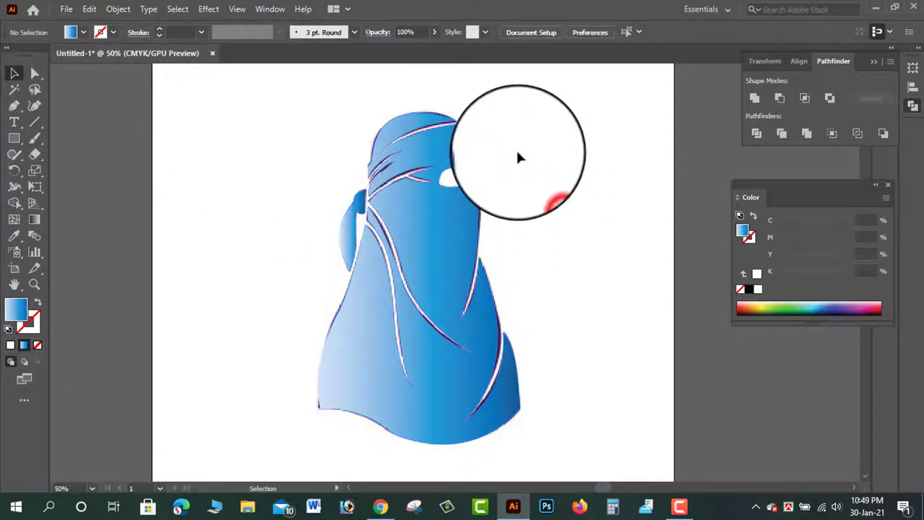
{"action": "mouse_move", "coordinate": [505, 108]}
{"action": "left_mouse_down"}
{"action": "mouse_move", "coordinate": [288, 415]}
{"action": "mouse_move", "coordinate": [299, 433]}
{"action": "left_mouse_up"}
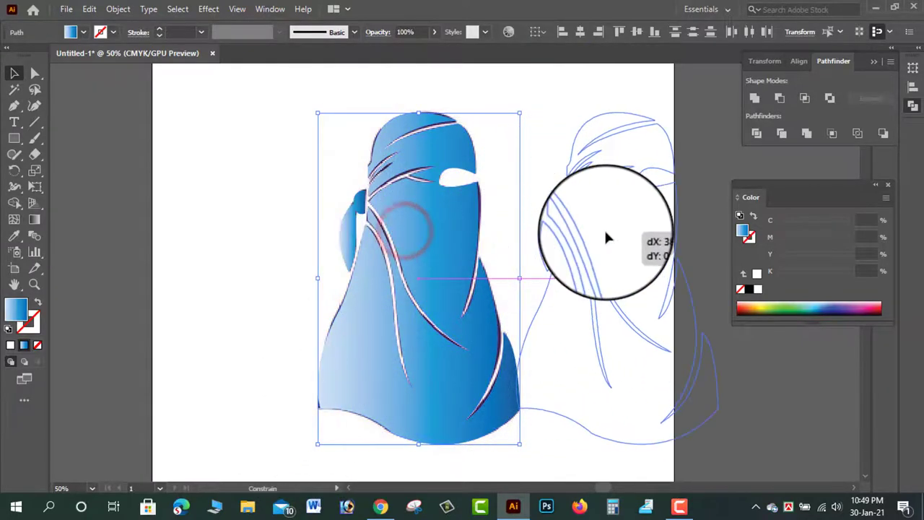
{"action": "left_click_drag", "start_coordinate": [403, 232], "coordinate": [621, 231]}
{"action": "left_click", "coordinate": [499, 113]}
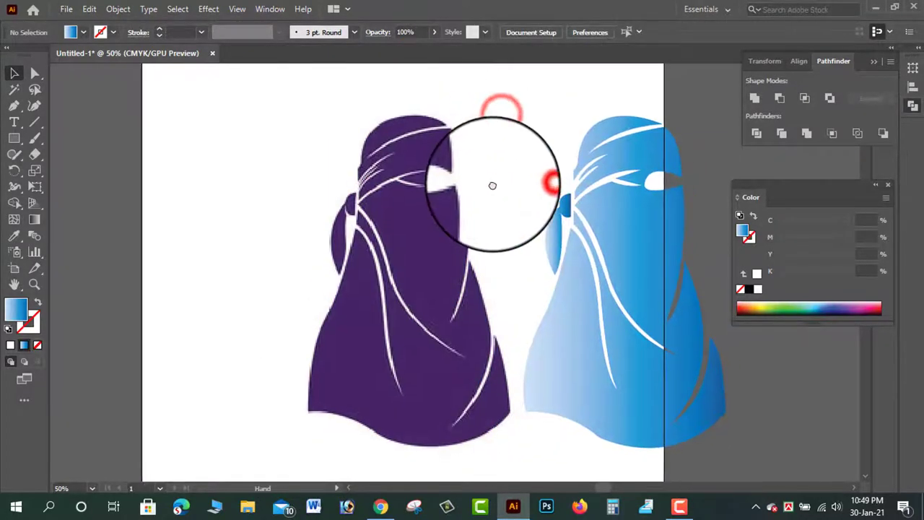
{"action": "left_click_drag", "start_coordinate": [552, 181], "coordinate": [505, 185]}
Unlock all objects, shift the purple reference left, and reposition the blue figure beside it
{"action": "left_click", "coordinate": [118, 8]}
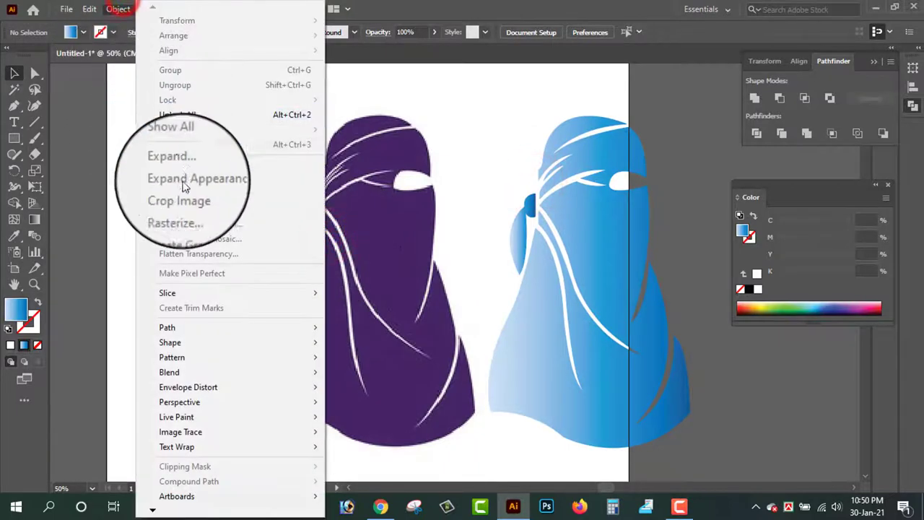
{"action": "left_click", "coordinate": [177, 113]}
{"action": "left_click", "coordinate": [262, 140]}
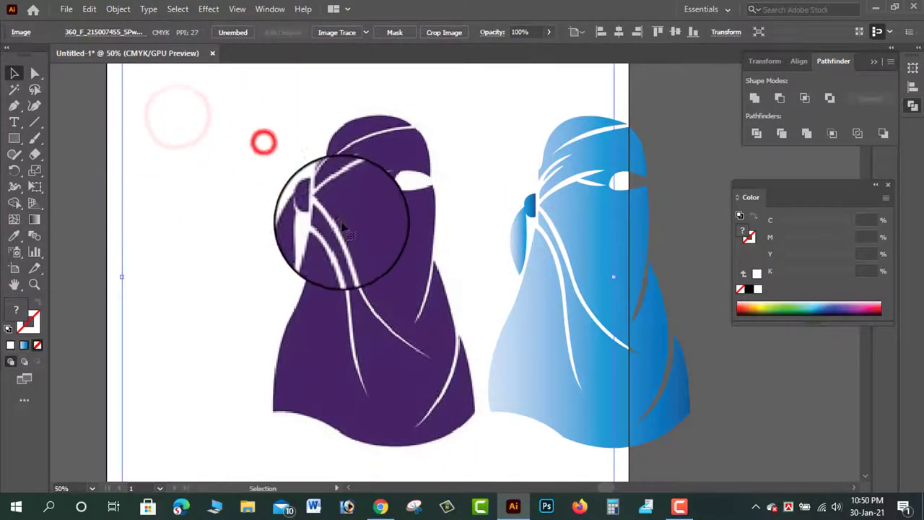
{"action": "left_click_drag", "start_coordinate": [340, 223], "coordinate": [121, 244]}
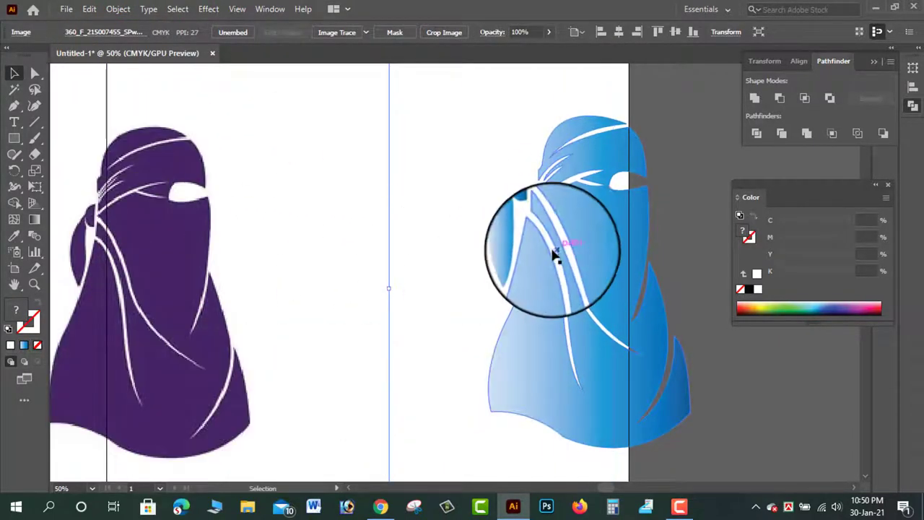
{"action": "left_click", "coordinate": [515, 184]}
{"action": "left_click_drag", "start_coordinate": [488, 109], "coordinate": [730, 432]}
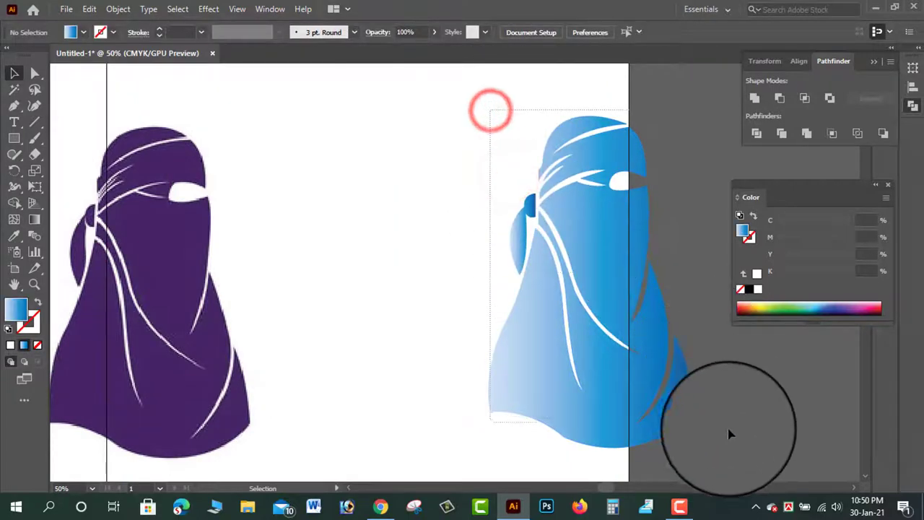
{"action": "left_click_drag", "start_coordinate": [608, 253], "coordinate": [513, 244]}
{"action": "left_click", "coordinate": [655, 241]}
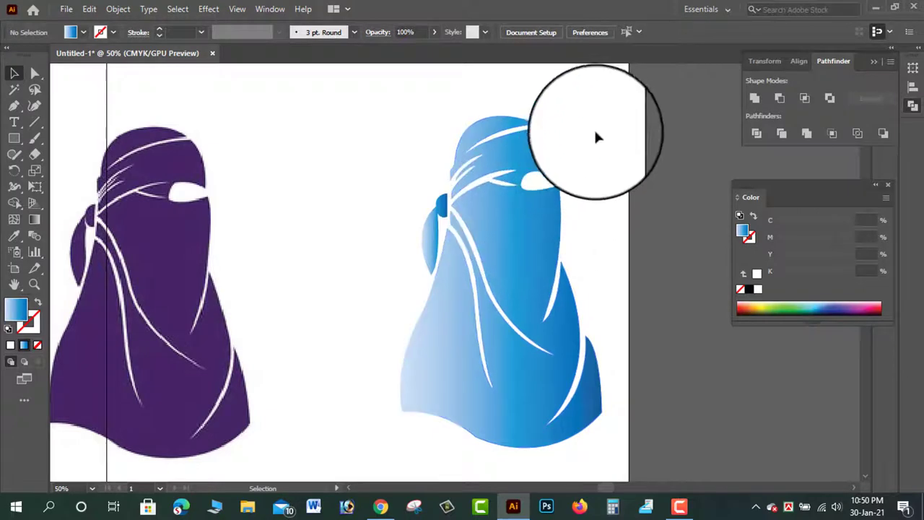
{"action": "left_click_drag", "start_coordinate": [599, 101], "coordinate": [430, 439]}
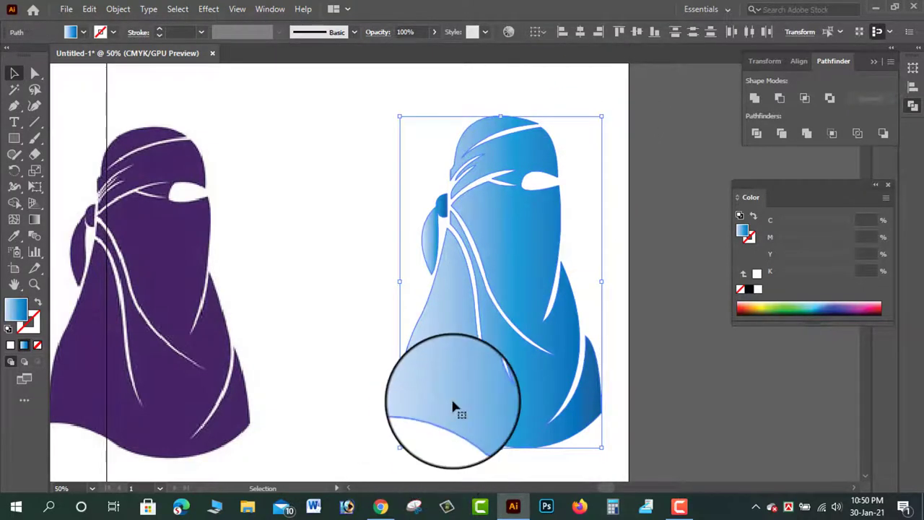
In the Gradient panel, set the right stop to CMYK C 0, M 100, Y 0, K 15
{"action": "left_click", "coordinate": [266, 8]}
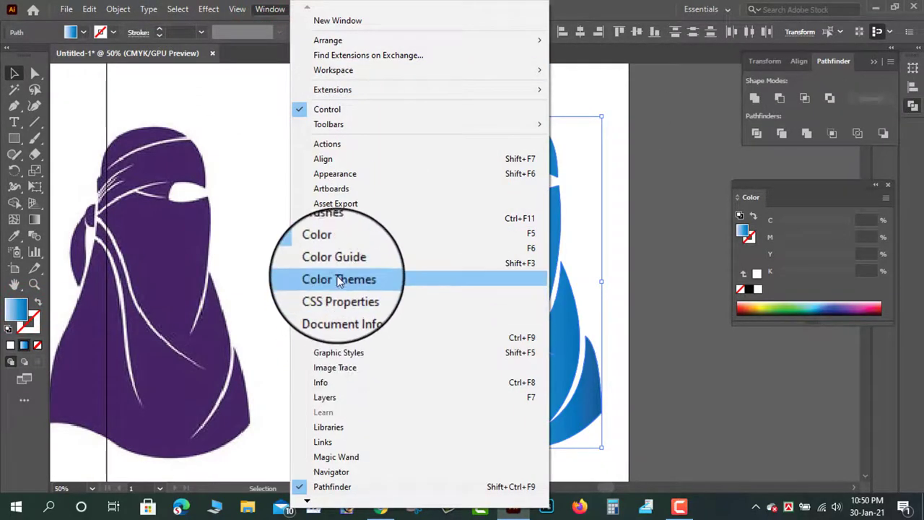
{"action": "left_click", "coordinate": [328, 337]}
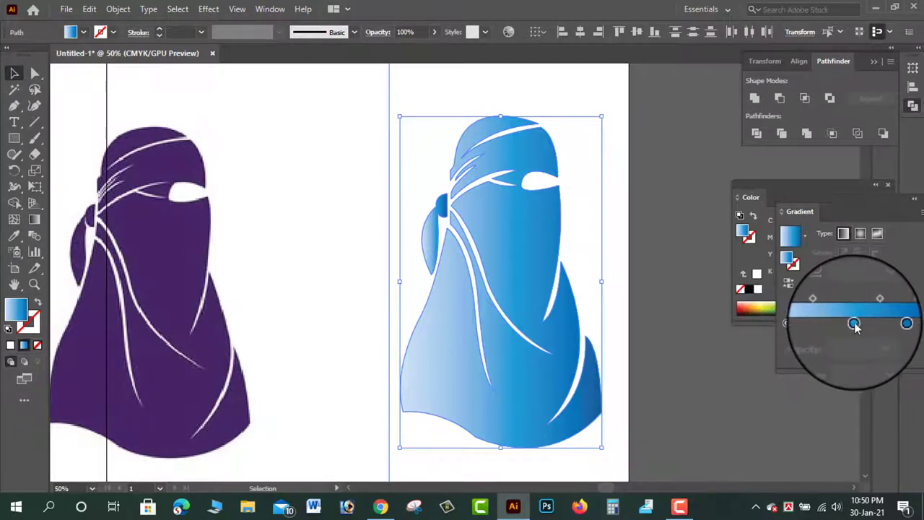
{"action": "double_click", "coordinate": [905, 325]}
{"action": "left_click", "coordinate": [906, 326]}
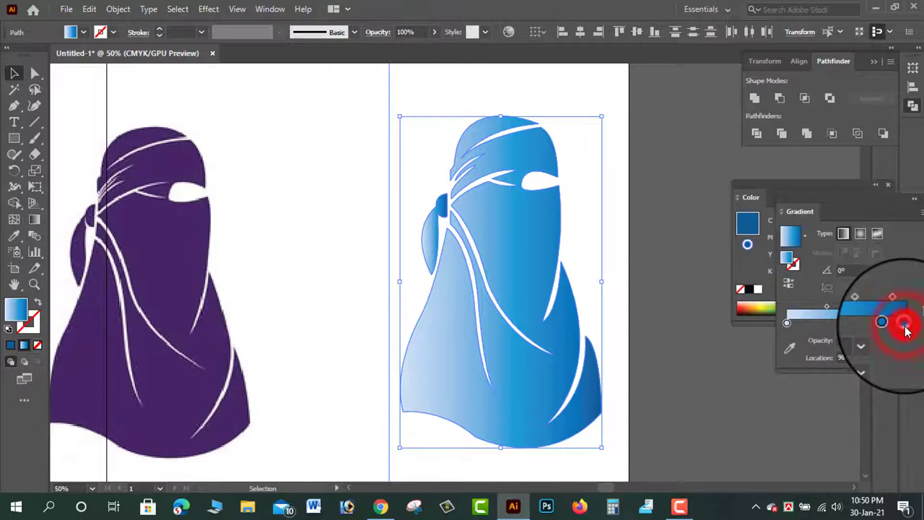
{"action": "double_click", "coordinate": [905, 324]}
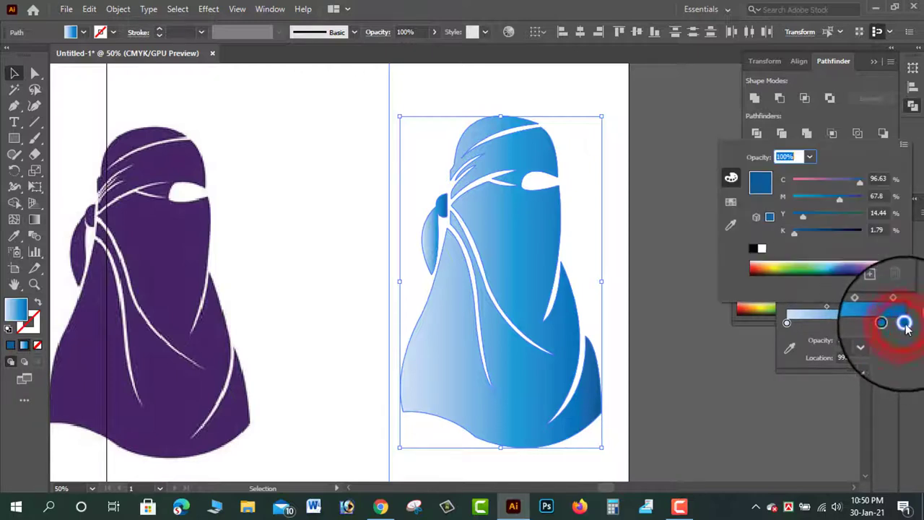
{"action": "mouse_move", "coordinate": [839, 198]}
{"action": "left_mouse_down"}
{"action": "mouse_move", "coordinate": [868, 207]}
{"action": "mouse_move", "coordinate": [789, 185]}
{"action": "left_mouse_up"}
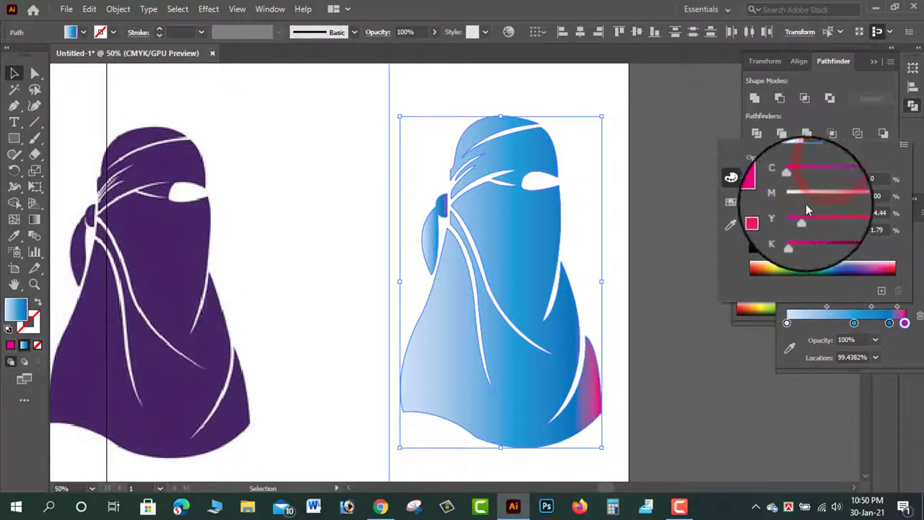
{"action": "left_click_drag", "start_coordinate": [802, 217], "coordinate": [794, 217]}
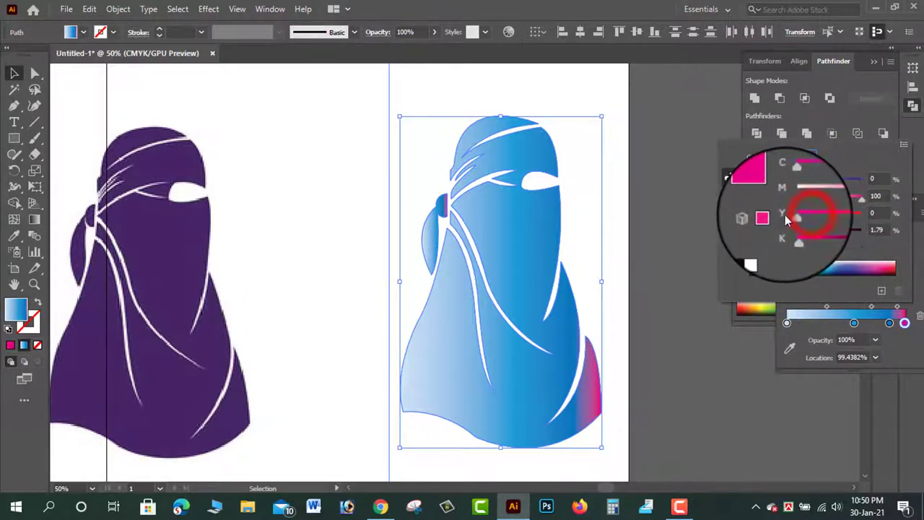
{"action": "left_click_drag", "start_coordinate": [859, 216], "coordinate": [794, 215]}
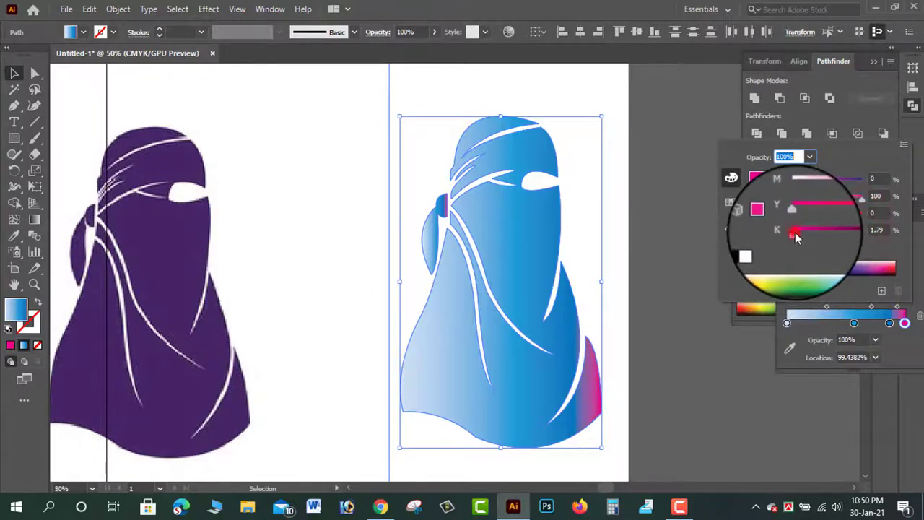
{"action": "left_click", "coordinate": [804, 233]}
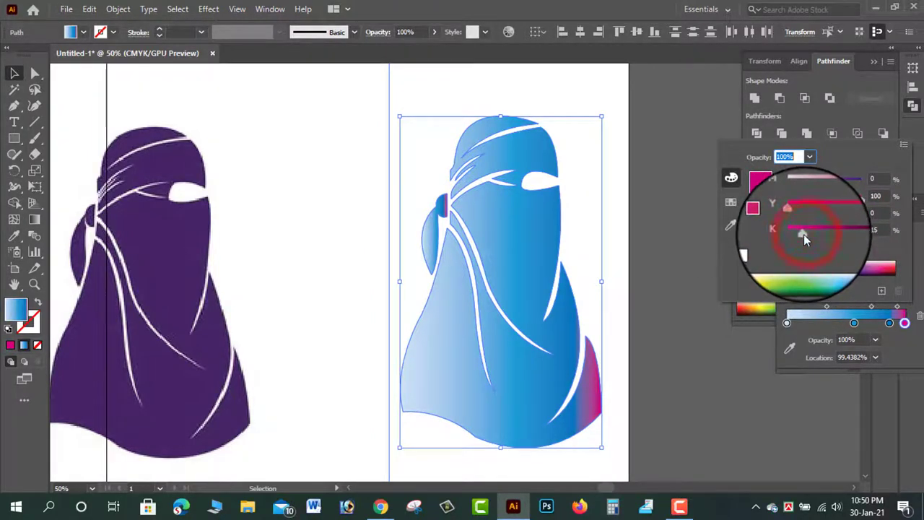
{"action": "left_click", "coordinate": [890, 323]}
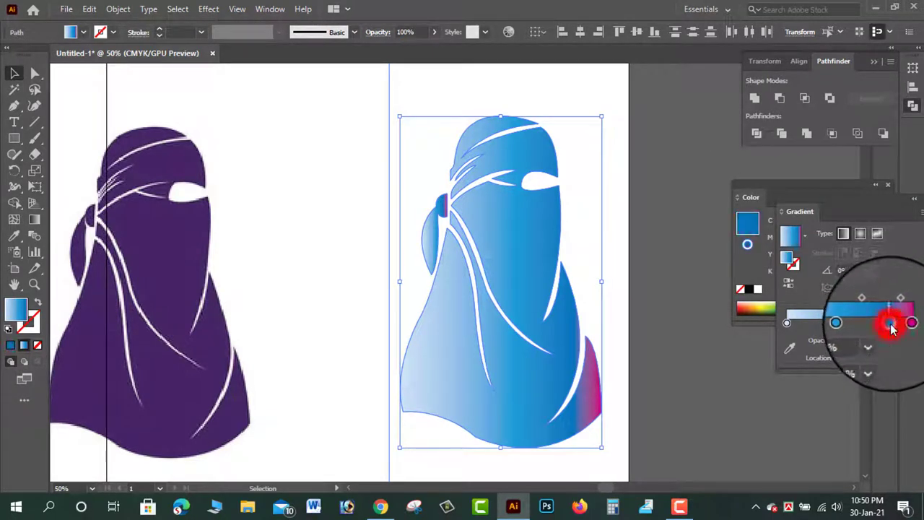
Make the right gradient stop magenta and the middle stop pink with magenta at 82
{"action": "double_click", "coordinate": [891, 324]}
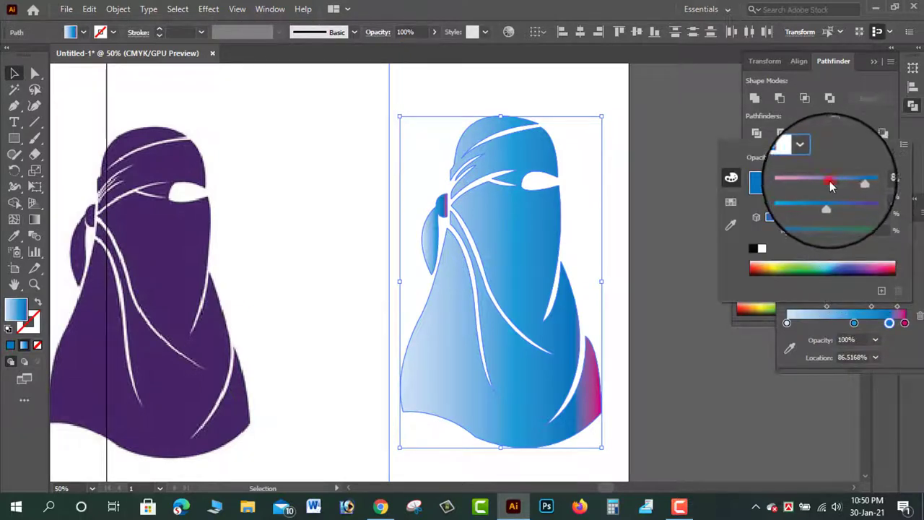
{"action": "left_click_drag", "start_coordinate": [830, 186], "coordinate": [874, 196]}
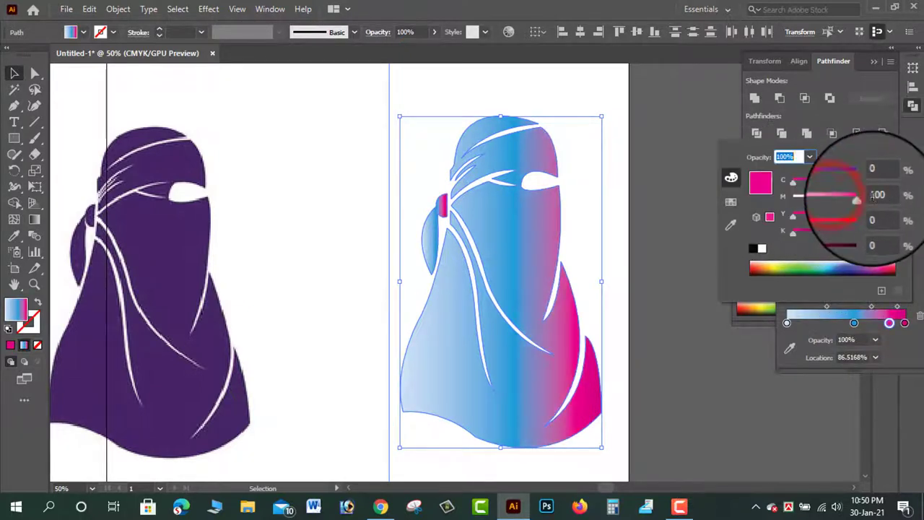
{"action": "left_click", "coordinate": [794, 217]}
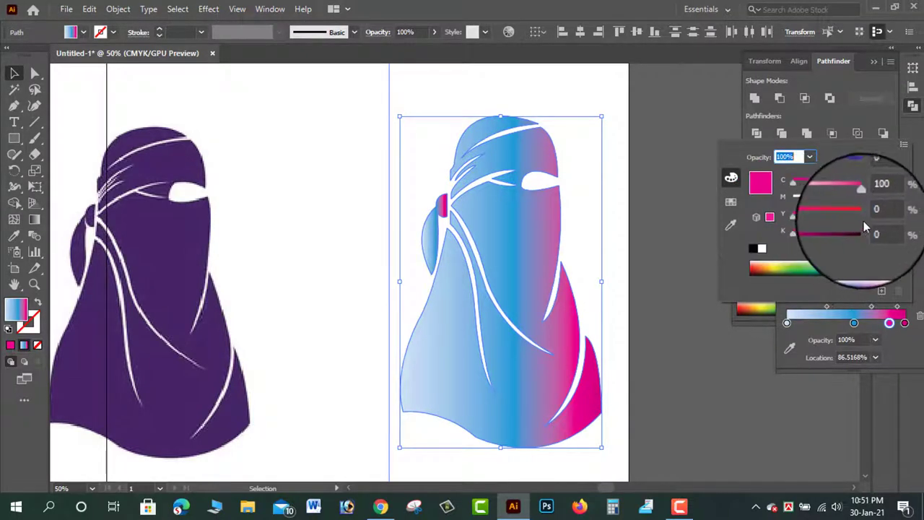
{"action": "left_click", "coordinate": [853, 324]}
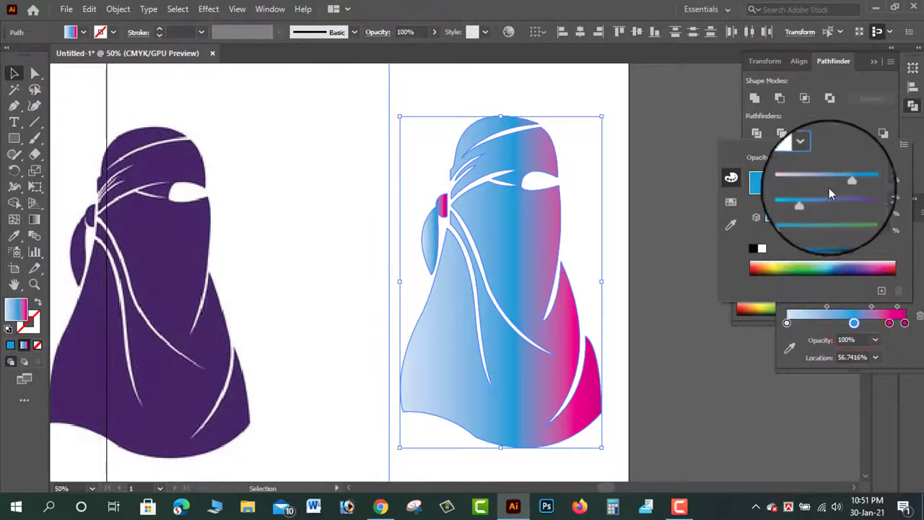
{"action": "left_click_drag", "start_coordinate": [830, 178], "coordinate": [790, 179]}
{"action": "left_click", "coordinate": [829, 195]}
{"action": "left_click_drag", "start_coordinate": [846, 201], "coordinate": [848, 203]}
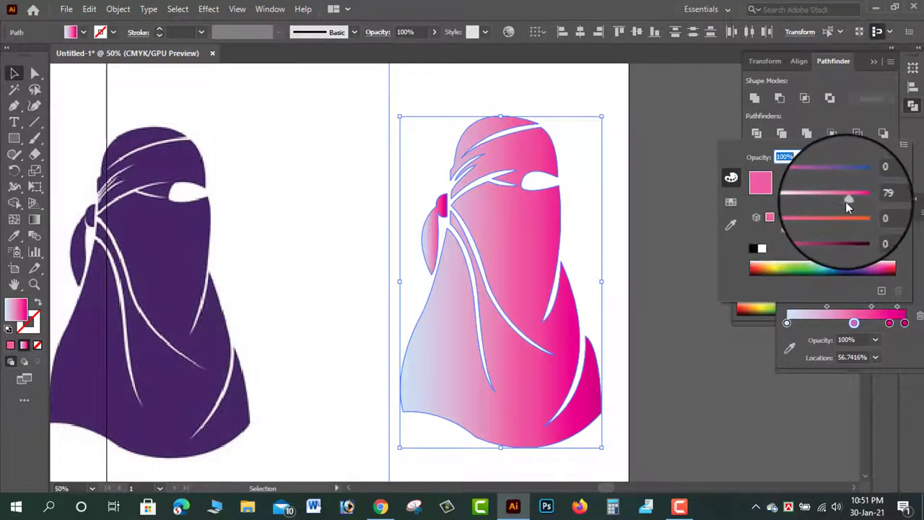
{"action": "left_click_drag", "start_coordinate": [849, 200], "coordinate": [854, 205]}
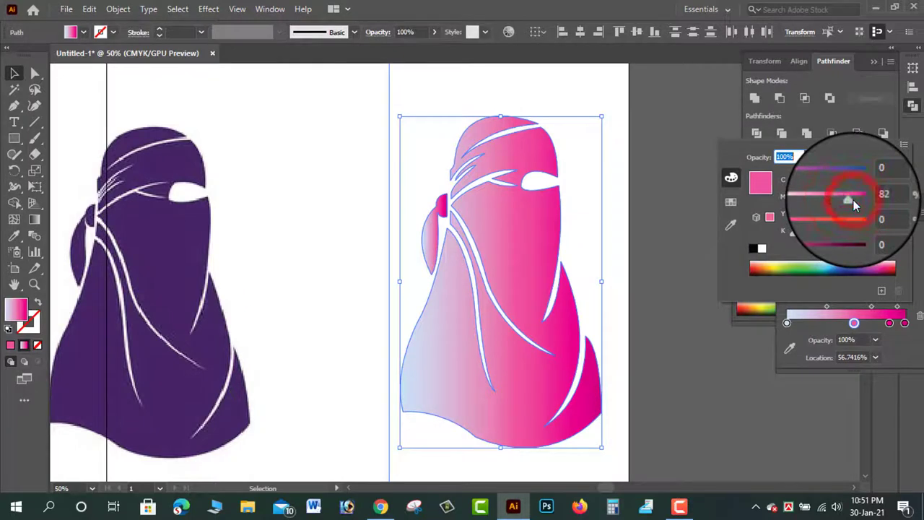
Recolour the left gradient stop to a light pink with no cyan
{"action": "left_click", "coordinate": [786, 323]}
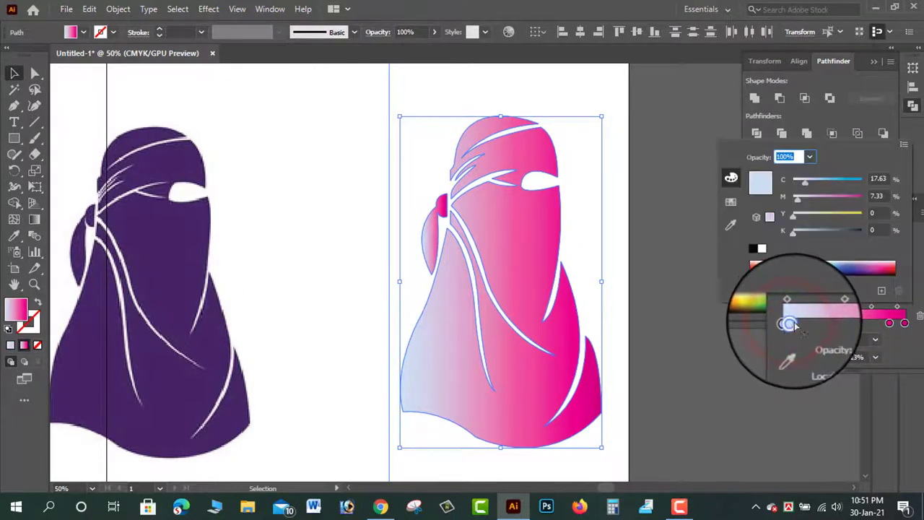
{"action": "left_click", "coordinate": [786, 324]}
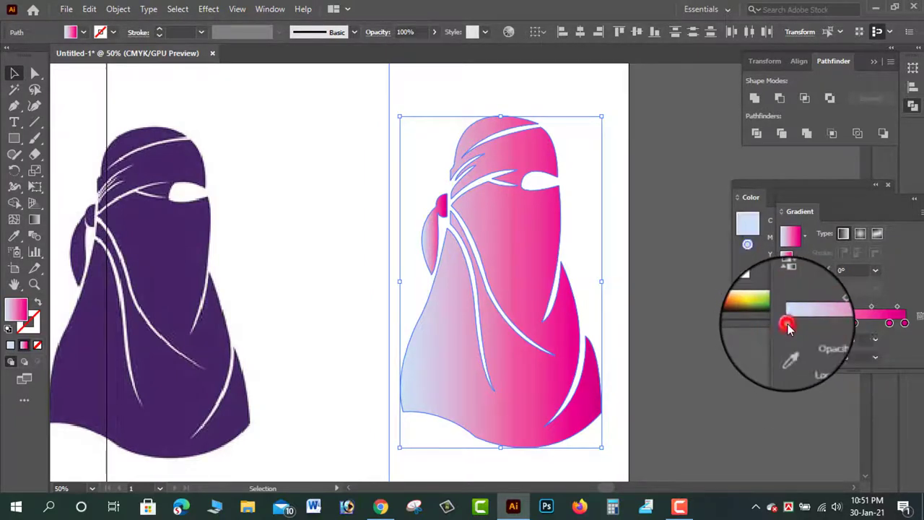
{"action": "double_click", "coordinate": [786, 323]}
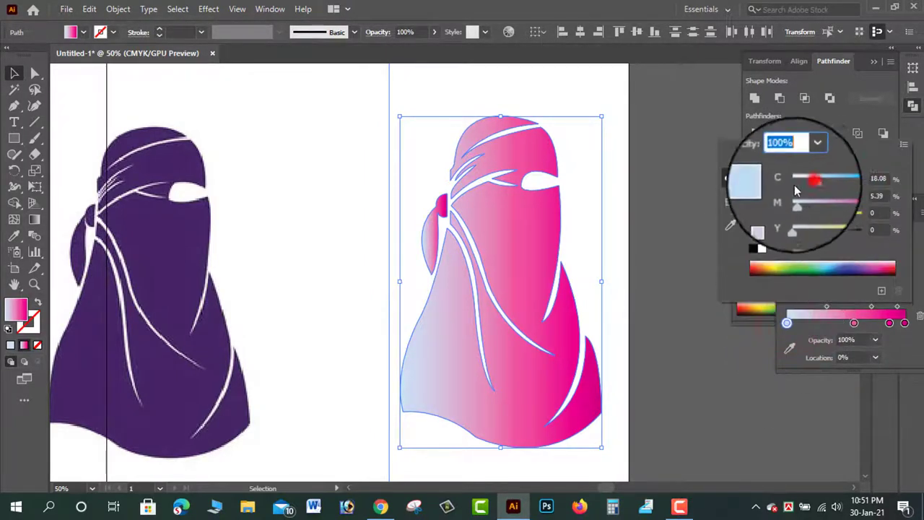
{"action": "left_click_drag", "start_coordinate": [819, 175], "coordinate": [783, 175]}
{"action": "left_click_drag", "start_coordinate": [826, 196], "coordinate": [880, 202]}
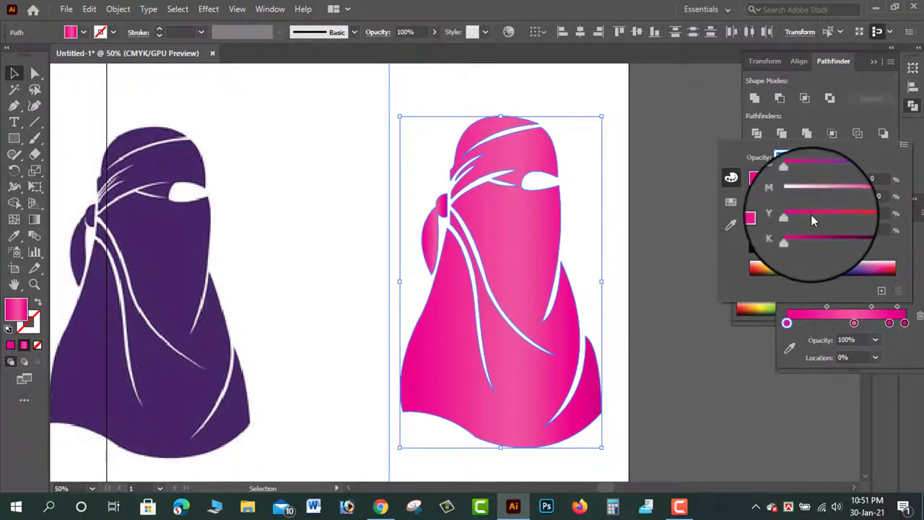
{"action": "left_click", "coordinate": [839, 196]}
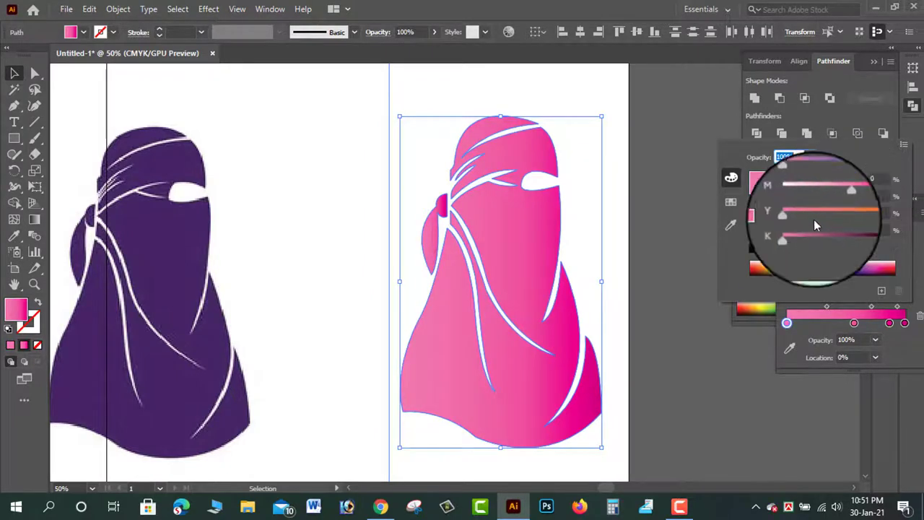
{"action": "left_click", "coordinate": [834, 196]}
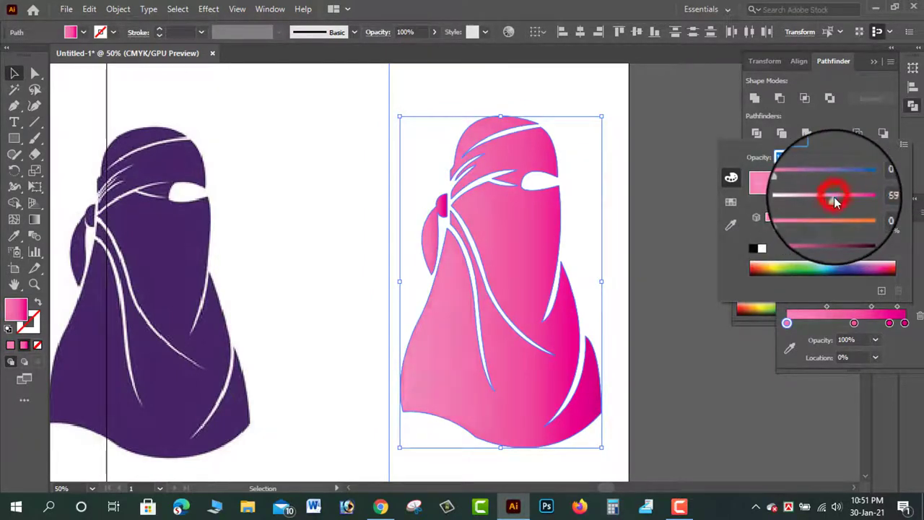
{"action": "left_click", "coordinate": [842, 196]}
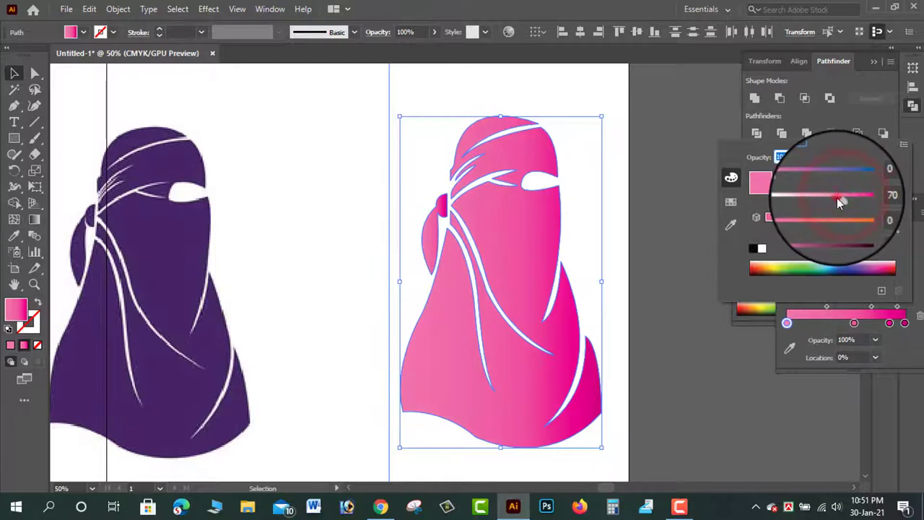
{"action": "left_click", "coordinate": [837, 197]}
{"action": "left_click", "coordinate": [825, 195]}
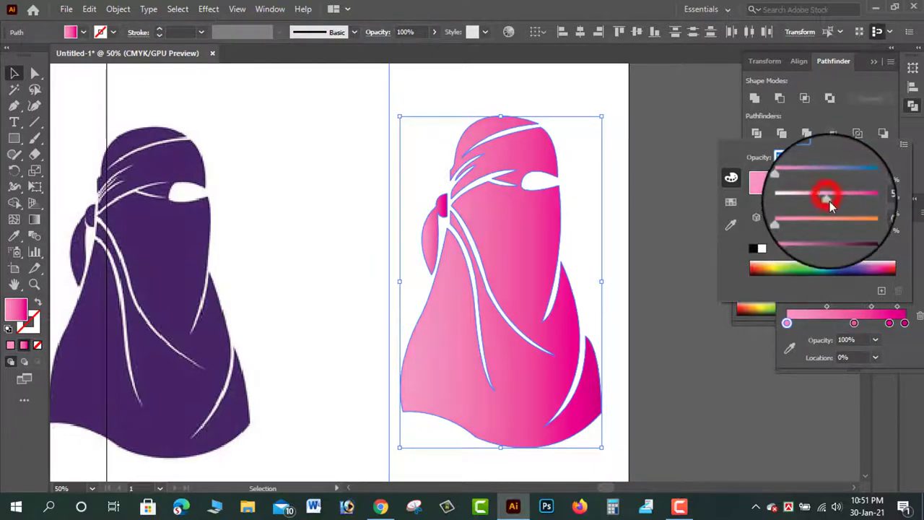
{"action": "left_click", "coordinate": [668, 209]}
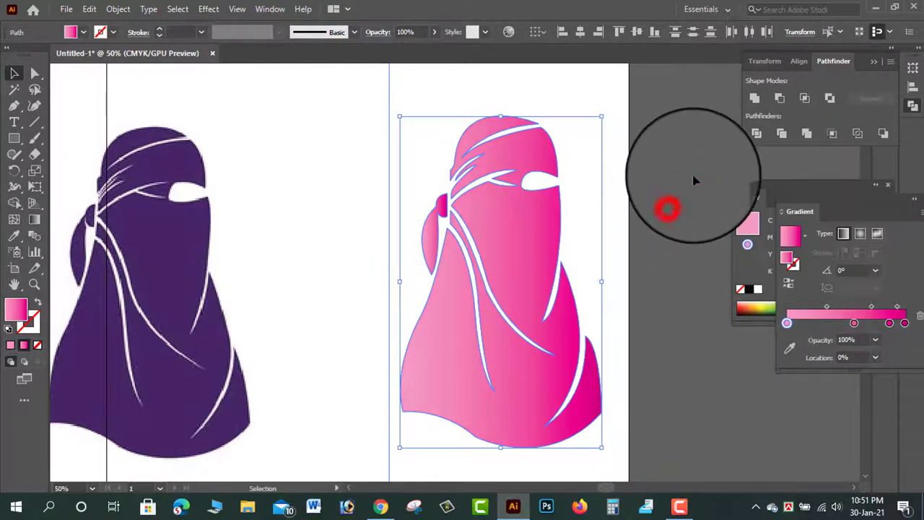
Reselect the whole pink figure
{"action": "left_click", "coordinate": [633, 178]}
{"action": "mouse_move", "coordinate": [644, 91]}
{"action": "left_mouse_down"}
{"action": "mouse_move", "coordinate": [484, 302]}
{"action": "mouse_move", "coordinate": [430, 434]}
{"action": "left_mouse_up"}
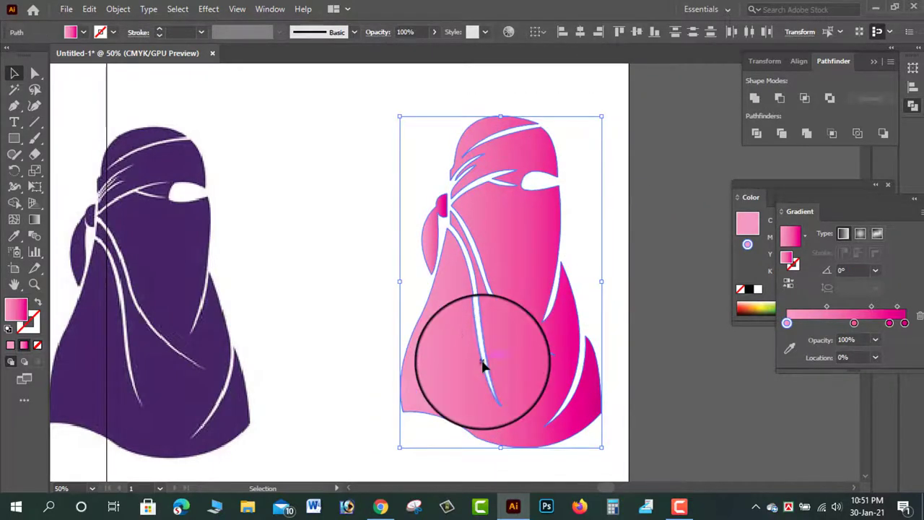
{"action": "left_click", "coordinate": [34, 219]}
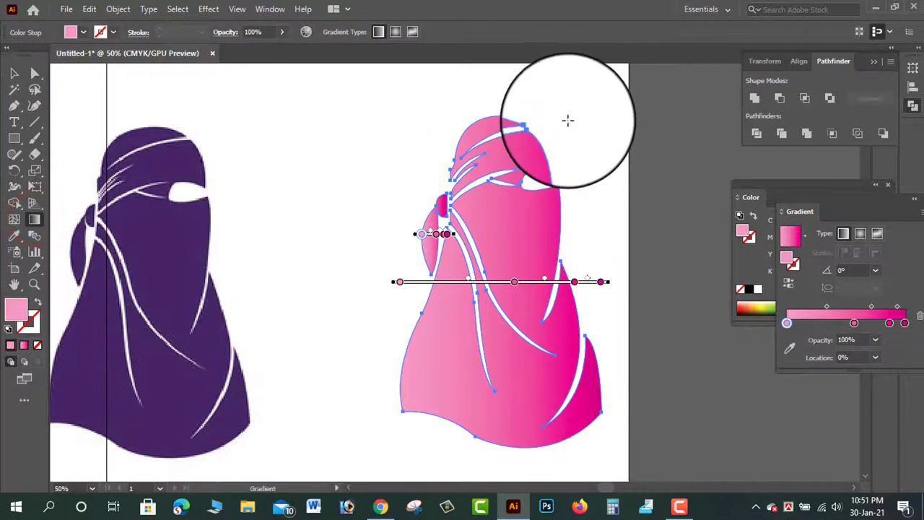
Angle the gradient about 54°, light pink at lower left to magenta at the head
{"action": "left_click_drag", "start_coordinate": [570, 114], "coordinate": [393, 415]}
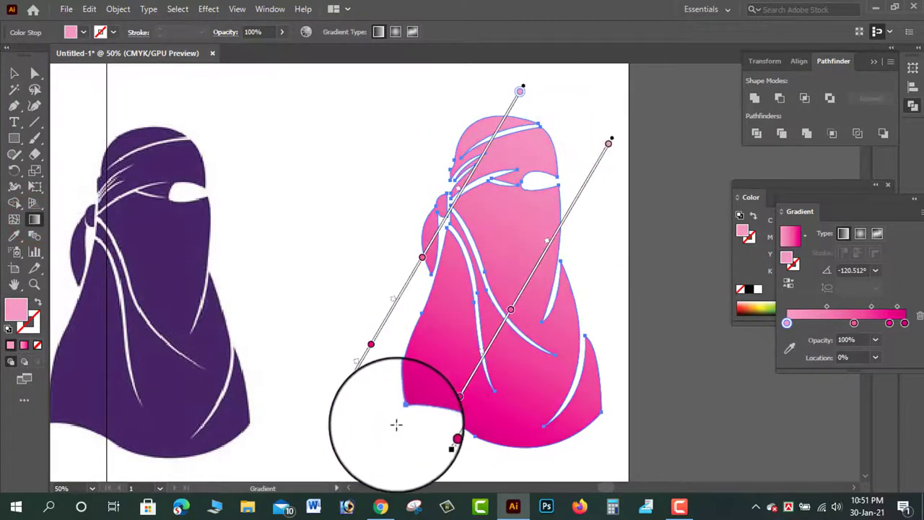
{"action": "mouse_move", "coordinate": [382, 450]}
{"action": "left_mouse_down"}
{"action": "mouse_move", "coordinate": [534, 175]}
{"action": "mouse_move", "coordinate": [505, 209]}
{"action": "left_mouse_up"}
{"action": "mouse_move", "coordinate": [370, 406]}
{"action": "left_mouse_down"}
{"action": "mouse_move", "coordinate": [511, 107]}
{"action": "mouse_move", "coordinate": [355, 402]}
{"action": "mouse_move", "coordinate": [546, 182]}
{"action": "mouse_move", "coordinate": [510, 194]}
{"action": "mouse_move", "coordinate": [495, 154]}
{"action": "left_mouse_up"}
{"action": "left_click", "coordinate": [14, 75]}
{"action": "left_click", "coordinate": [406, 113]}
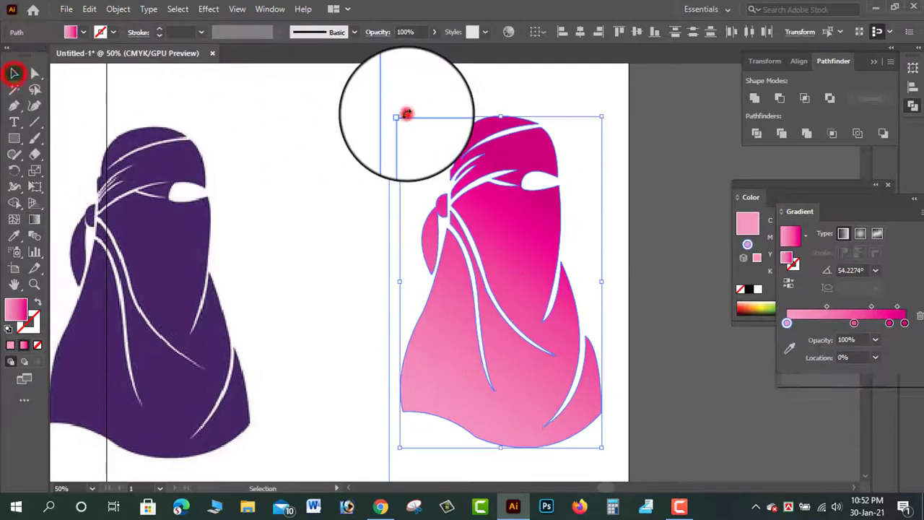
{"action": "left_click", "coordinate": [656, 114]}
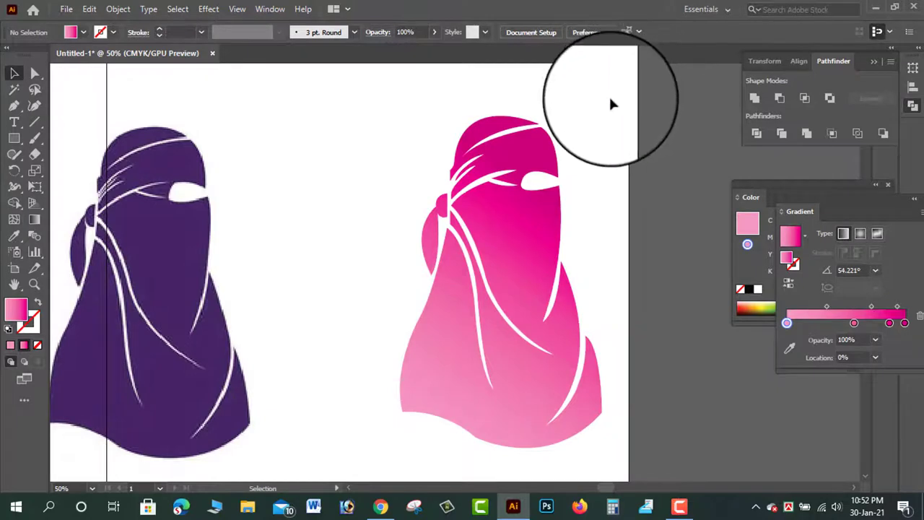
{"action": "left_click_drag", "start_coordinate": [621, 82], "coordinate": [438, 447]}
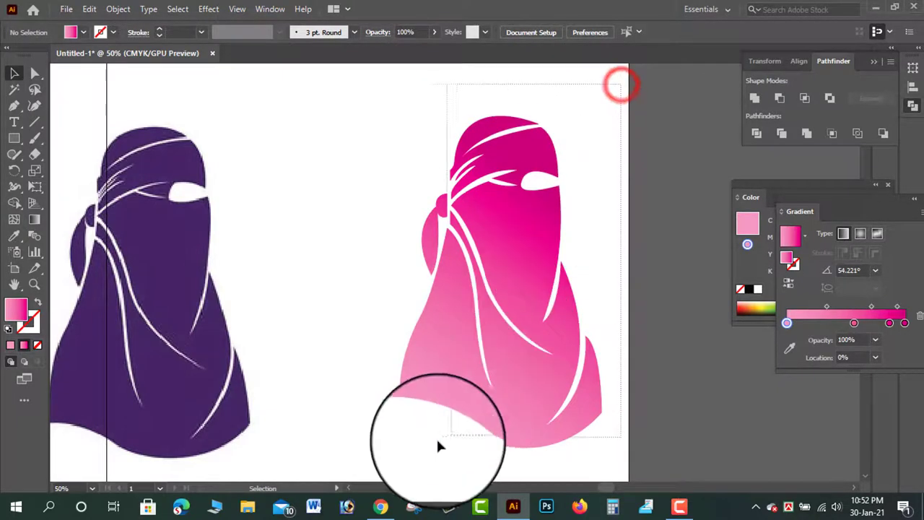
Fill the niqab figure with the blue gradient swatch from the Control bar
{"action": "left_click", "coordinate": [71, 31]}
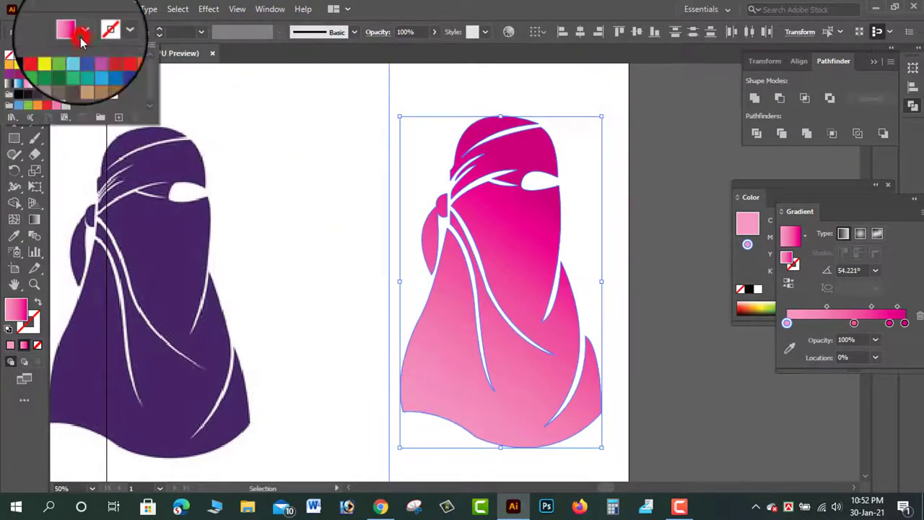
{"action": "left_click", "coordinate": [18, 83]}
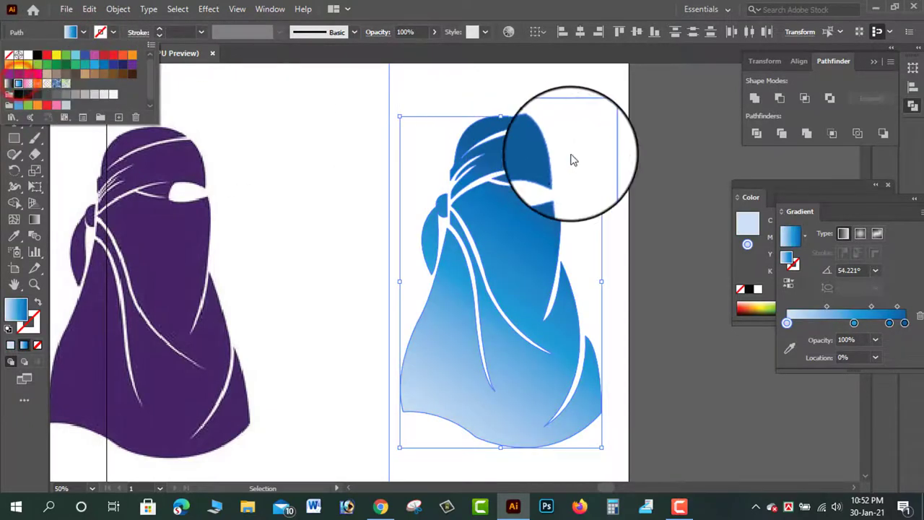
{"action": "left_click", "coordinate": [629, 140]}
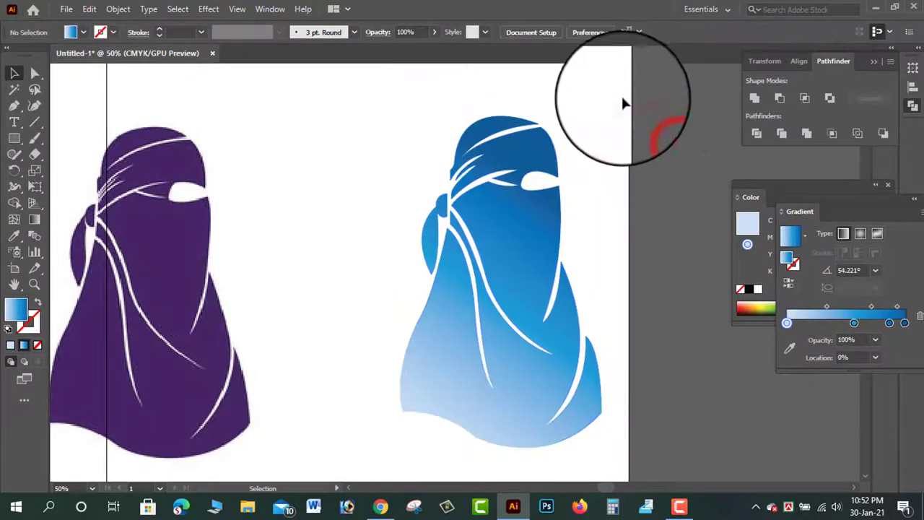
{"action": "mouse_move", "coordinate": [621, 95]}
{"action": "left_mouse_down"}
{"action": "mouse_move", "coordinate": [457, 371]}
{"action": "mouse_move", "coordinate": [436, 427]}
{"action": "left_mouse_up"}
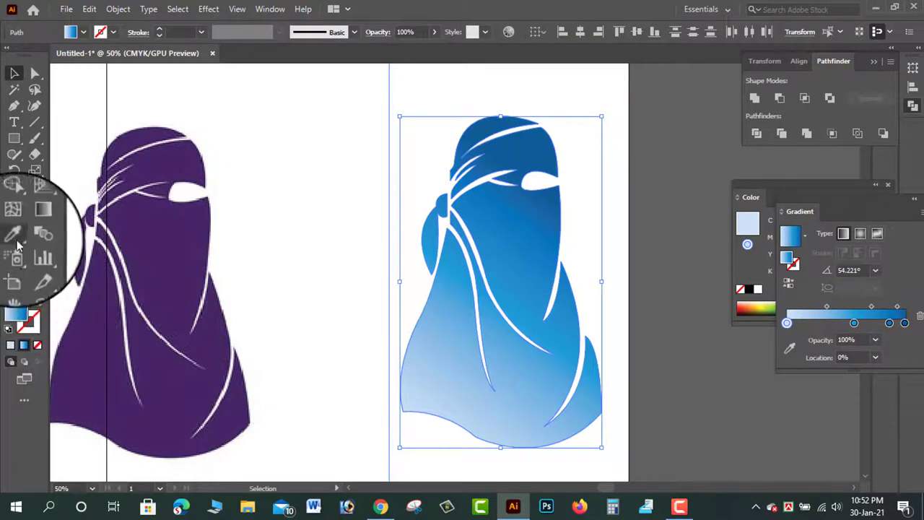
Angle the gradient about 28°, light blue at lower left to dark toward the head
{"action": "left_click", "coordinate": [34, 219]}
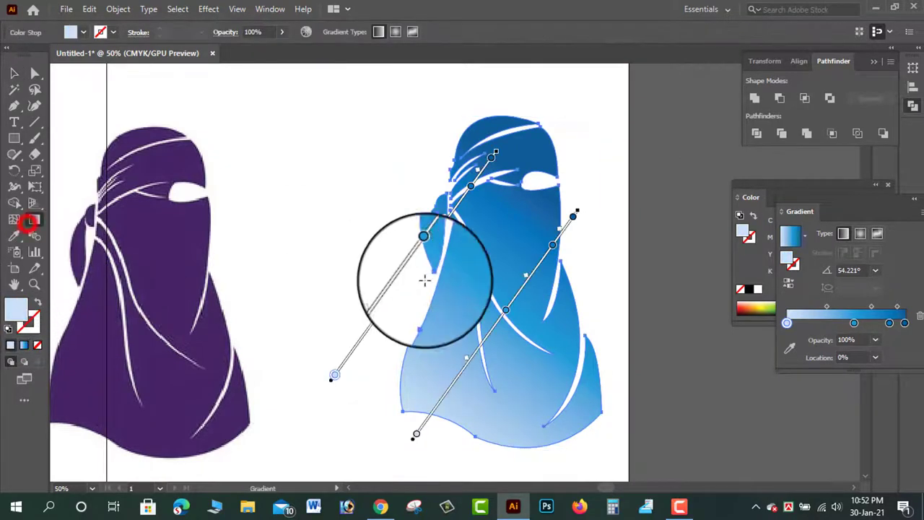
{"action": "mouse_move", "coordinate": [325, 336]}
{"action": "left_mouse_down"}
{"action": "mouse_move", "coordinate": [597, 200]}
{"action": "mouse_move", "coordinate": [564, 208]}
{"action": "left_mouse_up"}
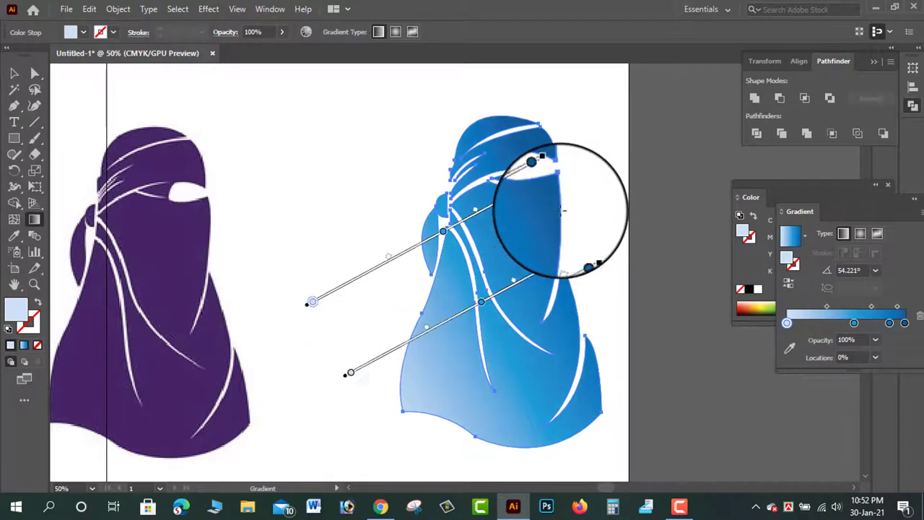
{"action": "left_click", "coordinate": [14, 73]}
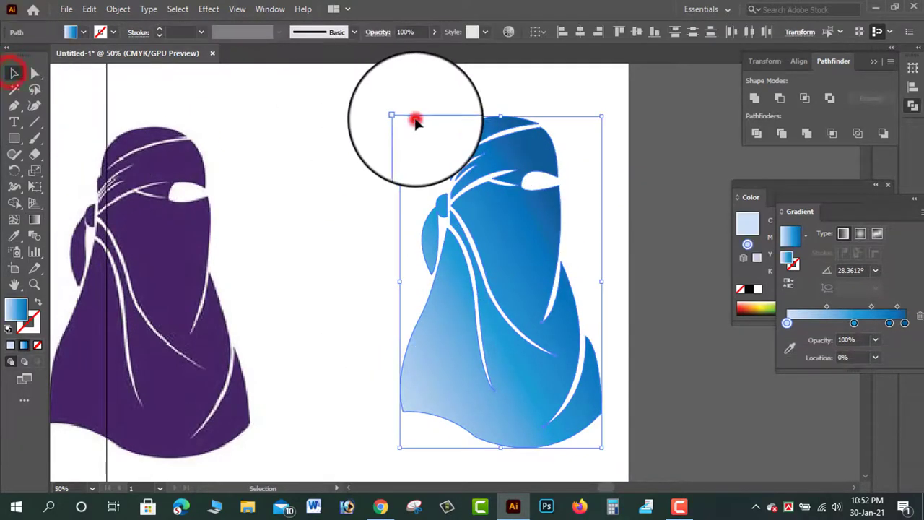
{"action": "left_click", "coordinate": [414, 119]}
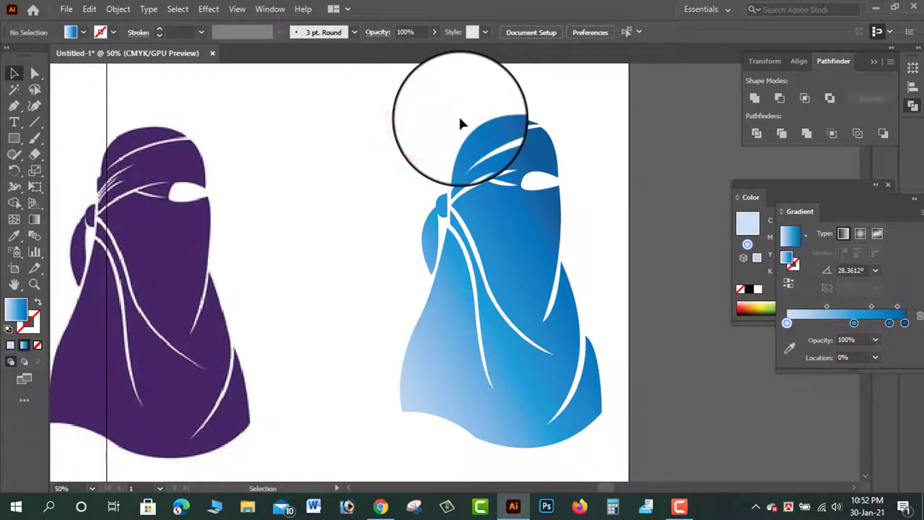
Delete the purple reference image with Edit > Clear
{"action": "left_click", "coordinate": [390, 141]}
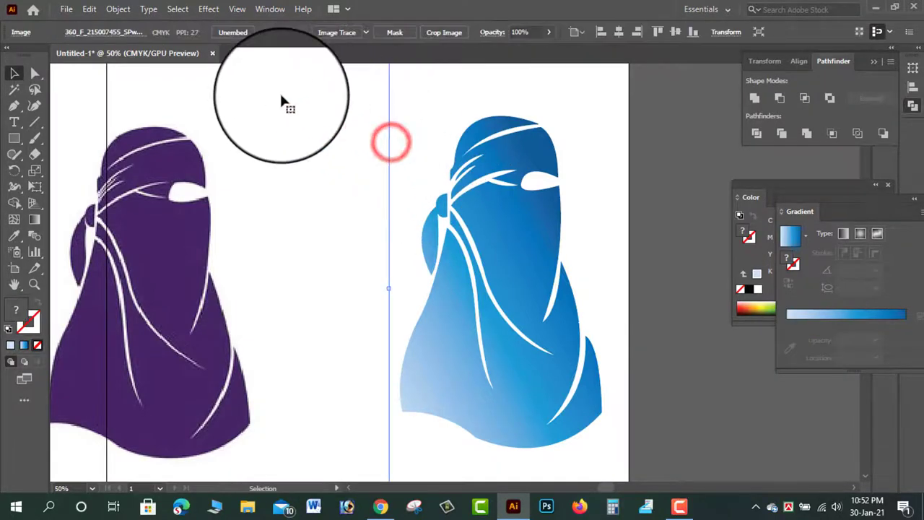
{"action": "left_click", "coordinate": [118, 9]}
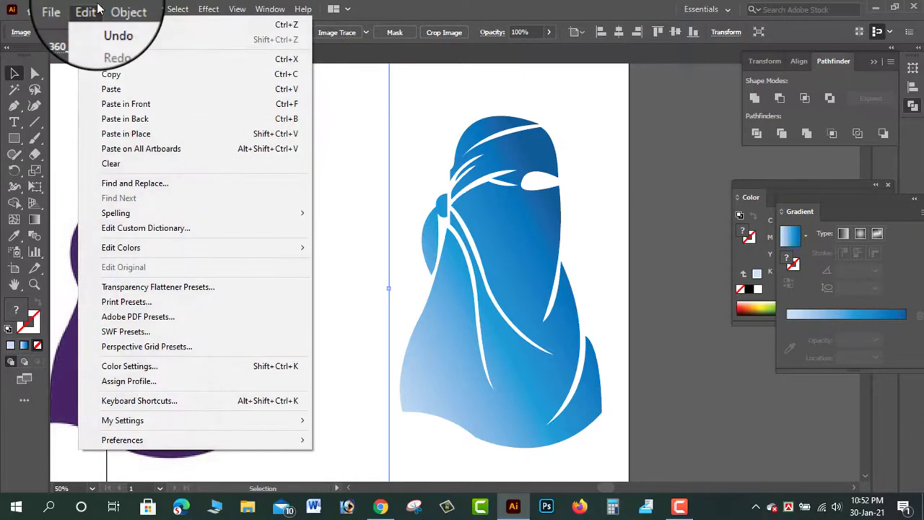
{"action": "left_click", "coordinate": [108, 163]}
{"action": "left_click", "coordinate": [267, 167]}
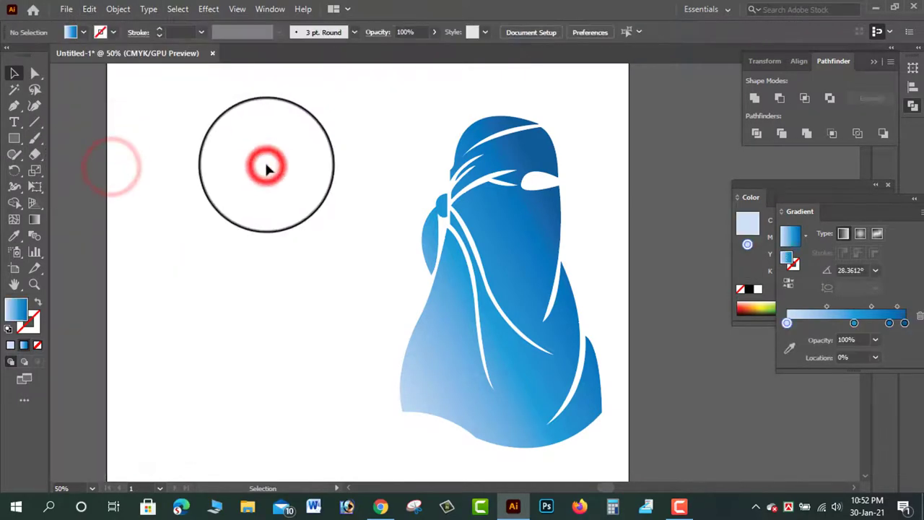
Group all parts of the blue niqab figure and move it to the artboard centre
{"action": "key", "text": "ctrl+minus"}
{"action": "key", "text": "ctrl+minus"}
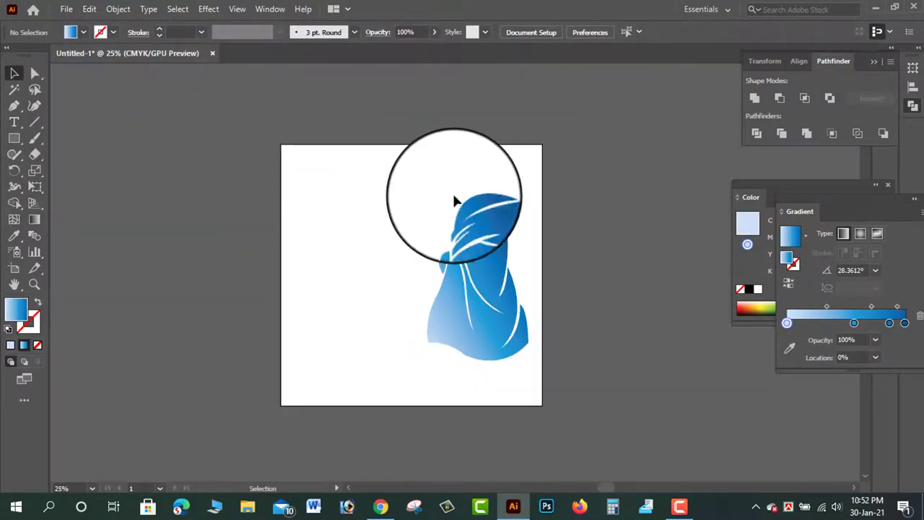
{"action": "left_click_drag", "start_coordinate": [404, 164], "coordinate": [553, 375]}
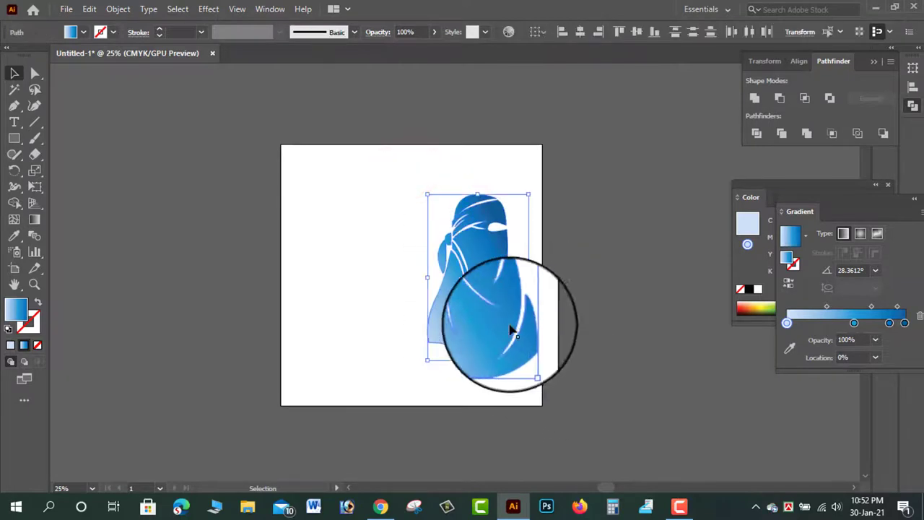
{"action": "right_click", "coordinate": [474, 249]}
{"action": "left_click", "coordinate": [503, 296]}
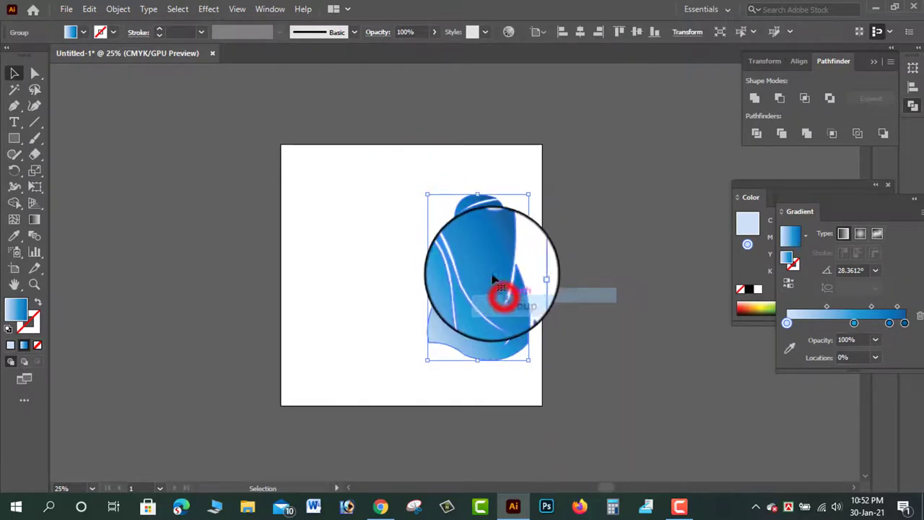
{"action": "mouse_move", "coordinate": [492, 278]}
{"action": "left_mouse_down"}
{"action": "mouse_move", "coordinate": [409, 259]}
{"action": "mouse_move", "coordinate": [444, 243]}
{"action": "left_mouse_up"}
{"action": "left_click", "coordinate": [509, 232]}
{"action": "left_click", "coordinate": [489, 228]}
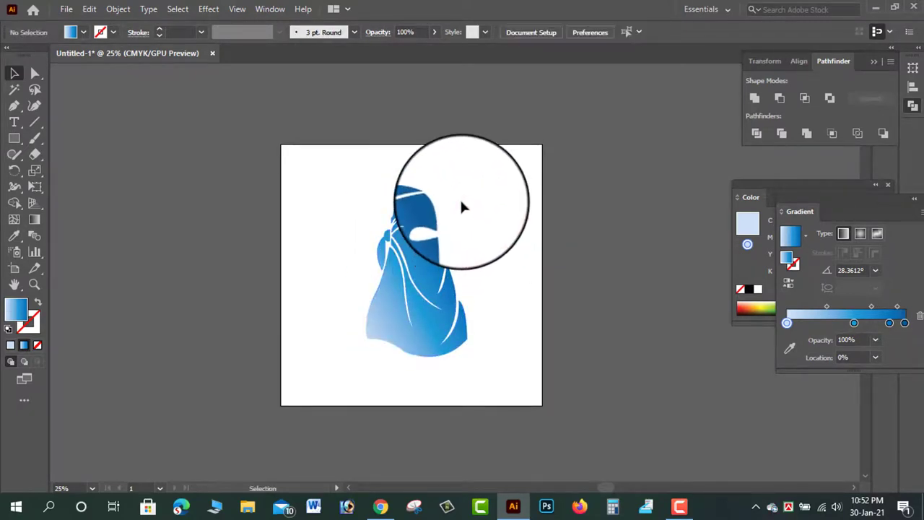
Begin File > Save and create a new Desktop folder named Hijab Niqab
{"action": "left_click", "coordinate": [72, 12]}
{"action": "mouse_move", "coordinate": [91, 262]}
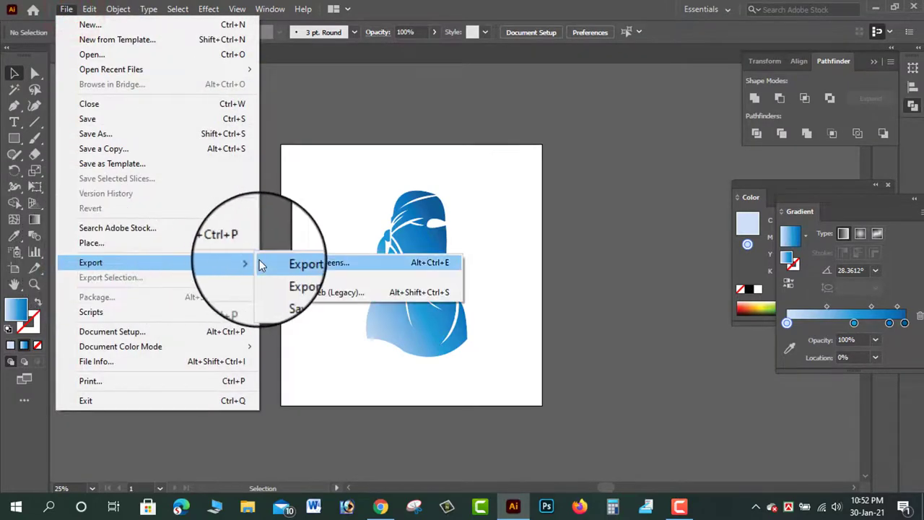
{"action": "left_click", "coordinate": [178, 118]}
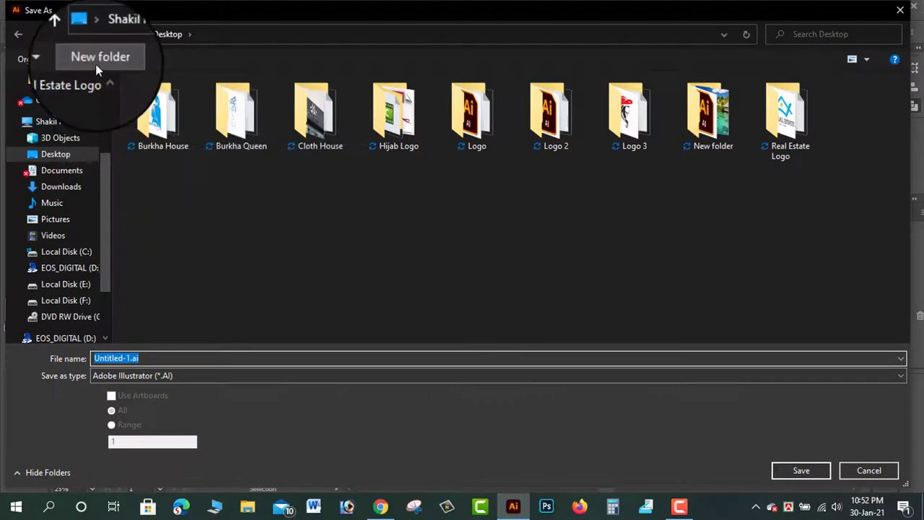
{"action": "left_click", "coordinate": [96, 64]}
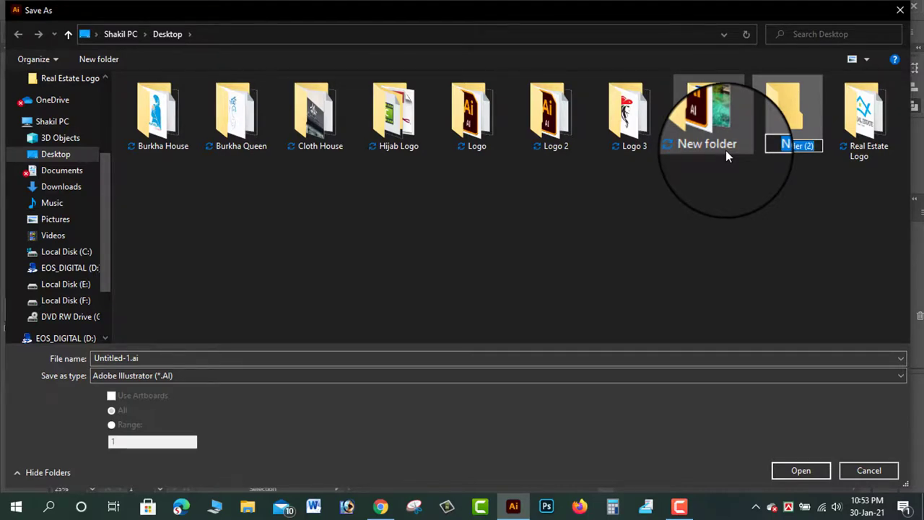
{"action": "type", "text": "s"}
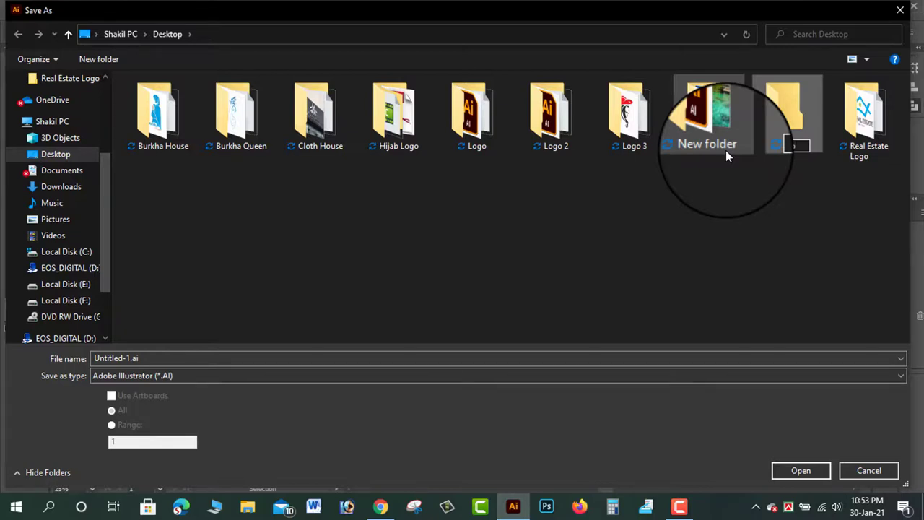
{"action": "type", "text": "hiqa"}
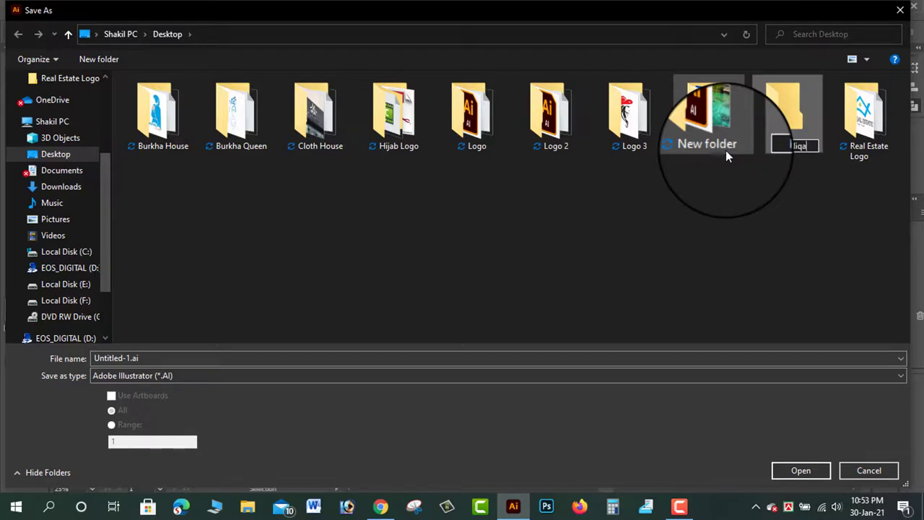
{"action": "type", "text": "b"}
{"action": "key", "text": "Return"}
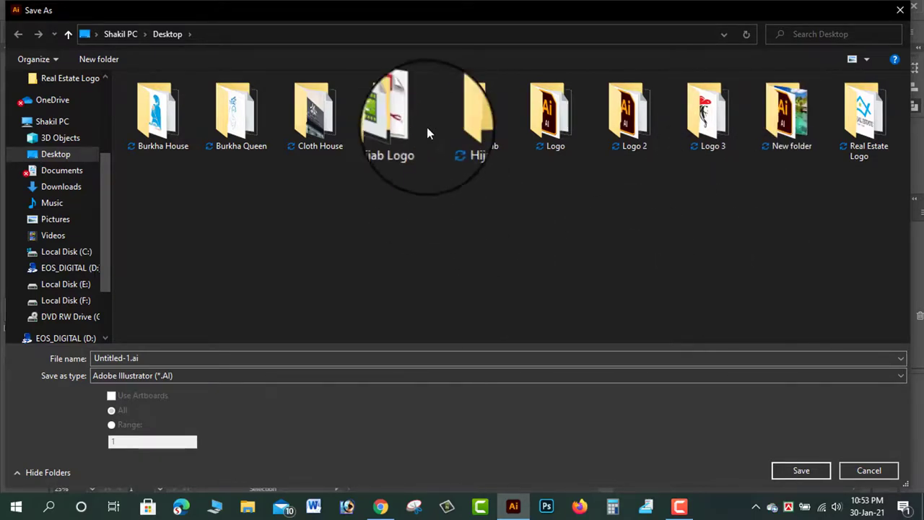
Save the drawing as Logo inside the Hijab Niqab folder
{"action": "left_click", "coordinate": [454, 118]}
{"action": "double_click", "coordinate": [454, 118]}
{"action": "type", "text": "Logo"}
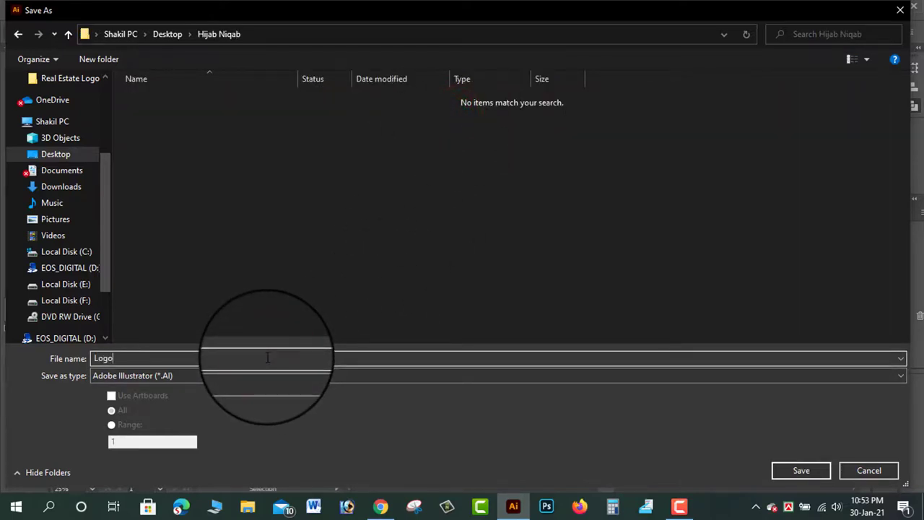
{"action": "left_click", "coordinate": [794, 468]}
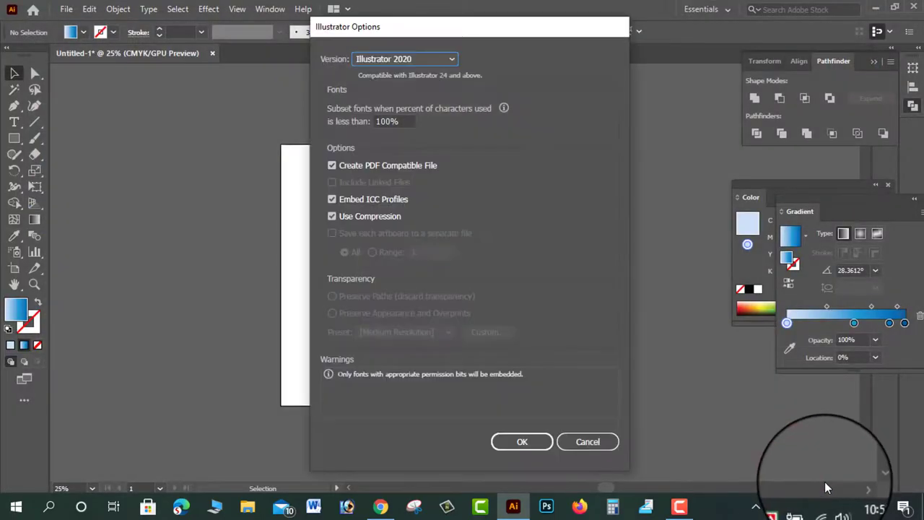
Accept Logo.ai save options, then export Logo.png at 300 ppi with transparent background
{"action": "left_click", "coordinate": [519, 440]}
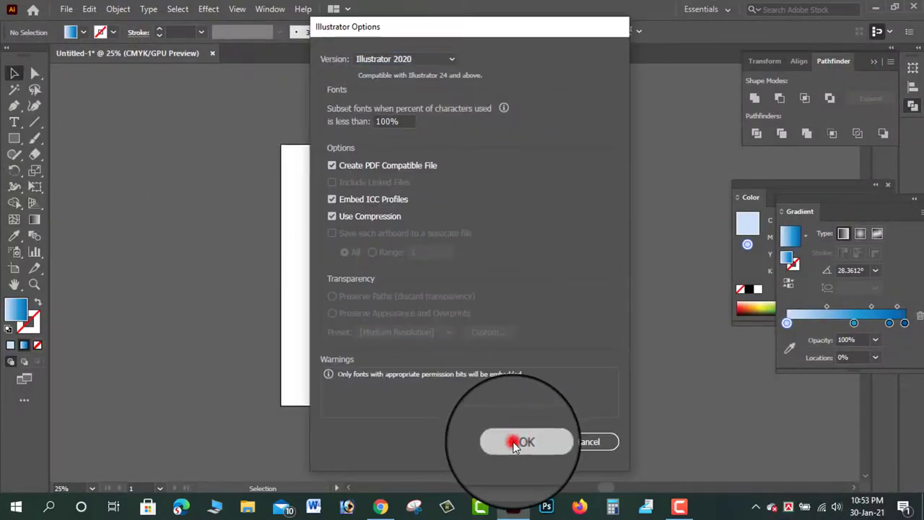
{"action": "left_click", "coordinate": [65, 9]}
{"action": "mouse_move", "coordinate": [126, 263]}
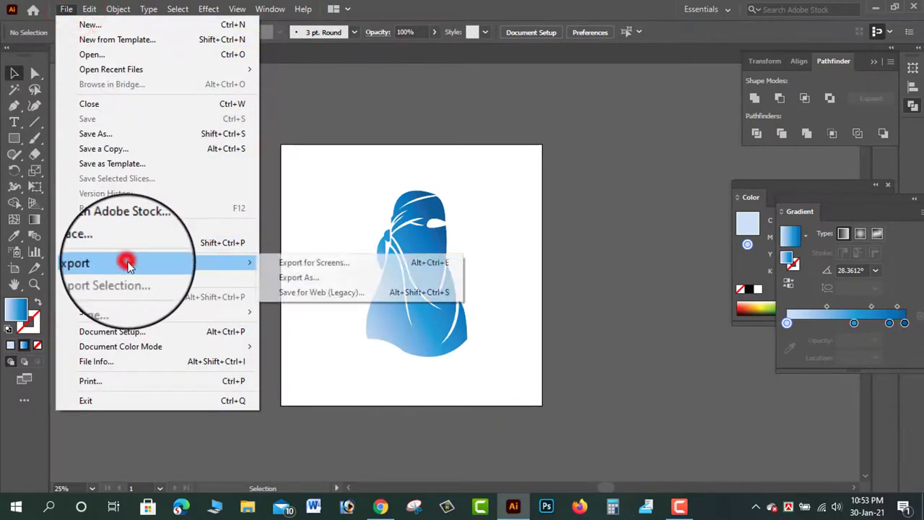
{"action": "left_click", "coordinate": [343, 289]}
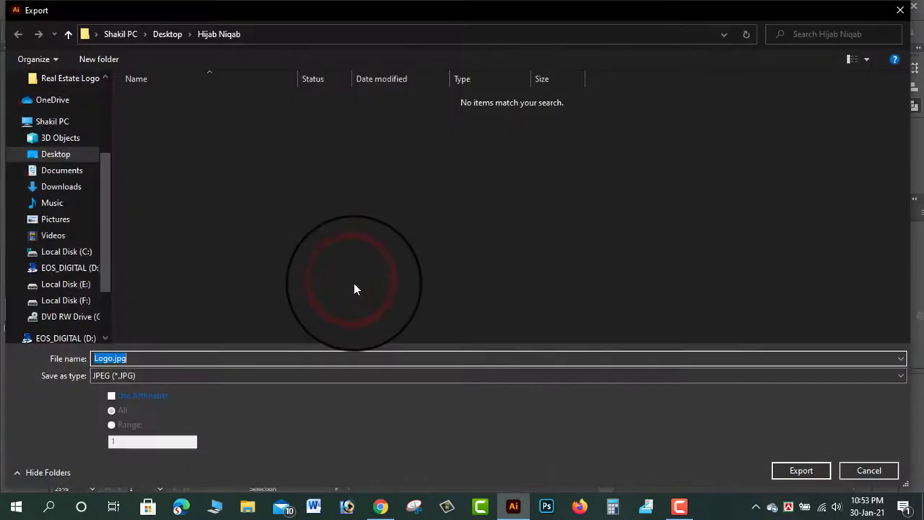
{"action": "left_click", "coordinate": [160, 374]}
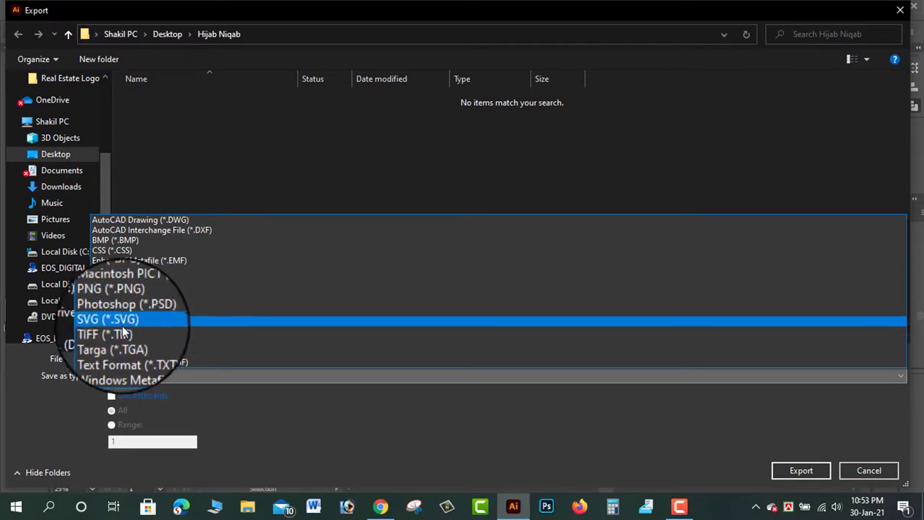
{"action": "left_click", "coordinate": [125, 306]}
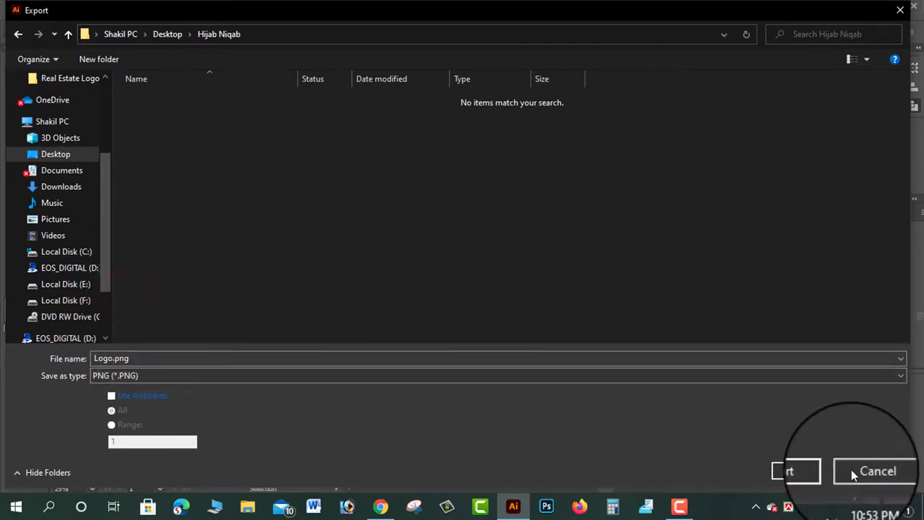
{"action": "left_click", "coordinate": [801, 471]}
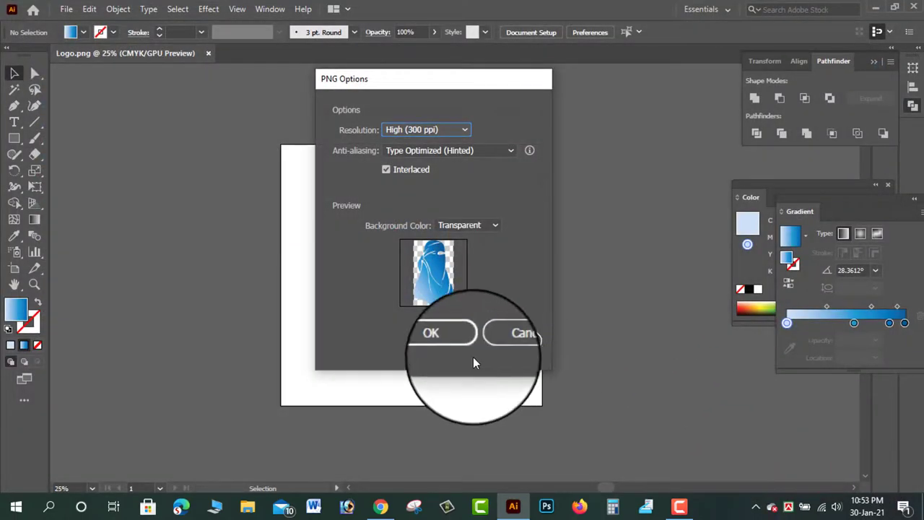
{"action": "left_click", "coordinate": [464, 345]}
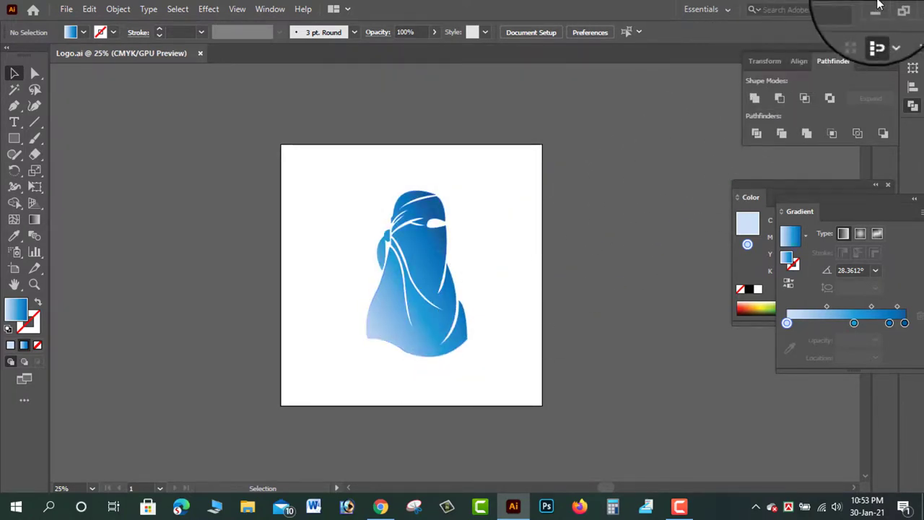
Check both Logo files in the Hijab Niqab folder, preview Logo.png, then close both windows
{"action": "left_click", "coordinate": [881, 4]}
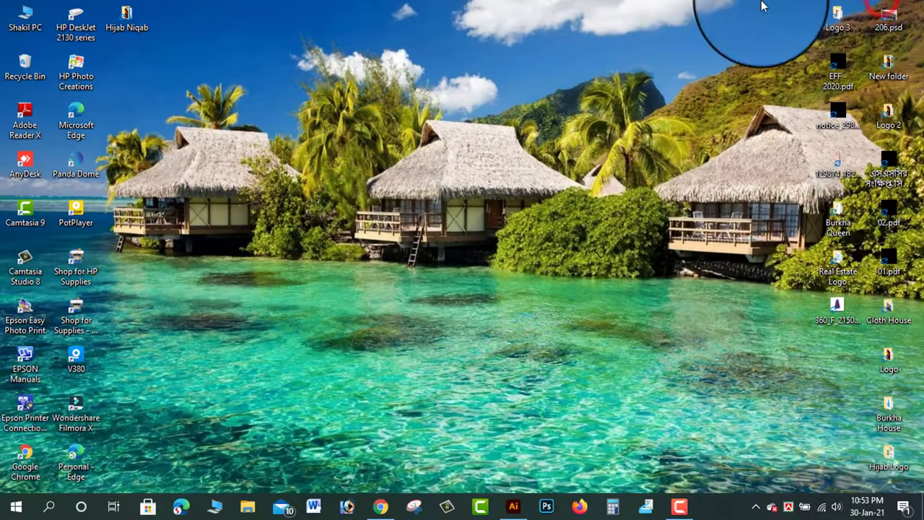
{"action": "double_click", "coordinate": [127, 14]}
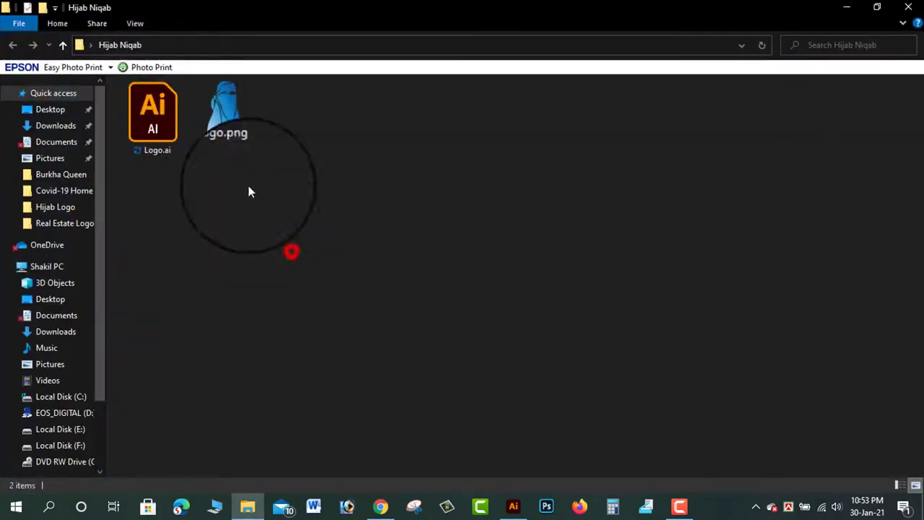
{"action": "double_click", "coordinate": [247, 143]}
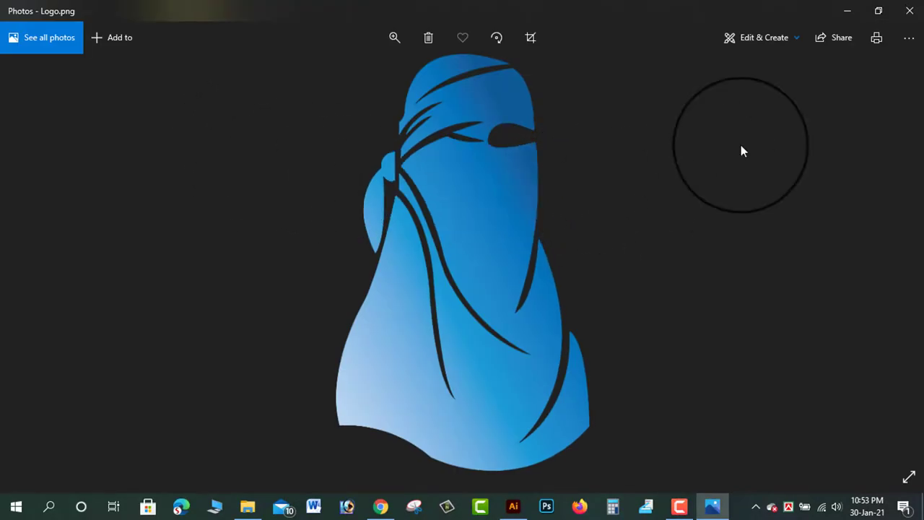
{"action": "left_click", "coordinate": [904, 6]}
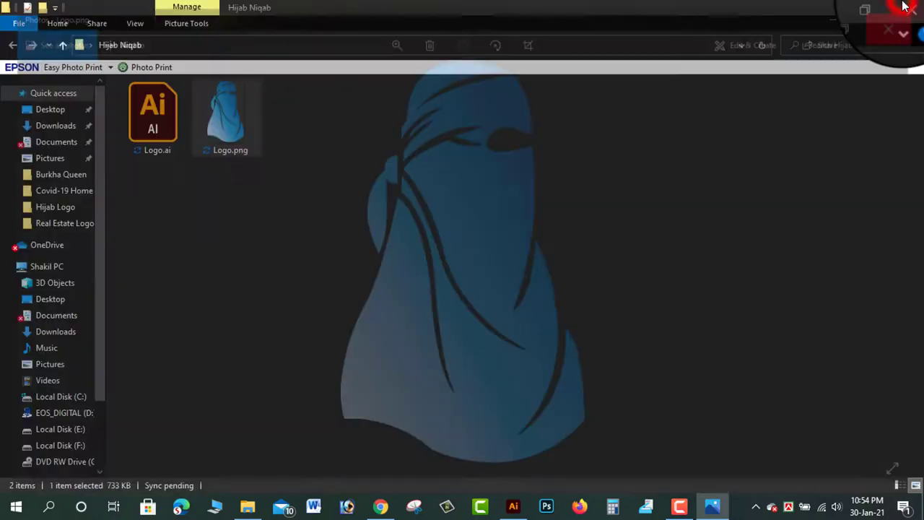
{"action": "left_click", "coordinate": [908, 7]}
Stop the recording from the Camtasia Recorder taskbar button
{"action": "left_click", "coordinate": [664, 511]}
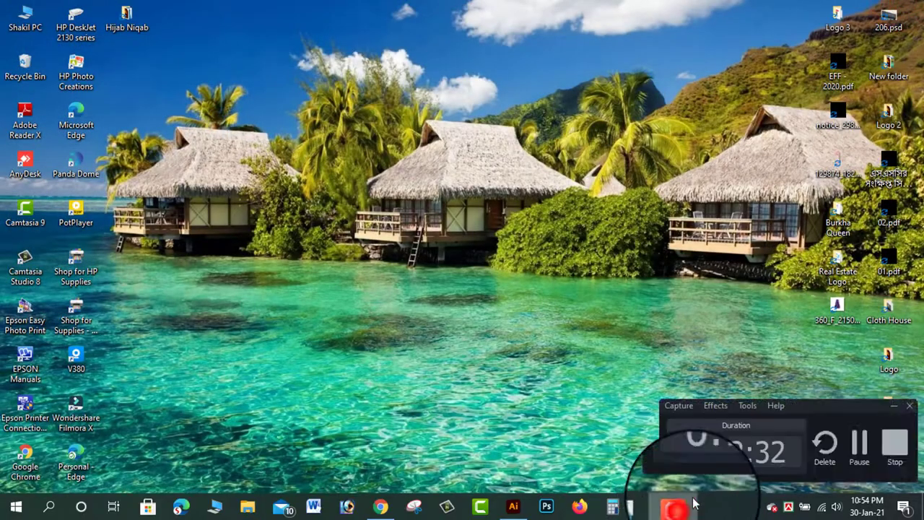